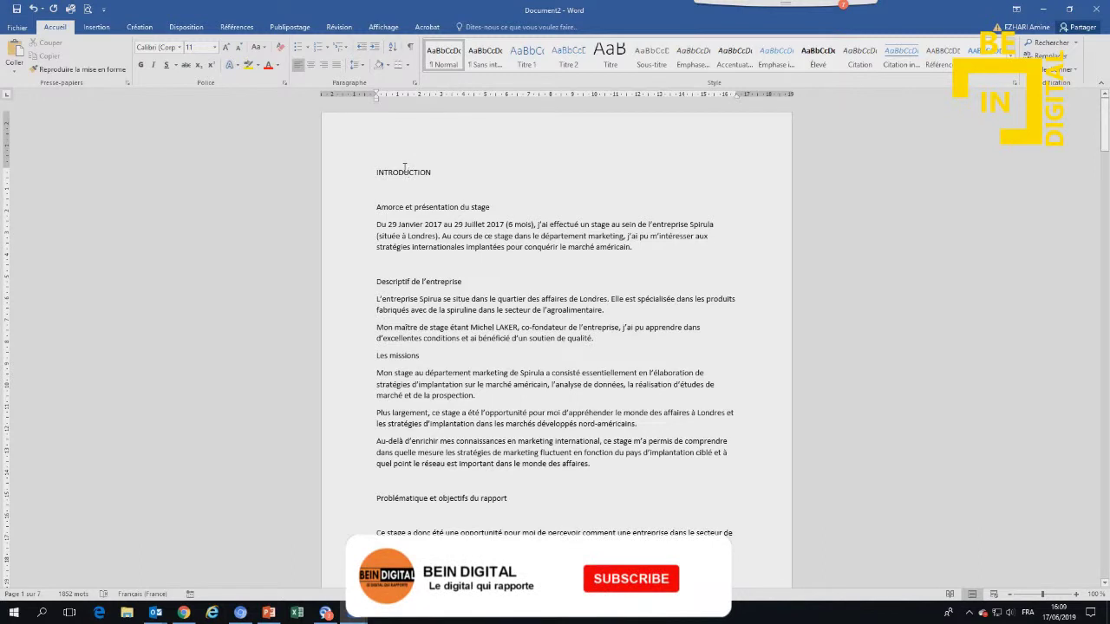
# Step: Number the INTRODUCTION heading as 1) using a multilevel list
pyautogui.click(234, 27)
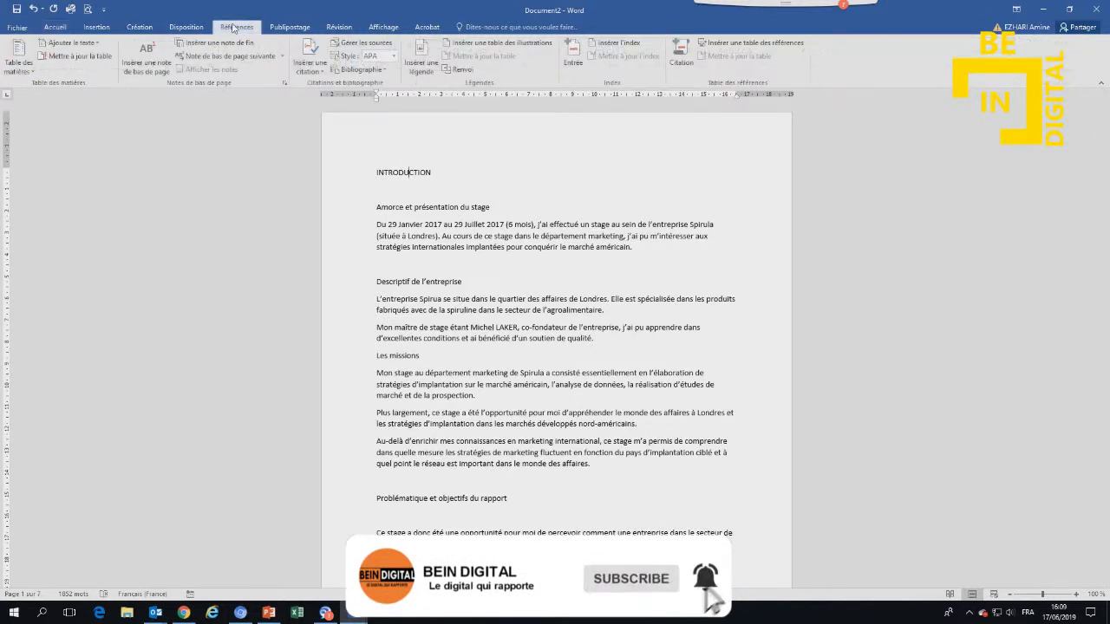
pyautogui.click(59, 29)
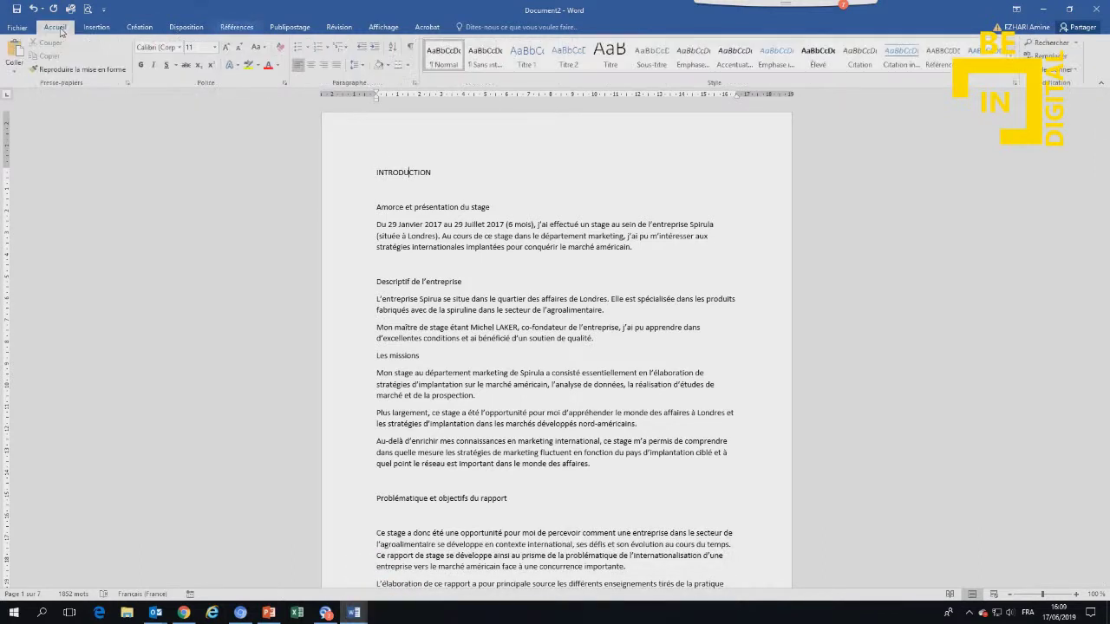
pyautogui.click(343, 47)
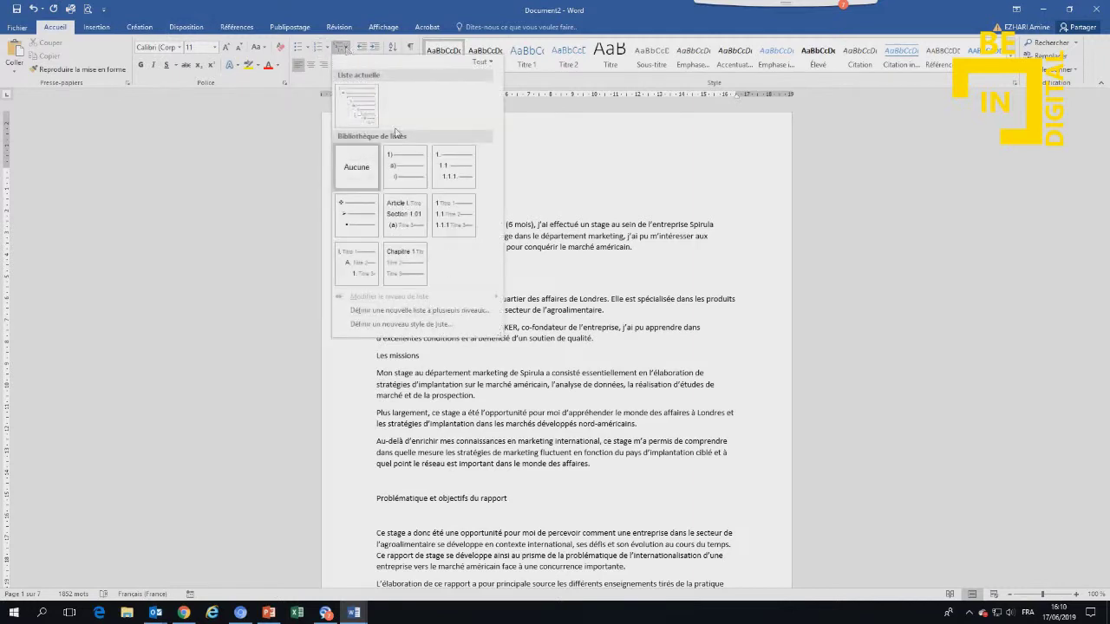
pyautogui.click(404, 168)
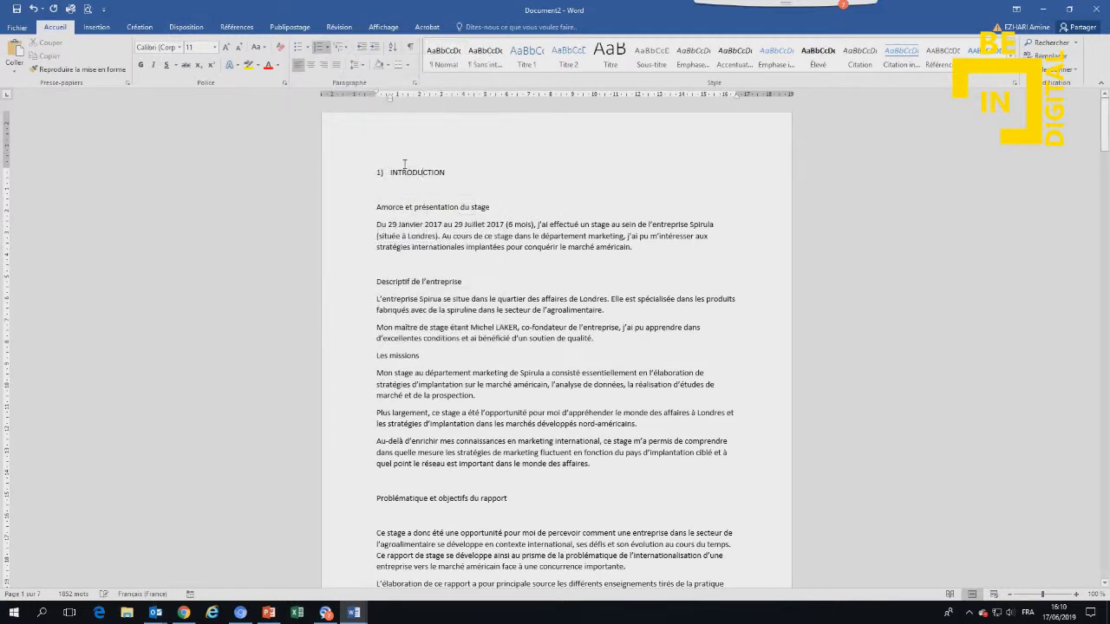
# Step: Apply the Titre 1 style to INTRODUCTION and select the whole heading
pyautogui.click(528, 58)
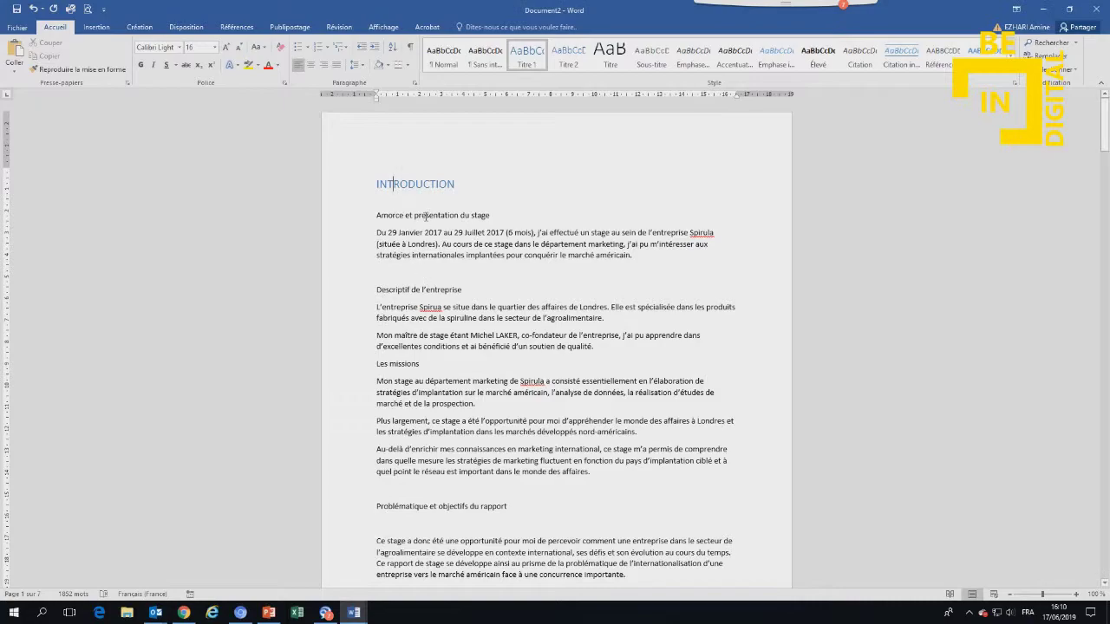
pyautogui.scroll(-3, 424, 318)
pyautogui.scroll(-1, 424, 325)
pyautogui.scroll(-2, 426, 334)
pyautogui.scroll(-4, 427, 349)
pyautogui.scroll(7, 428, 348)
pyautogui.scroll(3, 416, 260)
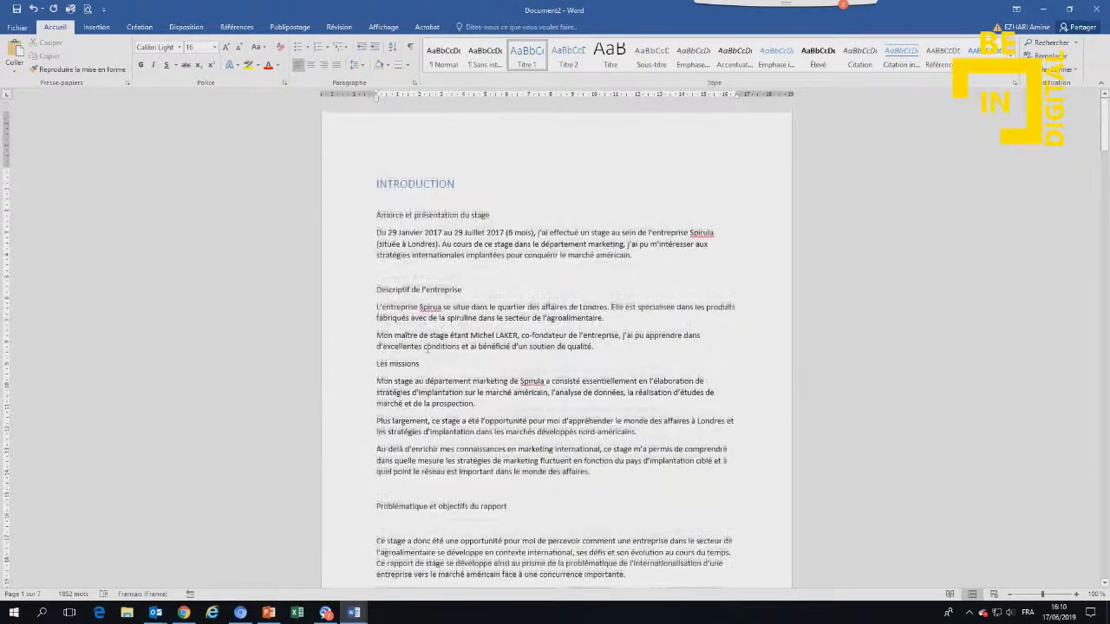
pyautogui.tripleClick(405, 184)
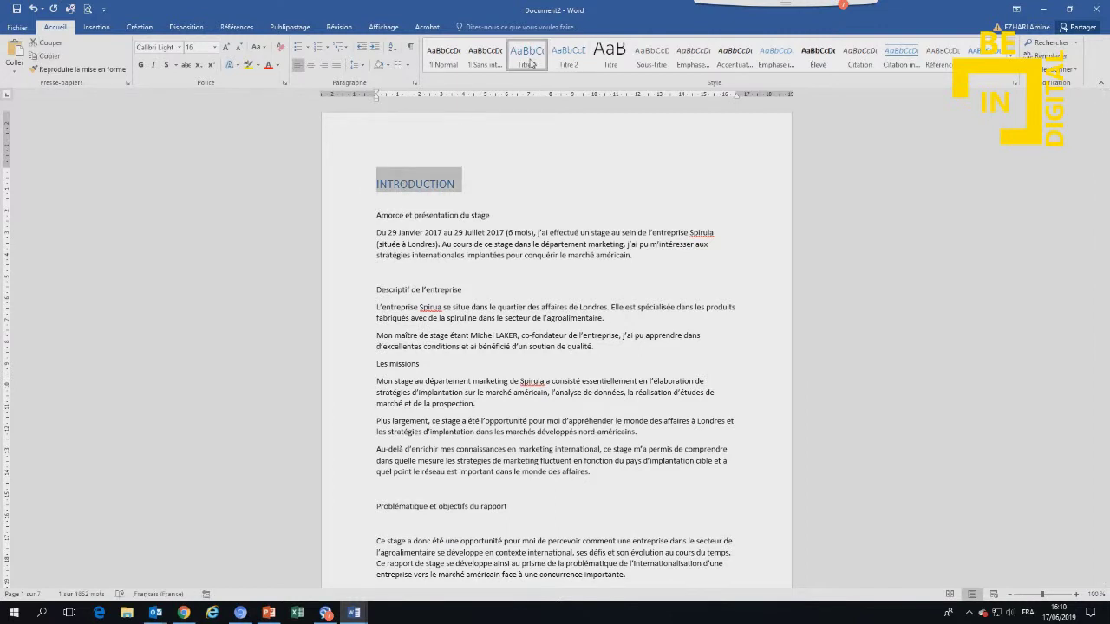
# Step: Modify the Titre 1 style to use dark orange Accent 2 colour and the Arial font
pyautogui.rightClick(530, 62)
pyautogui.click(557, 78)
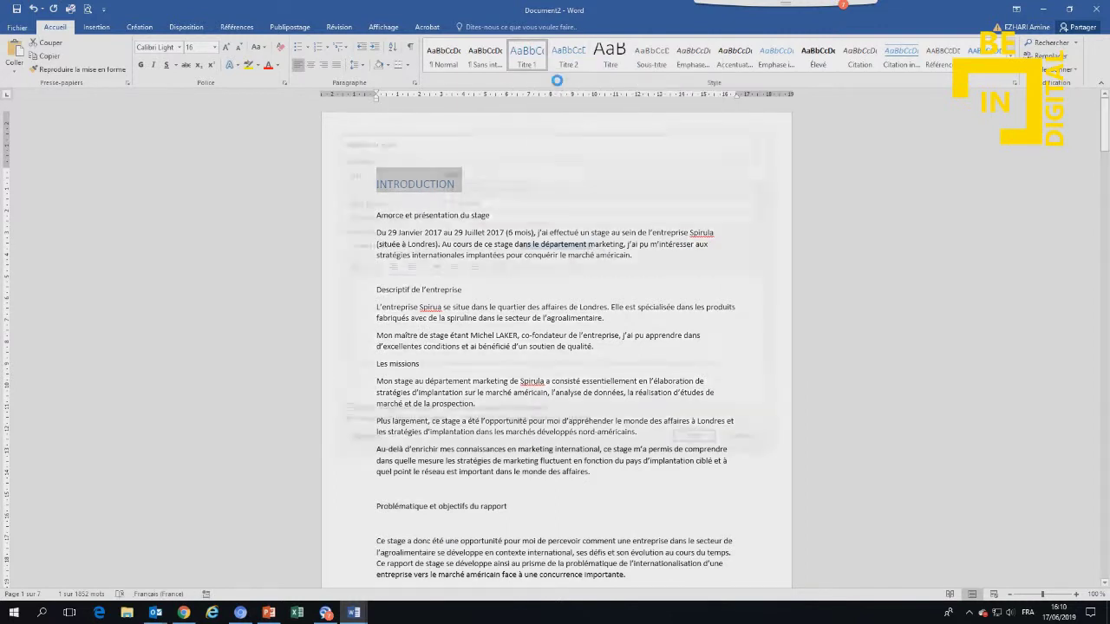
pyautogui.click(562, 248)
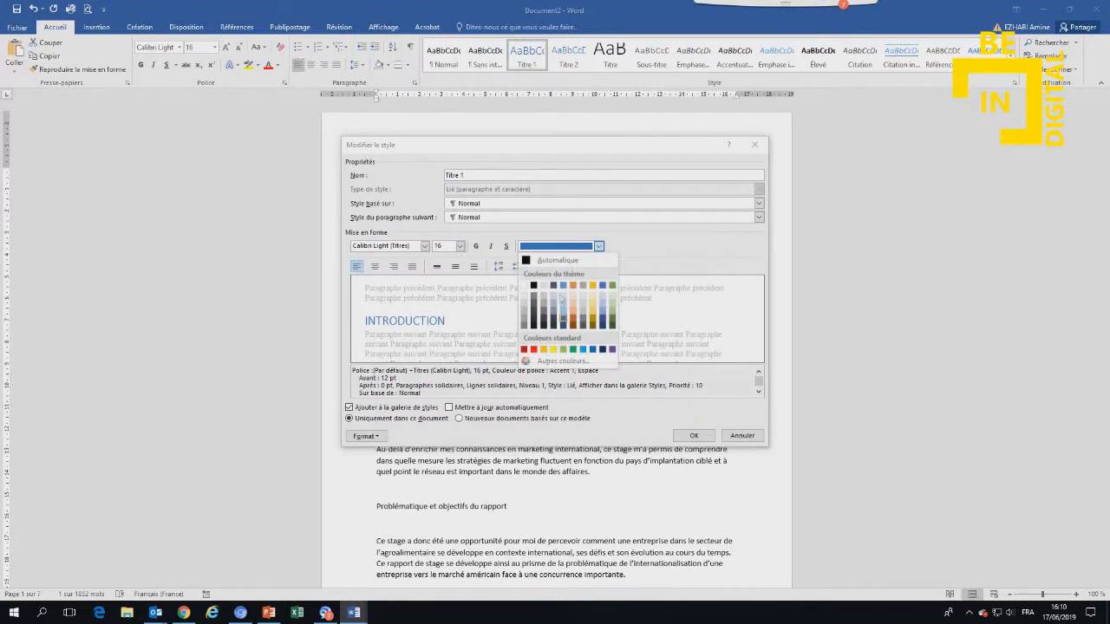
pyautogui.click(572, 322)
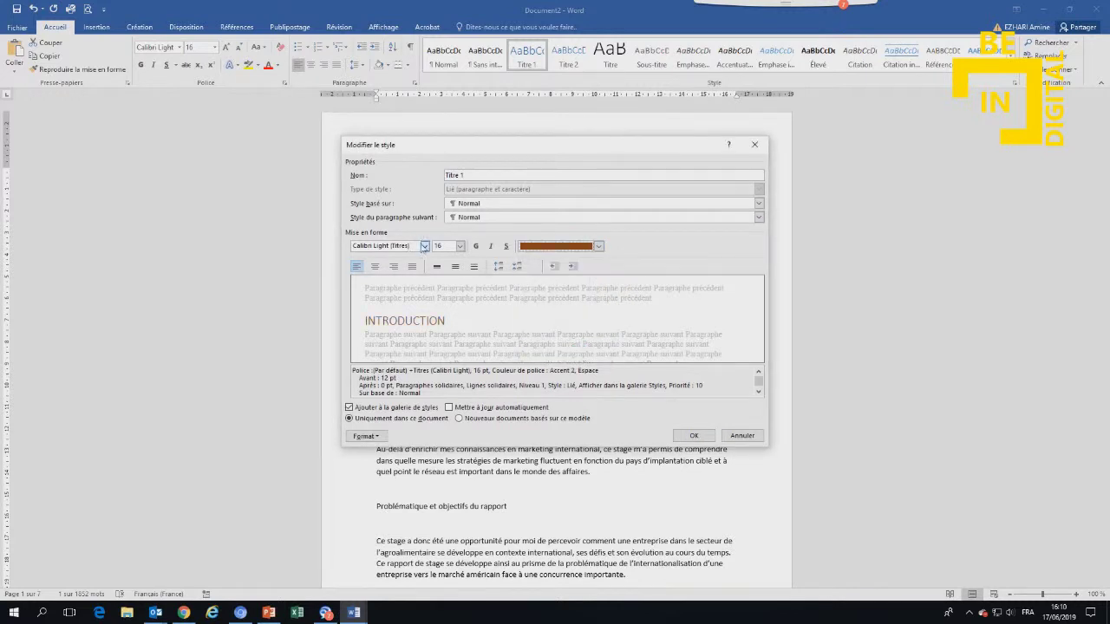
pyautogui.click(424, 246)
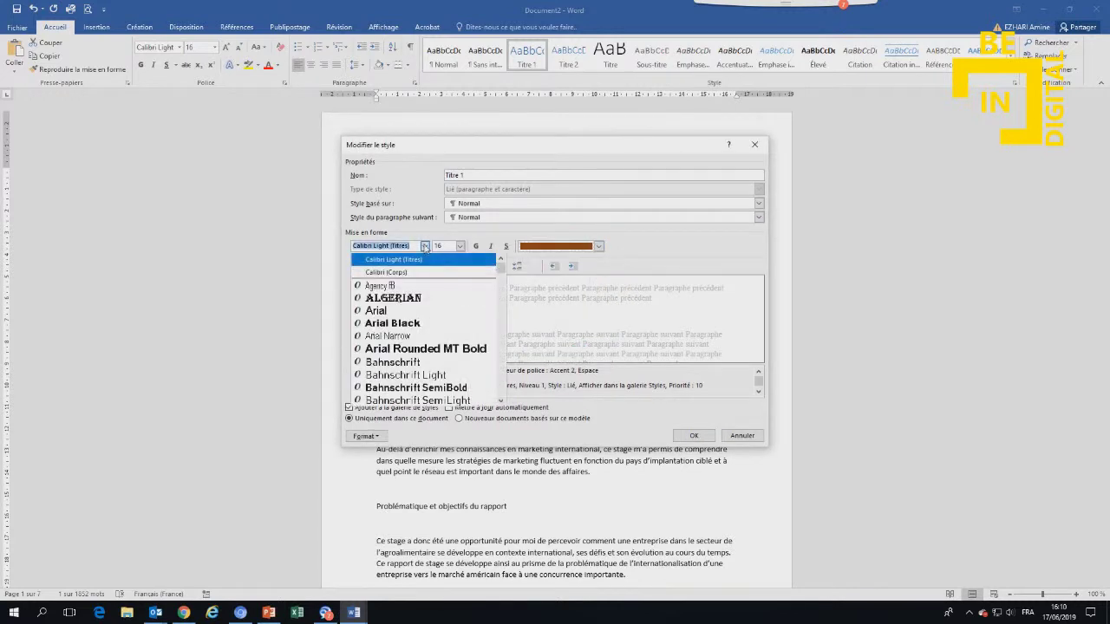
pyautogui.click(395, 310)
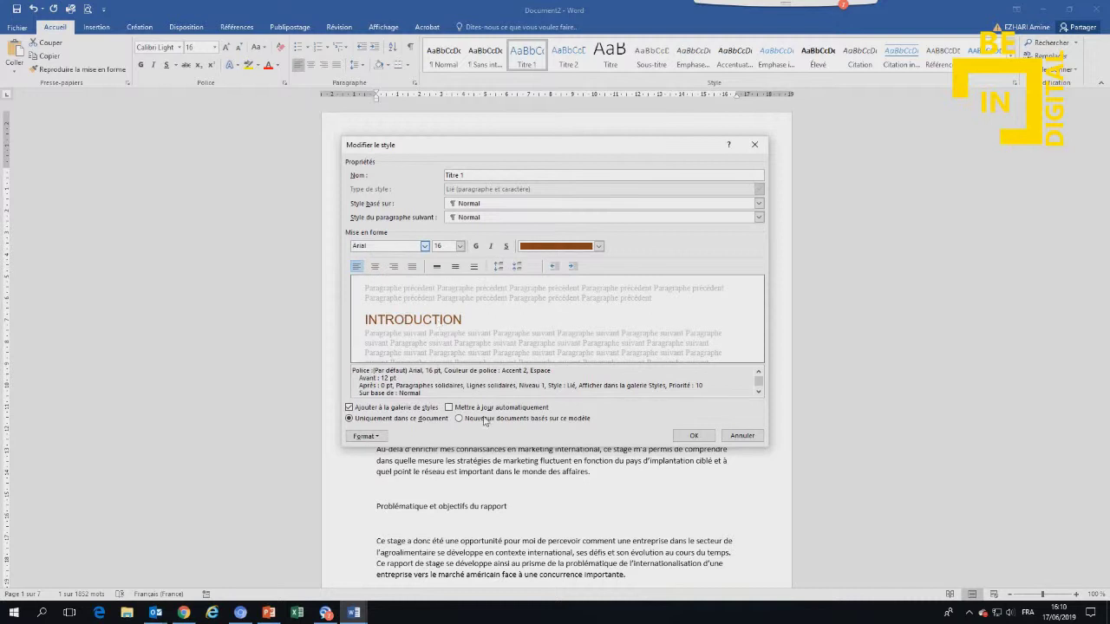
# Step: Turn on Majuscules (all capitals) in the Titre 1 font settings
pyautogui.click(385, 437)
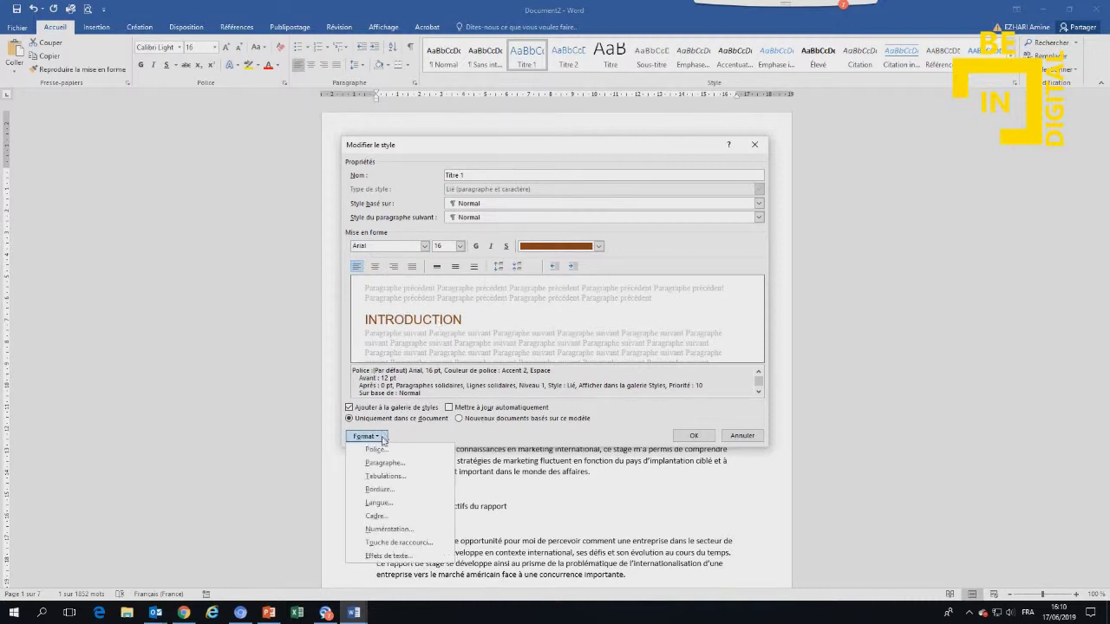
pyautogui.click(388, 451)
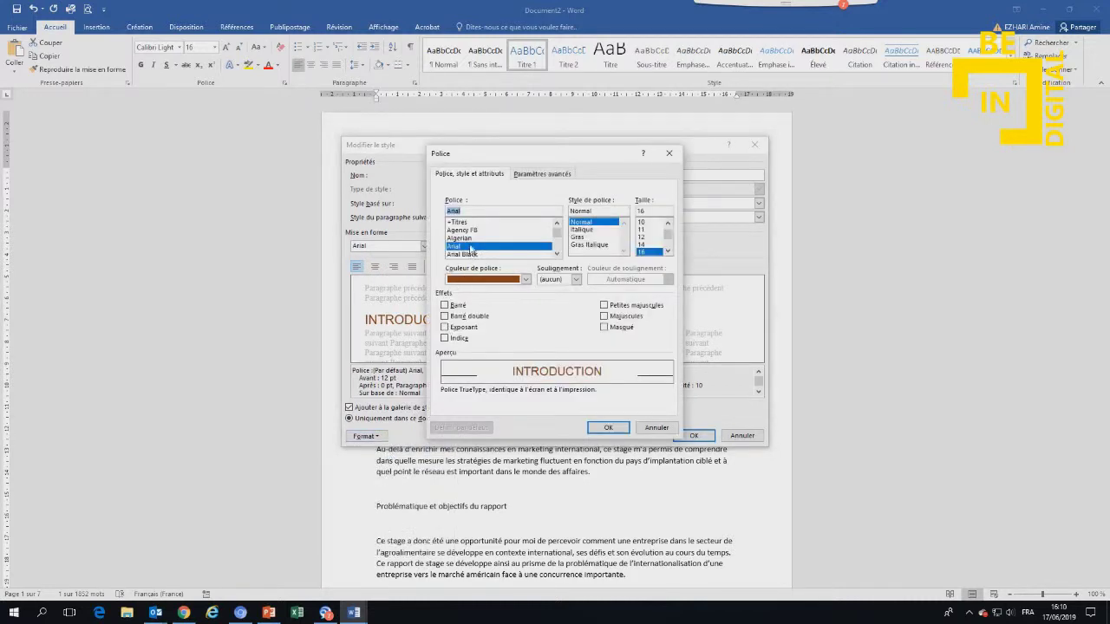
pyautogui.click(614, 317)
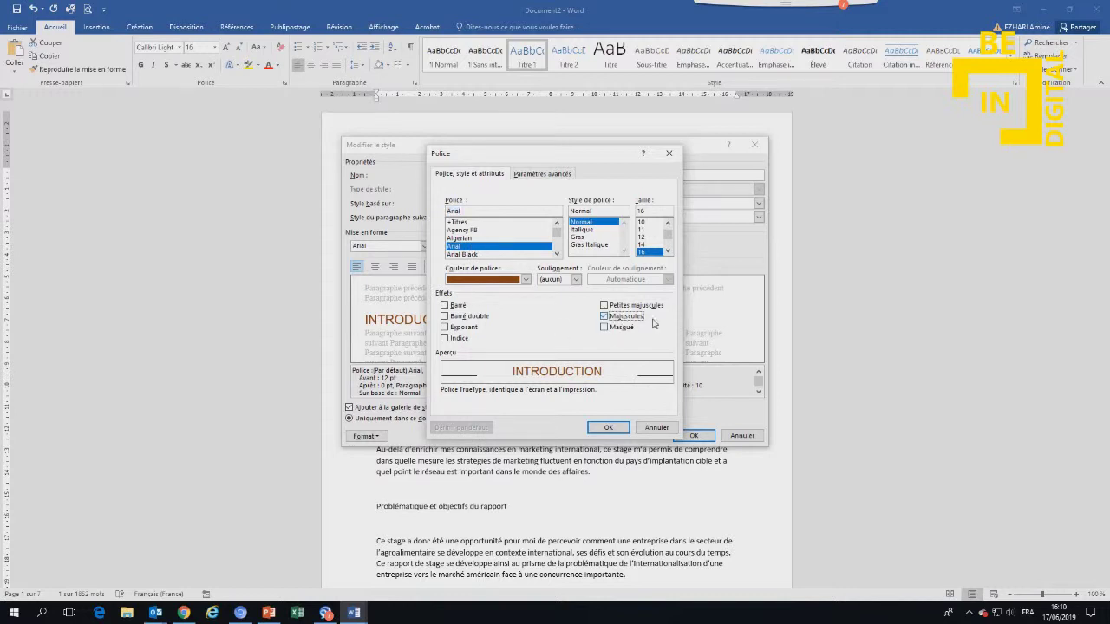
pyautogui.click(608, 428)
pyautogui.click(365, 436)
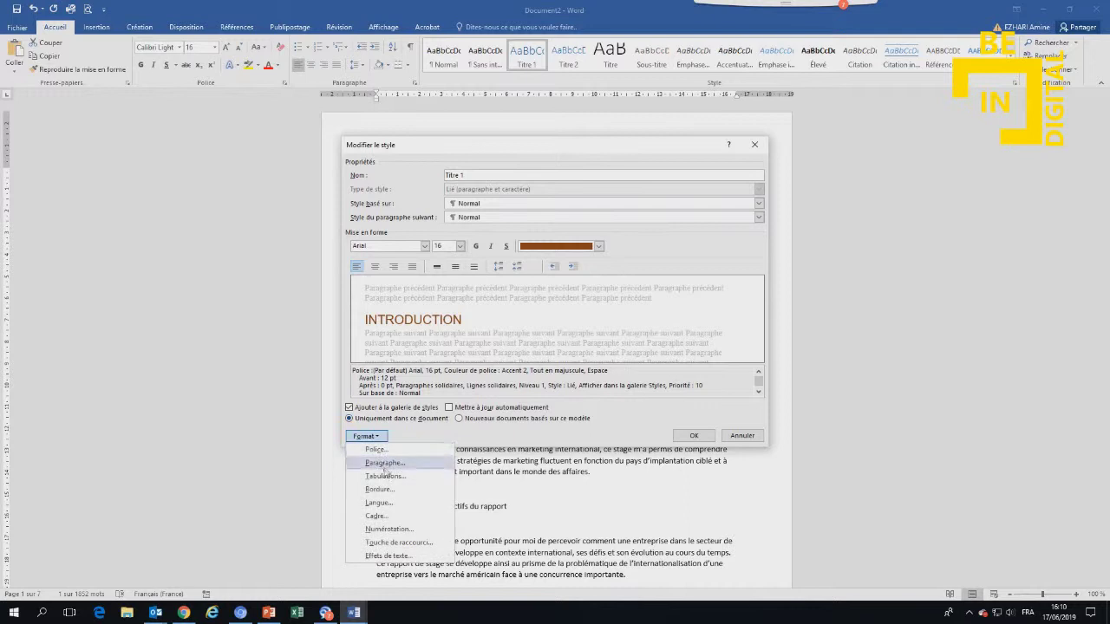
# Step: Add a ½ pt dark orange bottom border to the Titre 1 style
pyautogui.click(381, 489)
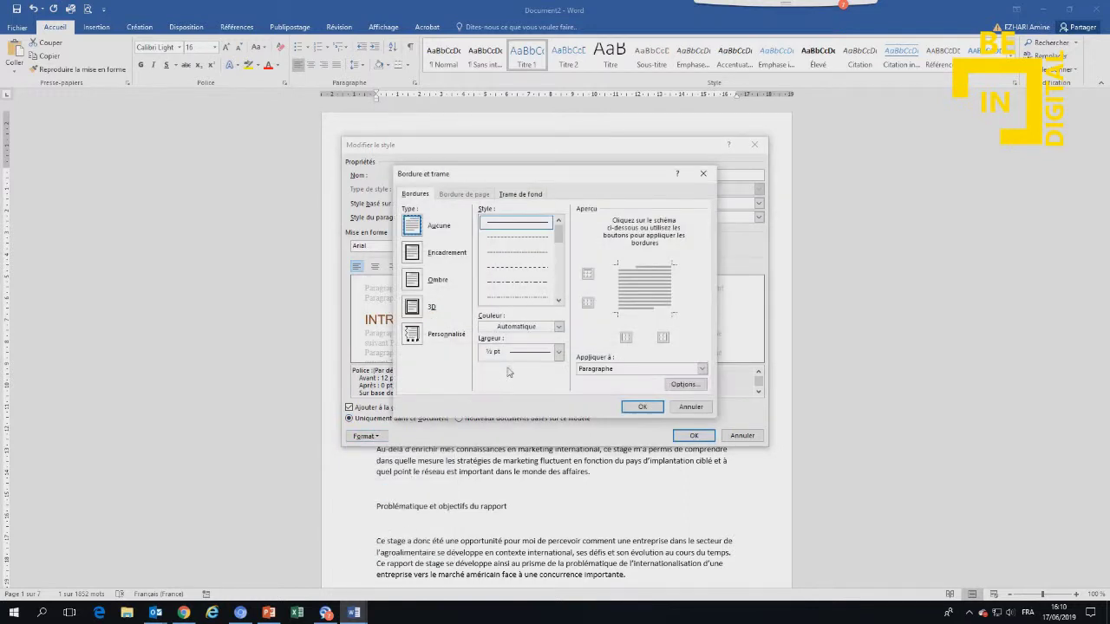
pyautogui.click(559, 353)
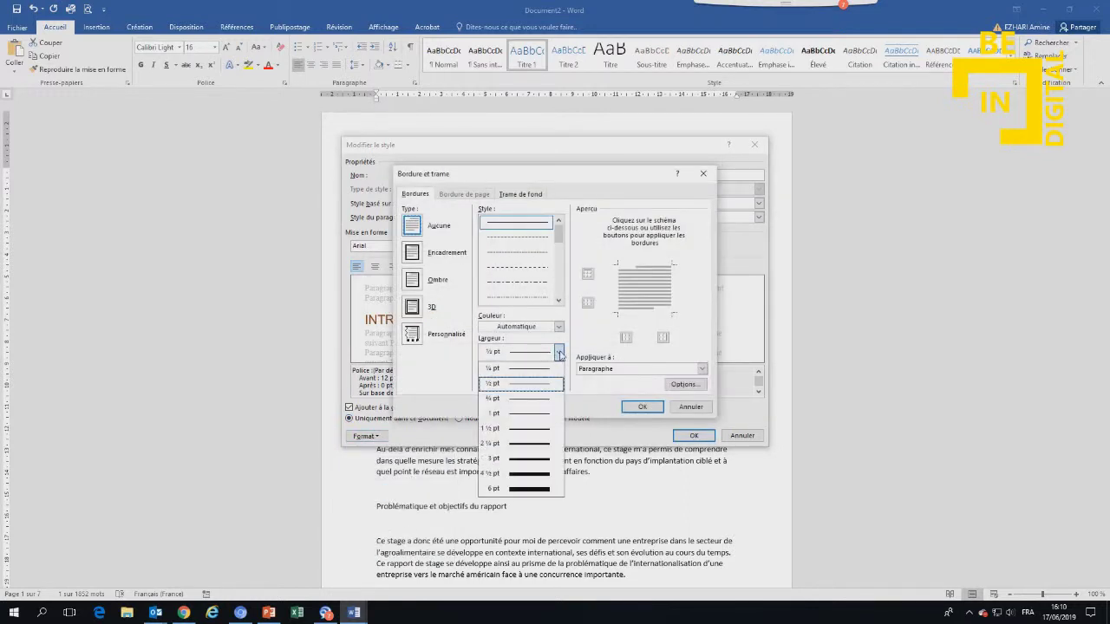
pyautogui.click(559, 353)
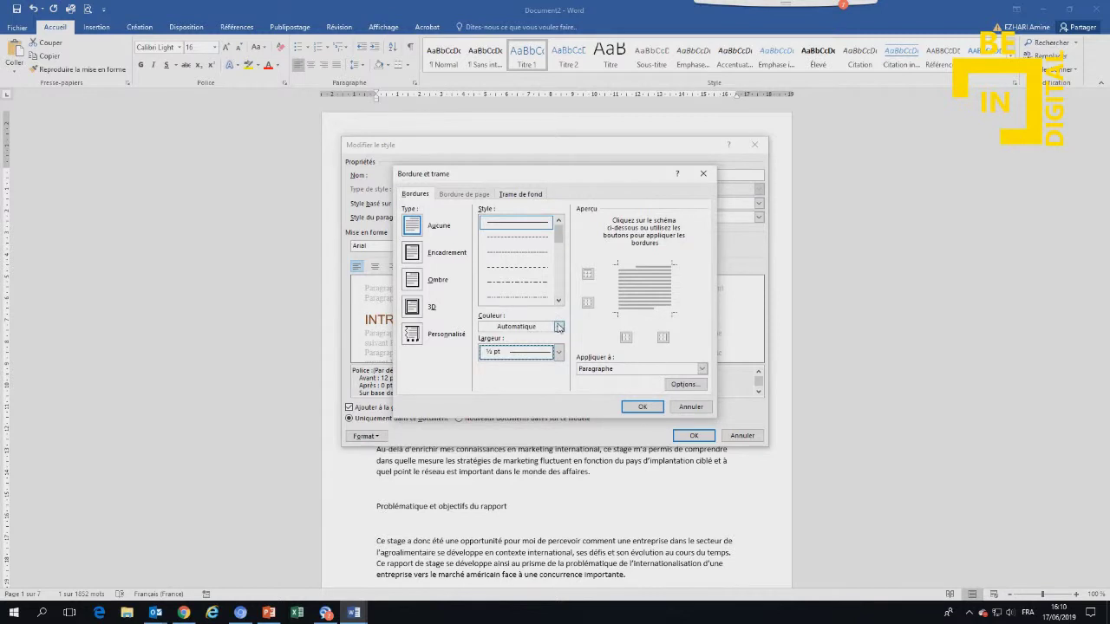
pyautogui.click(559, 327)
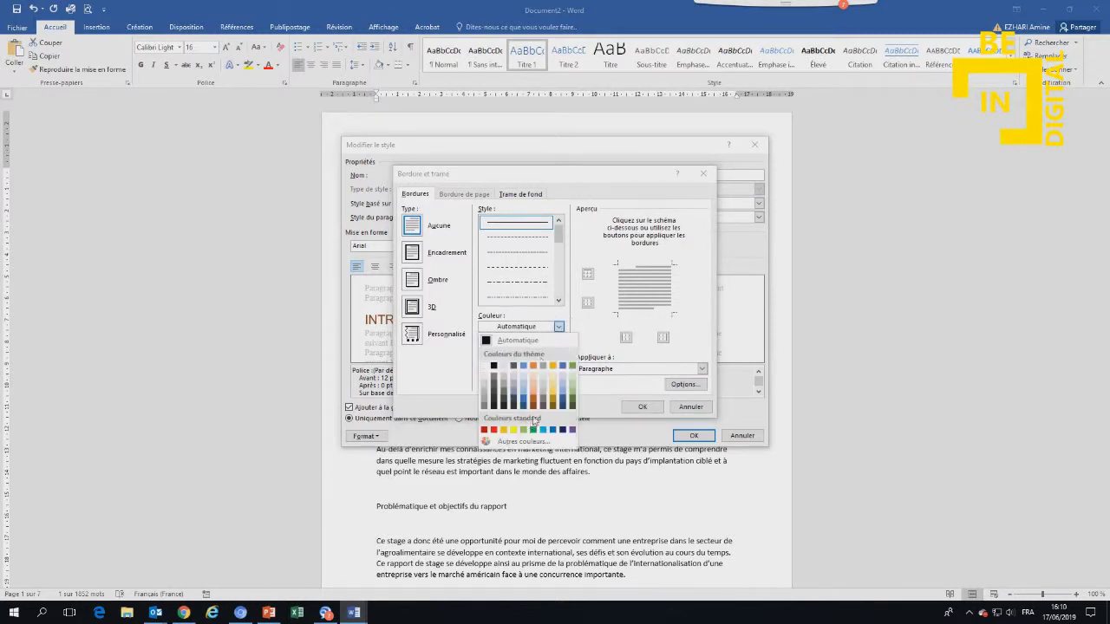
pyautogui.click(532, 404)
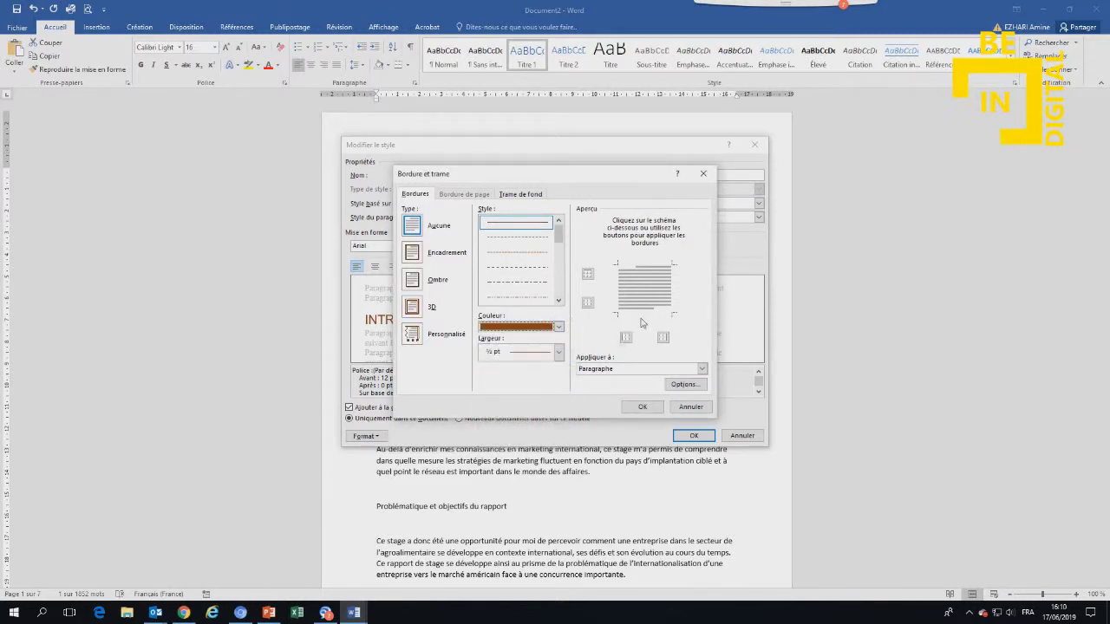
pyautogui.click(640, 407)
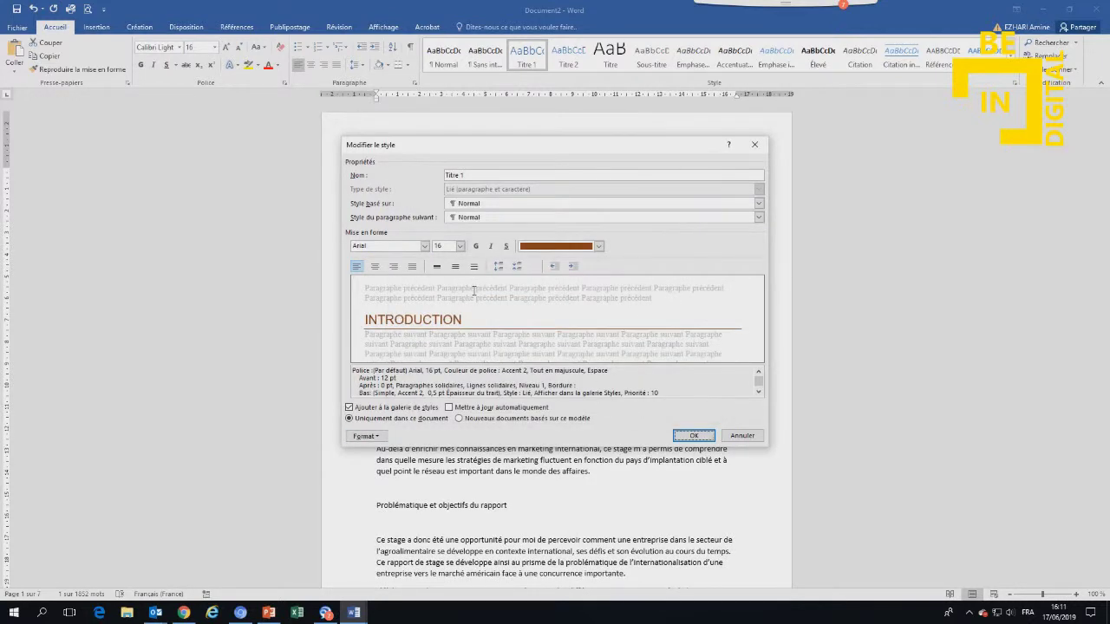
# Step: Set 12 pt spacing after for Titre 1 and save the modified style
pyautogui.click(365, 436)
pyautogui.click(386, 460)
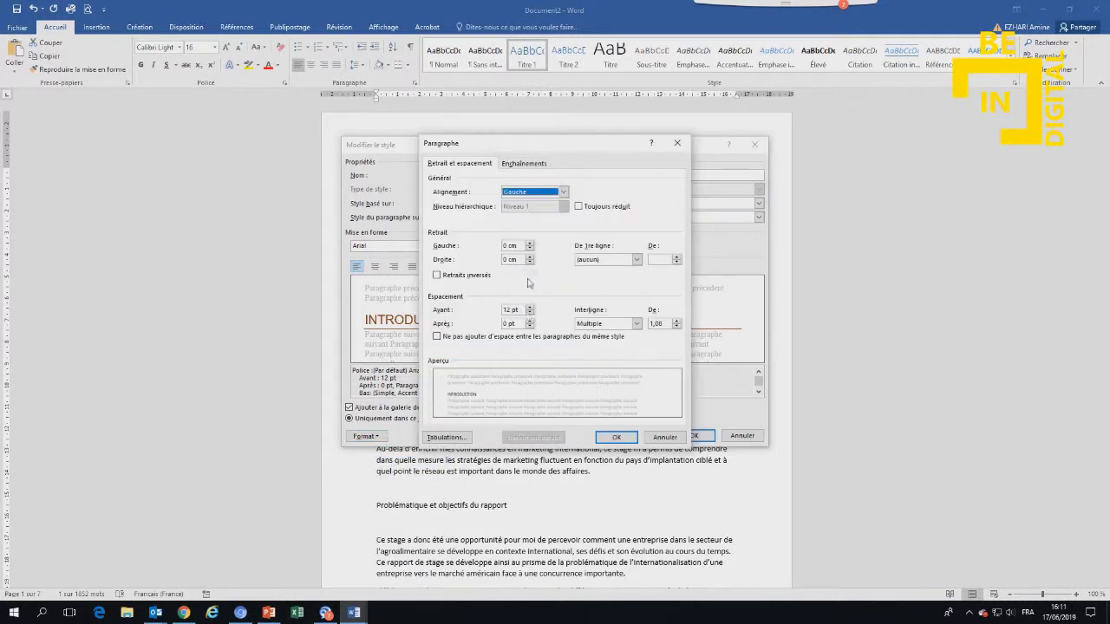
pyautogui.click(529, 322)
pyautogui.click(529, 321)
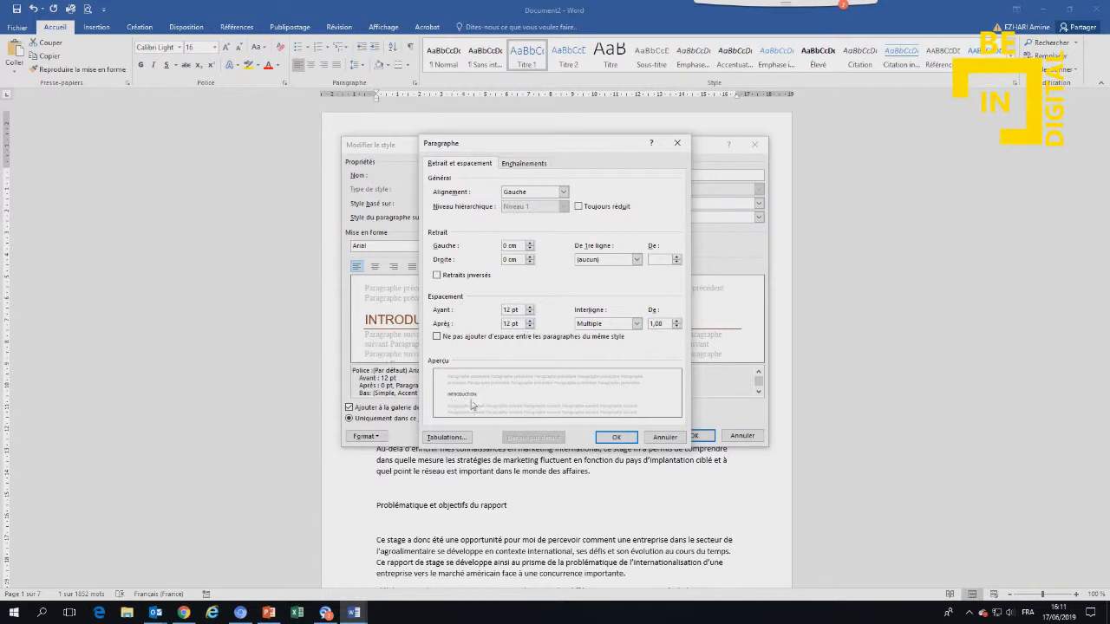
pyautogui.click(616, 437)
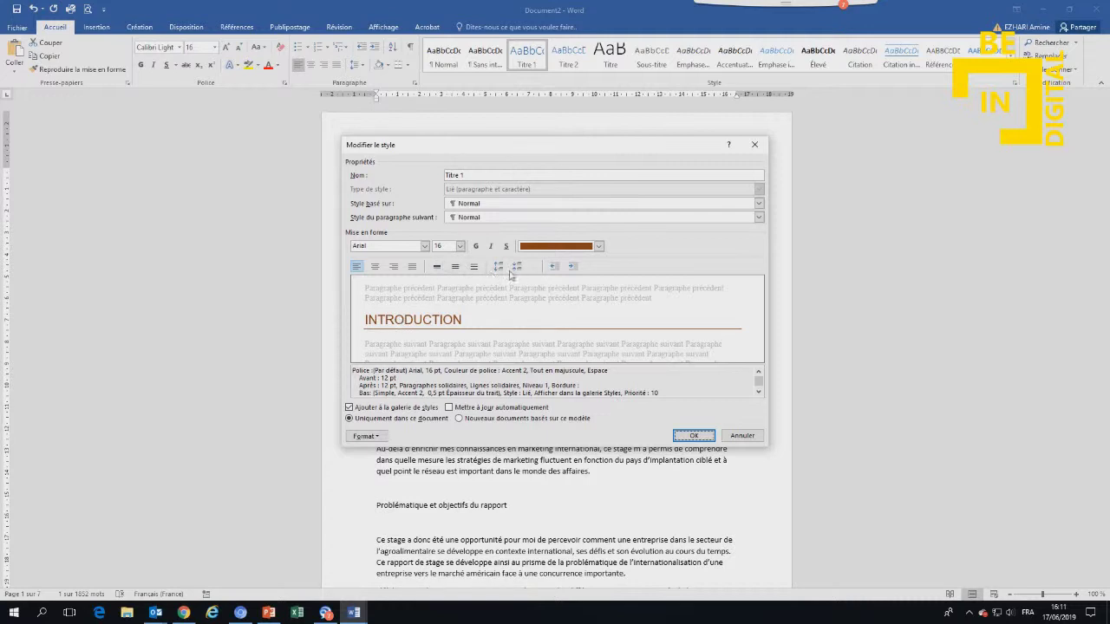
pyautogui.click(691, 436)
pyautogui.moveTo(425, 183)
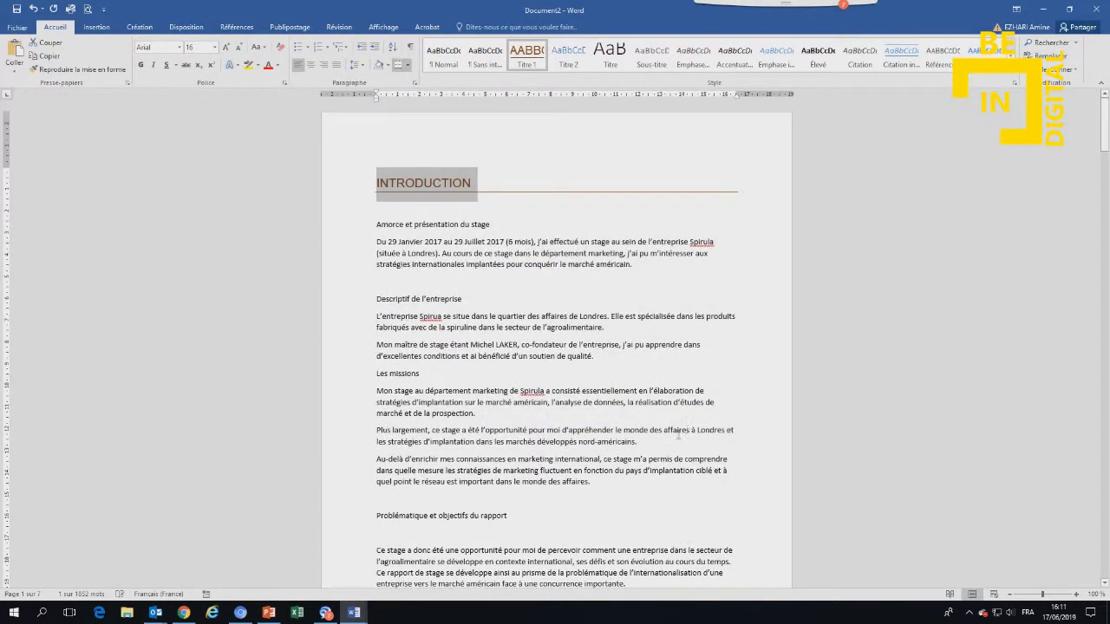
# Step: Modify the Titre 2 style, keeping its blue colour and changing the font to Arial
pyautogui.click(533, 192)
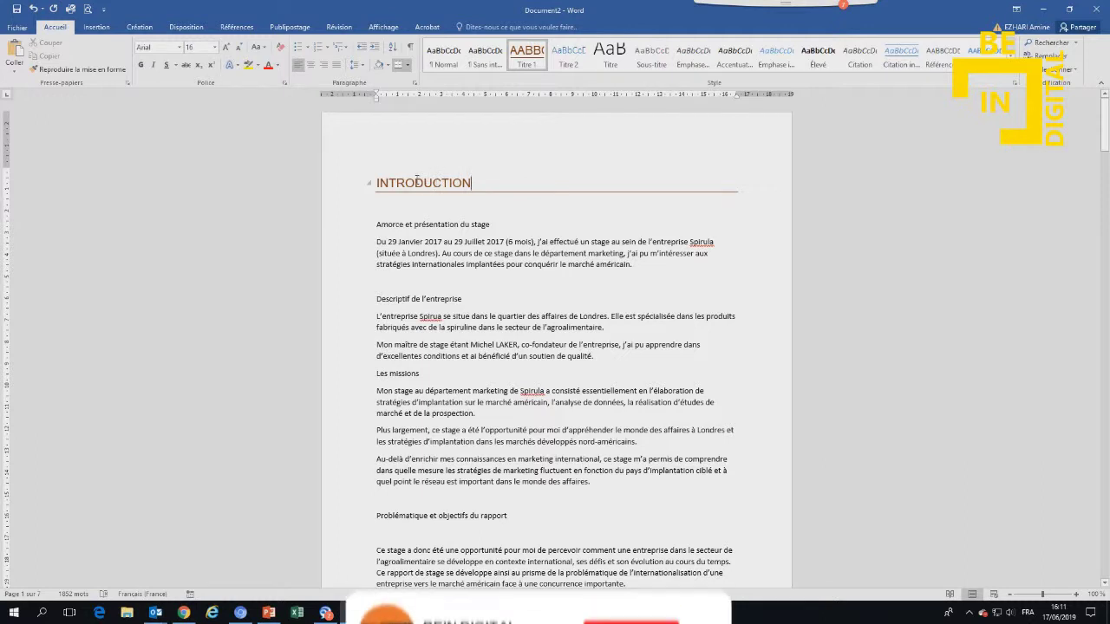
pyautogui.rightClick(571, 61)
pyautogui.click(596, 82)
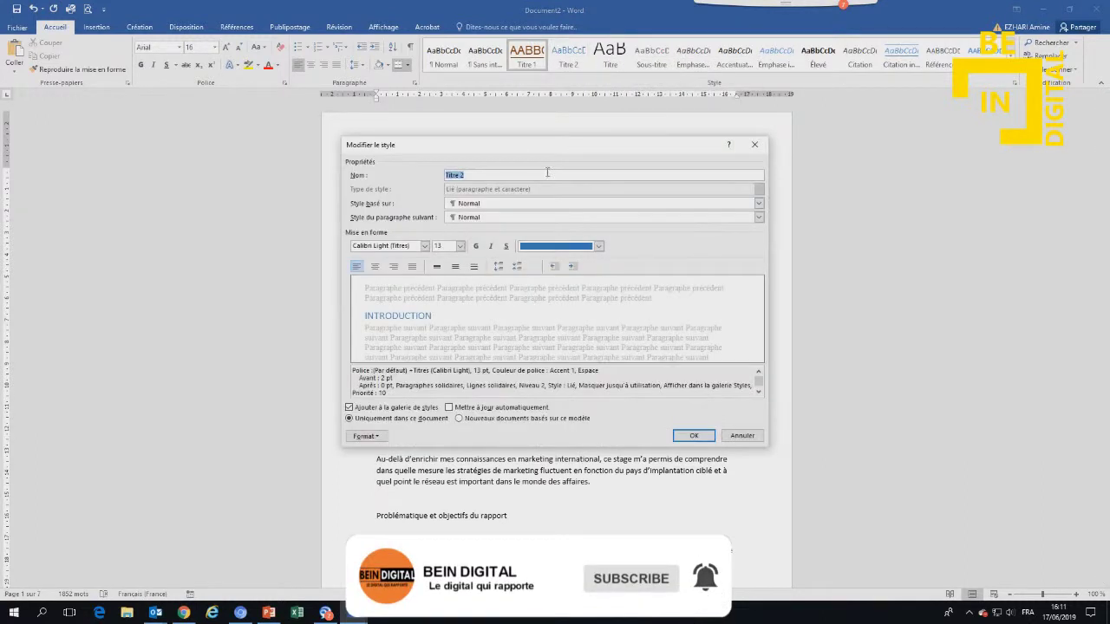
pyautogui.click(547, 247)
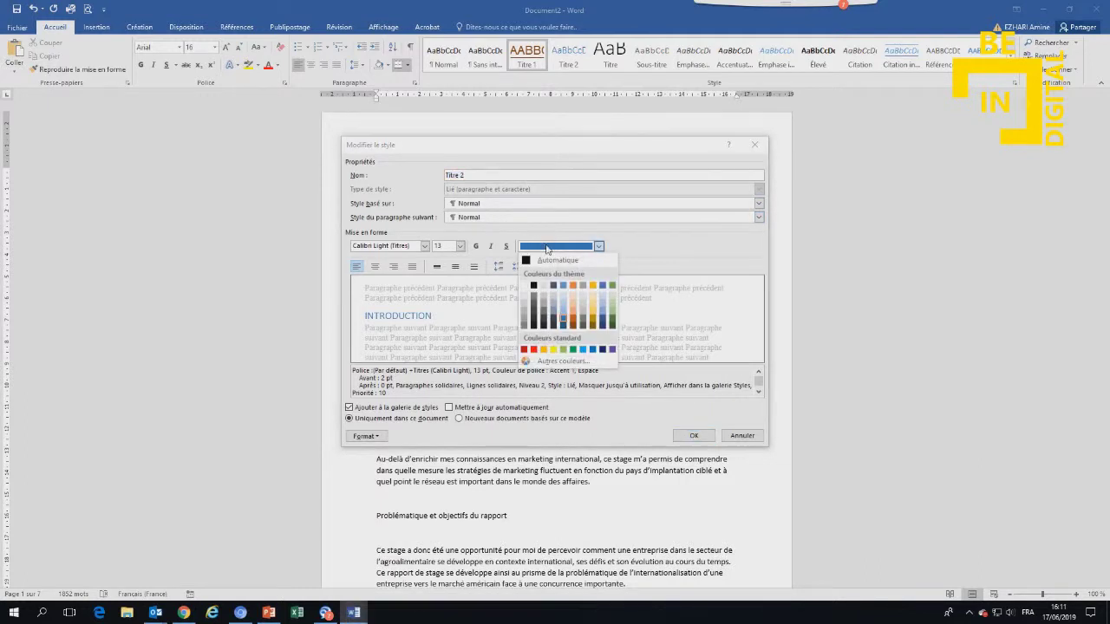
pyautogui.click(547, 247)
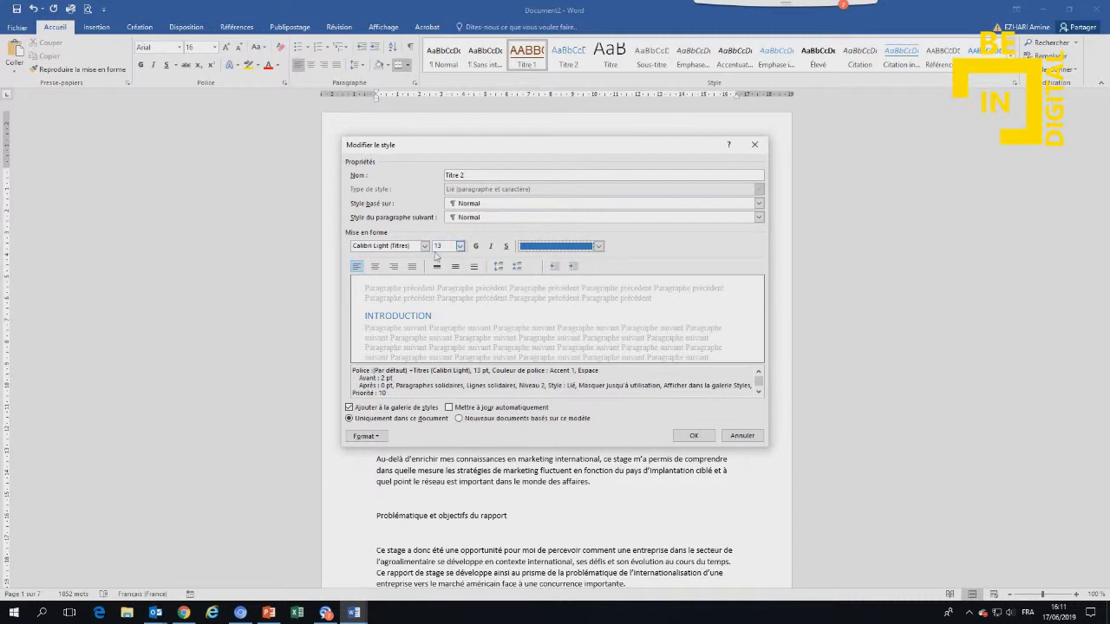
pyautogui.click(425, 248)
pyautogui.click(413, 285)
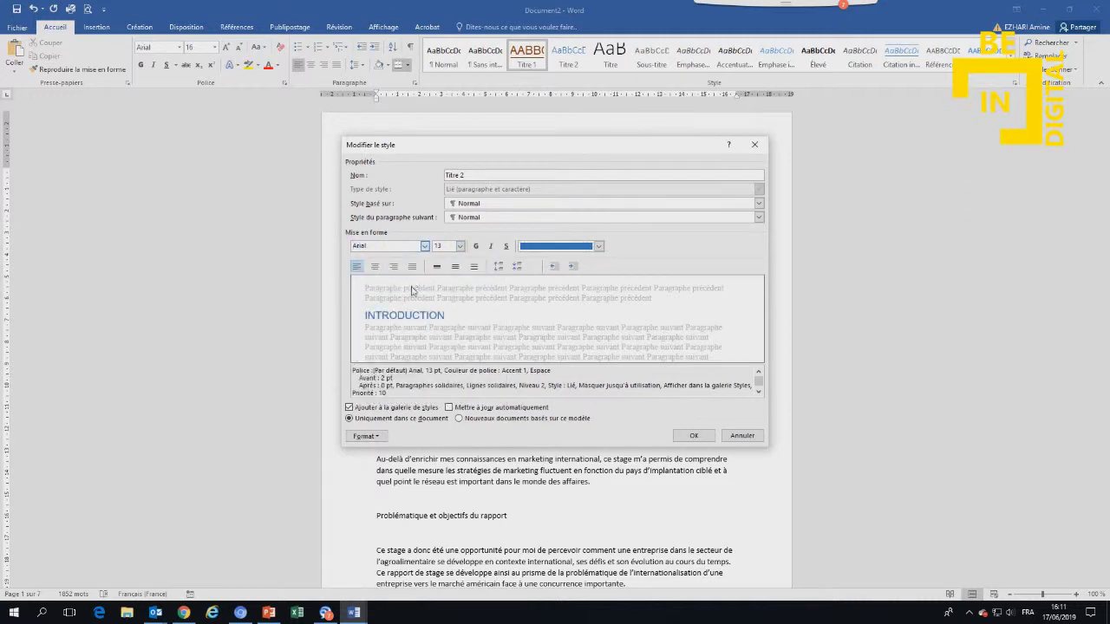
# Step: Make Titre 2 headings display in all capitals (Majuscules)
pyautogui.click(365, 438)
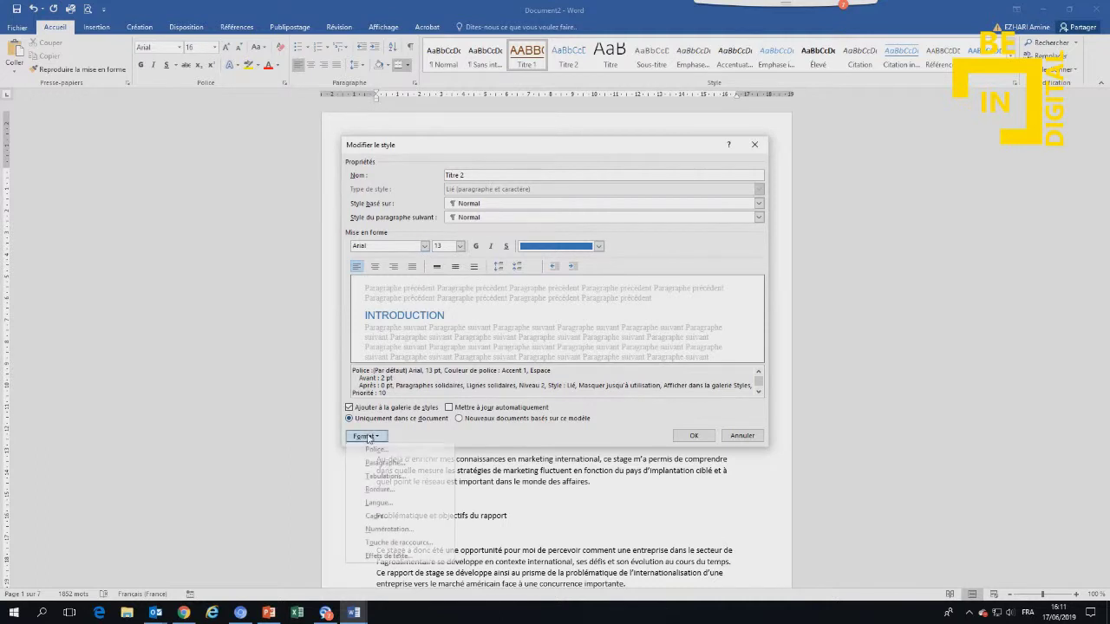
pyautogui.click(376, 450)
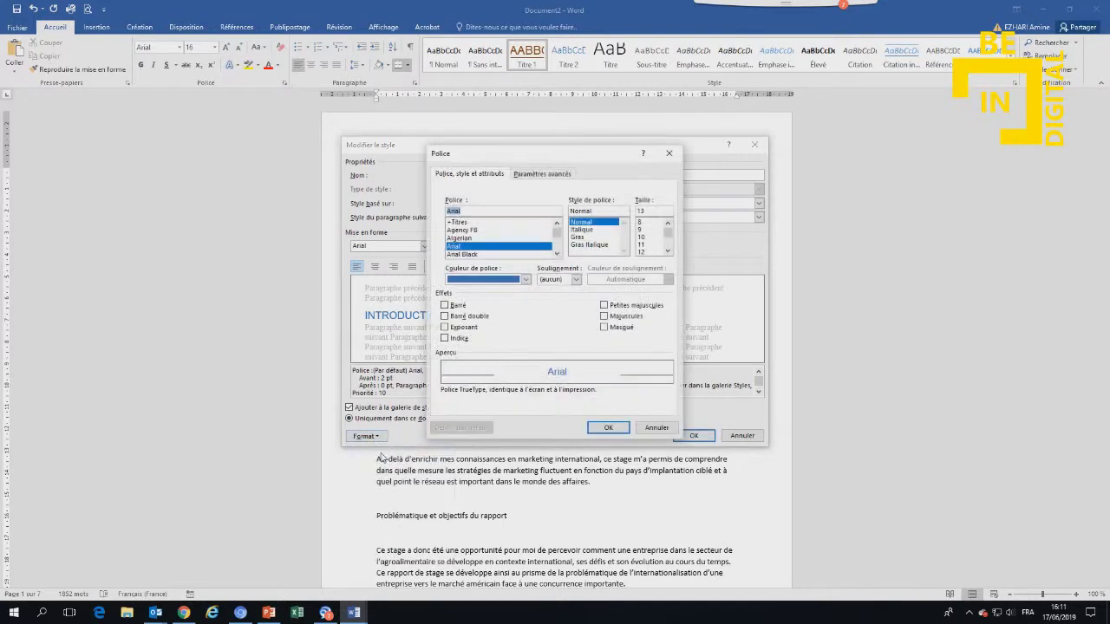
pyautogui.click(604, 316)
pyautogui.click(608, 427)
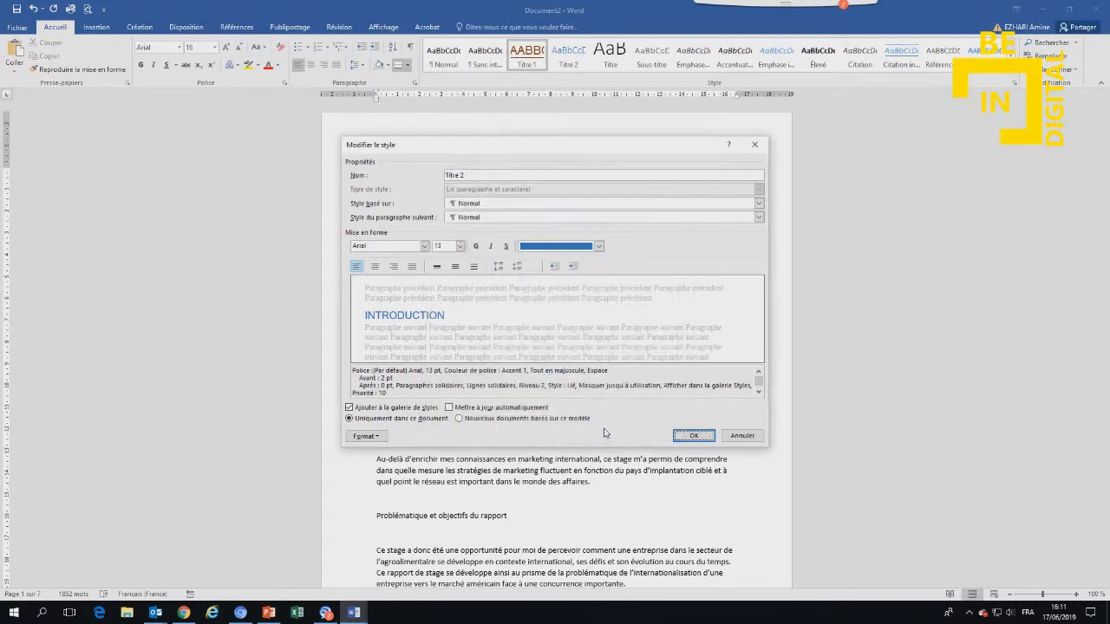
# Step: Give Titre 2 a 0 cm right indent and 12 pt spacing after, then save the style
pyautogui.click(364, 436)
pyautogui.click(382, 466)
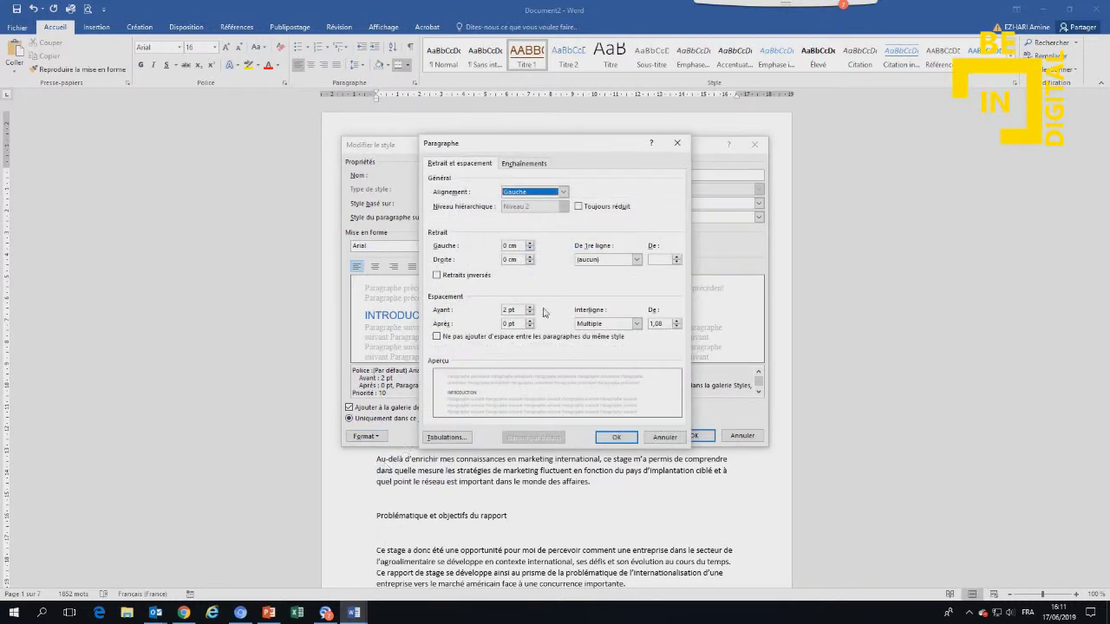
pyautogui.click(530, 256)
pyautogui.doubleClick(530, 262)
pyautogui.click(530, 320)
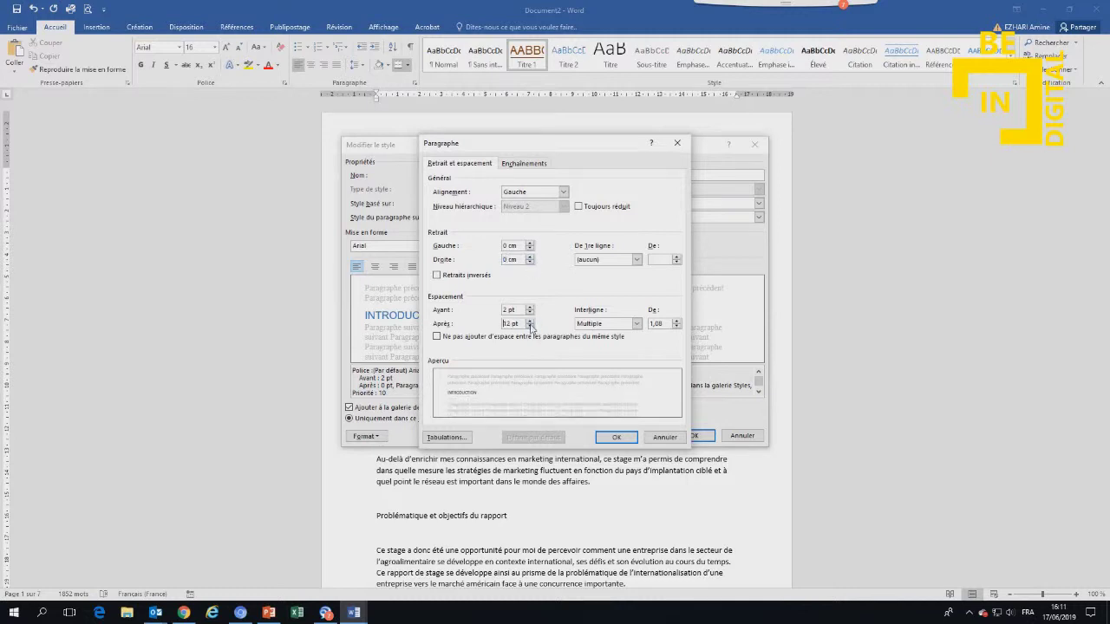
pyautogui.click(616, 437)
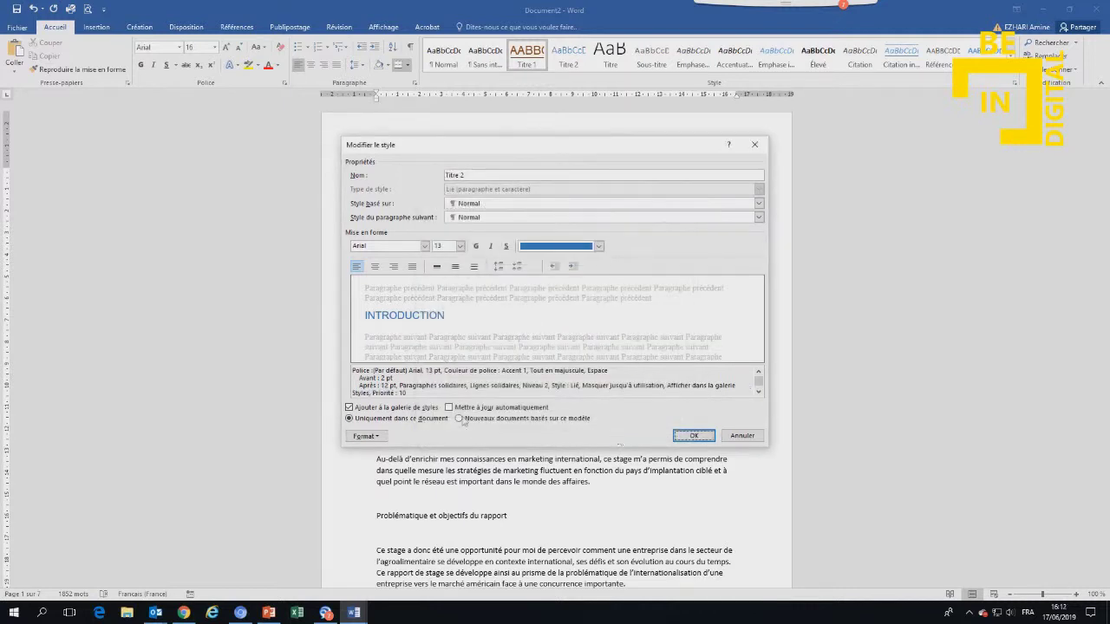
pyautogui.click(693, 436)
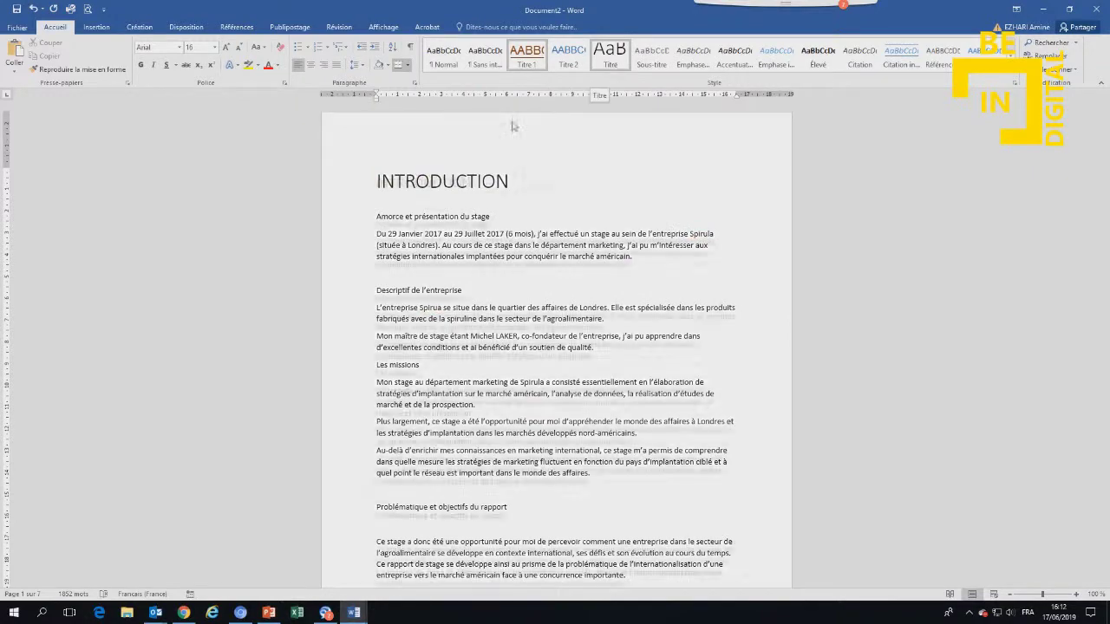
# Step: Style the section heading Titre 1, A – Le secteur Titre 2, 1. Présentation Titre 3, then edit Titre 3
pyautogui.scroll(-1, 488, 350)
pyautogui.scroll(-5, 488, 349)
pyautogui.scroll(-4, 488, 350)
pyautogui.scroll(-3, 488, 349)
pyautogui.scroll(-2, 488, 350)
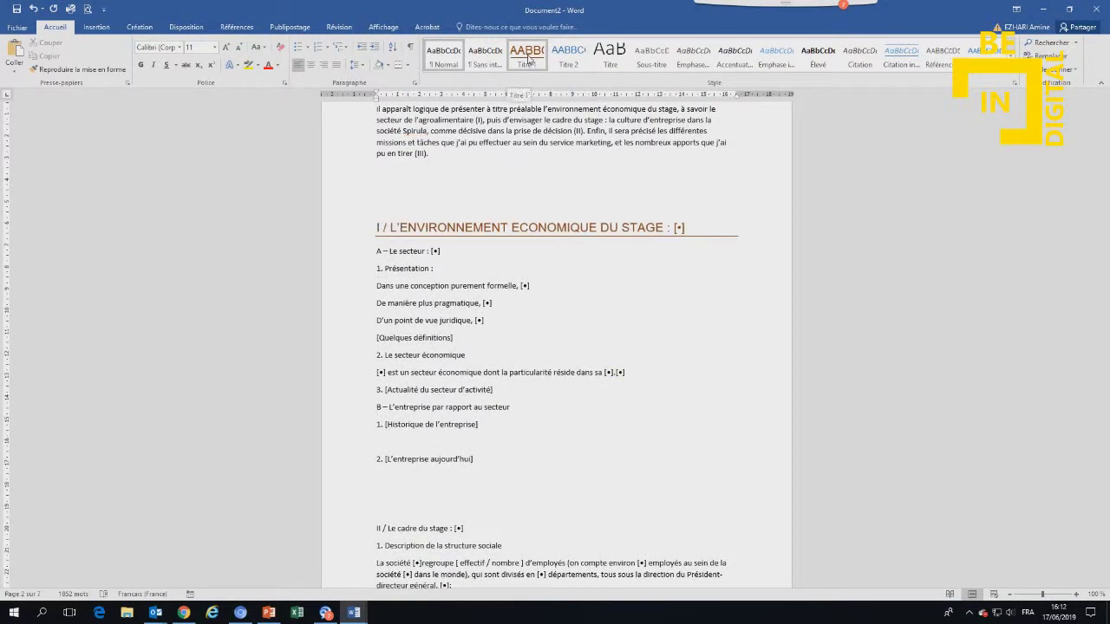
pyautogui.click(529, 58)
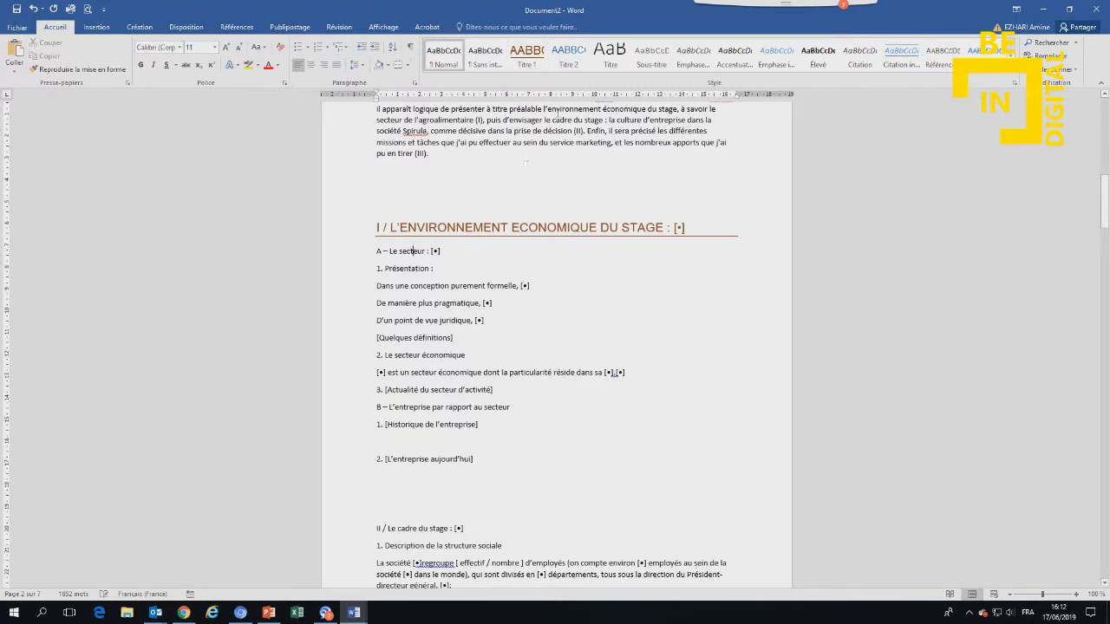
pyautogui.click(571, 59)
pyautogui.moveTo(425, 251)
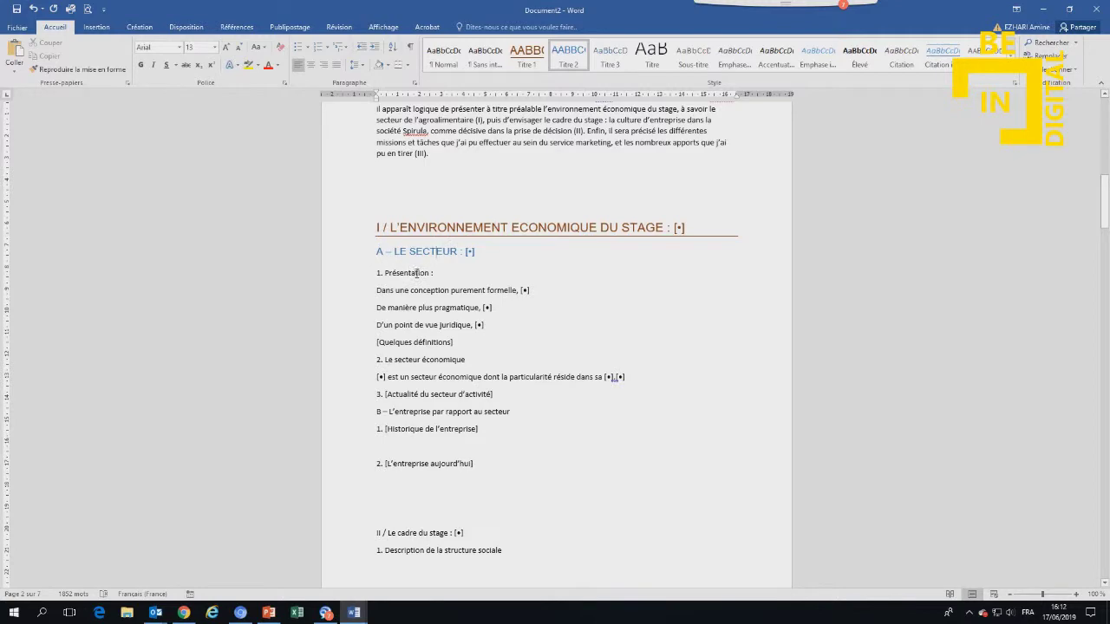
pyautogui.click(416, 273)
pyautogui.click(618, 59)
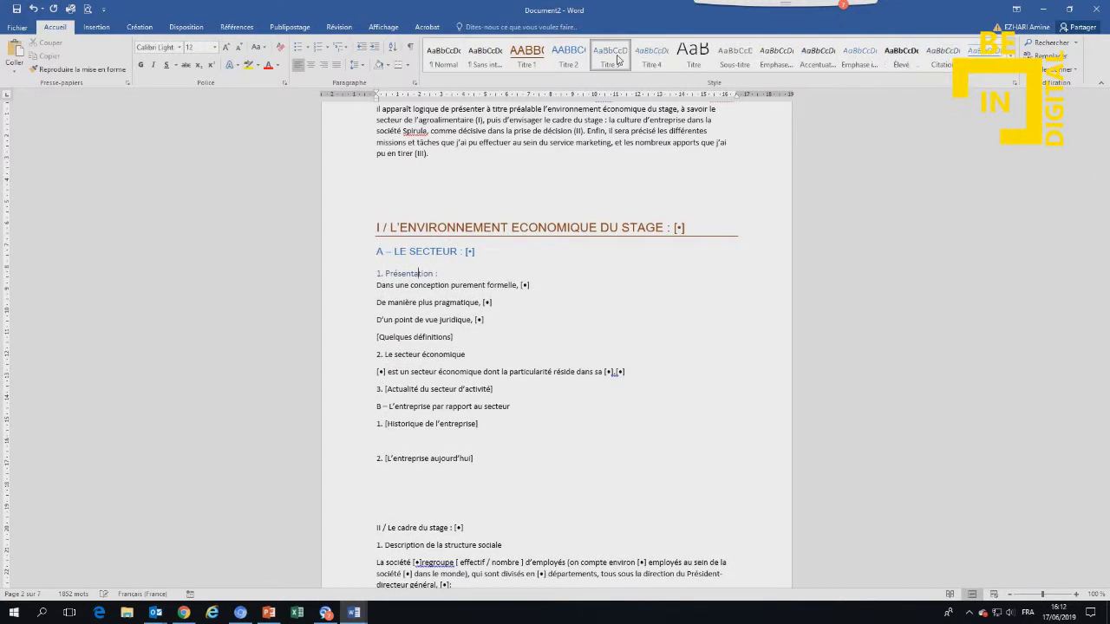
pyautogui.rightClick(614, 59)
pyautogui.click(635, 79)
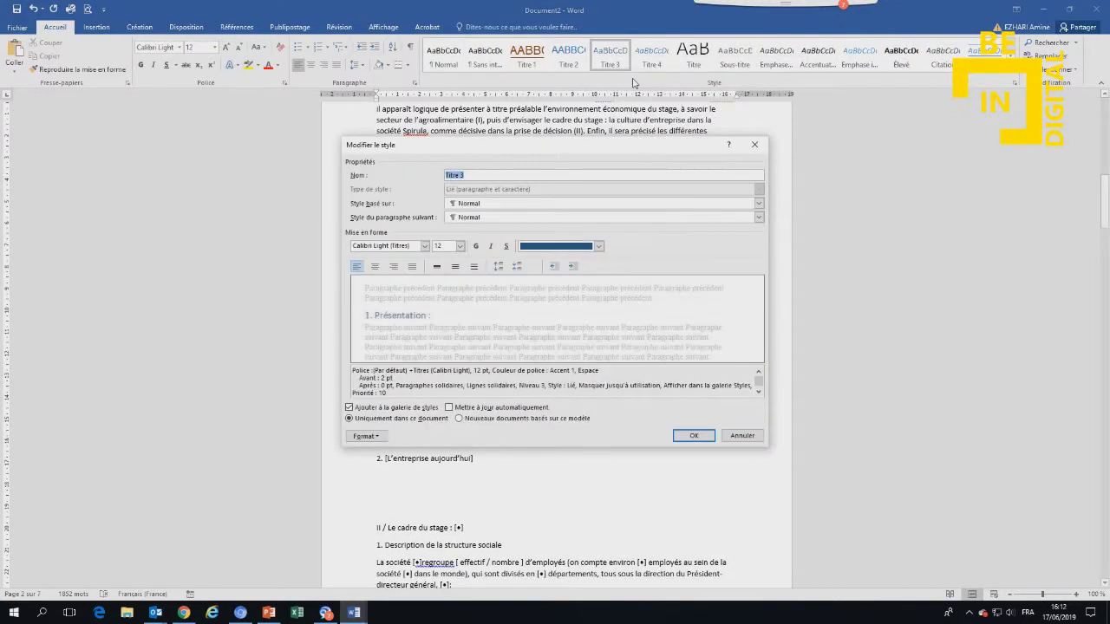
# Step: Set the Titre 3 style font to Arial and its colour to Texte 1
pyautogui.click(598, 246)
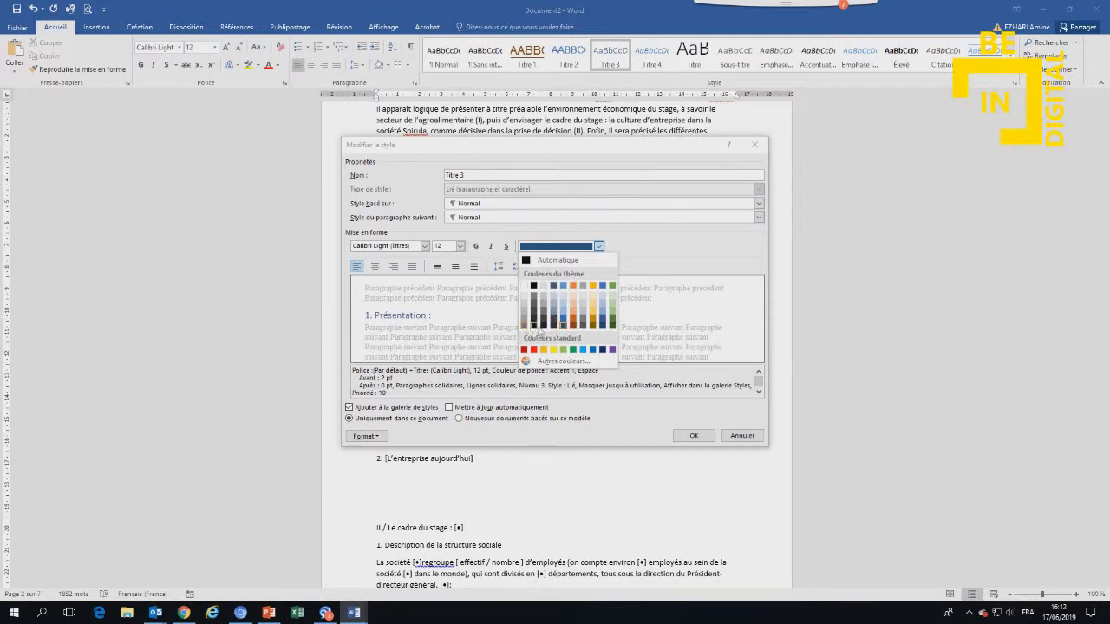
pyautogui.click(525, 330)
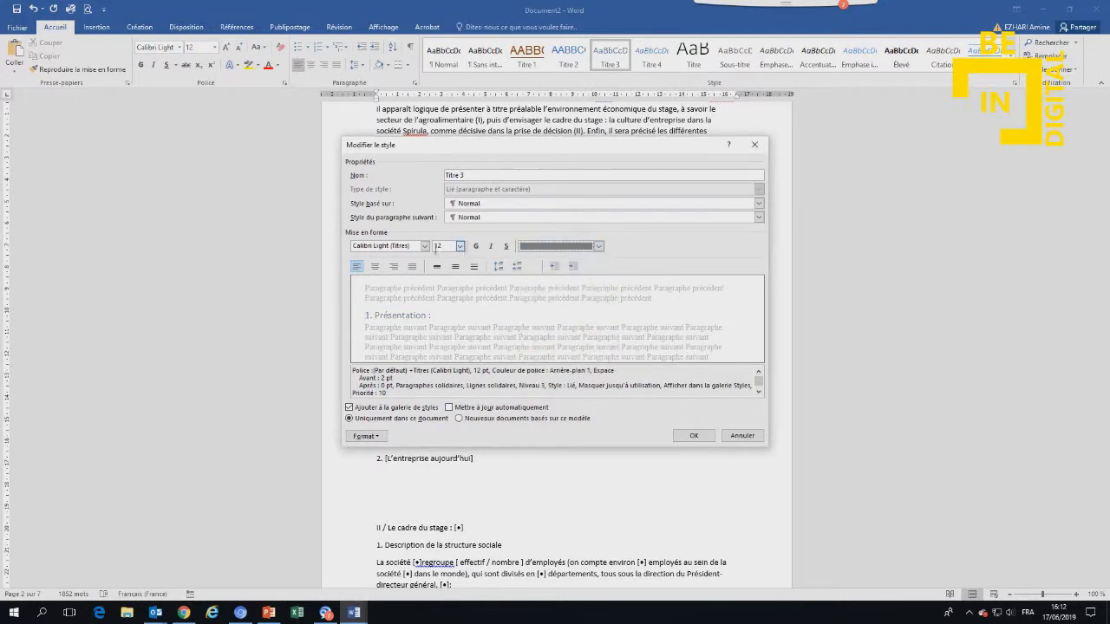
pyautogui.click(408, 247)
pyautogui.click(424, 246)
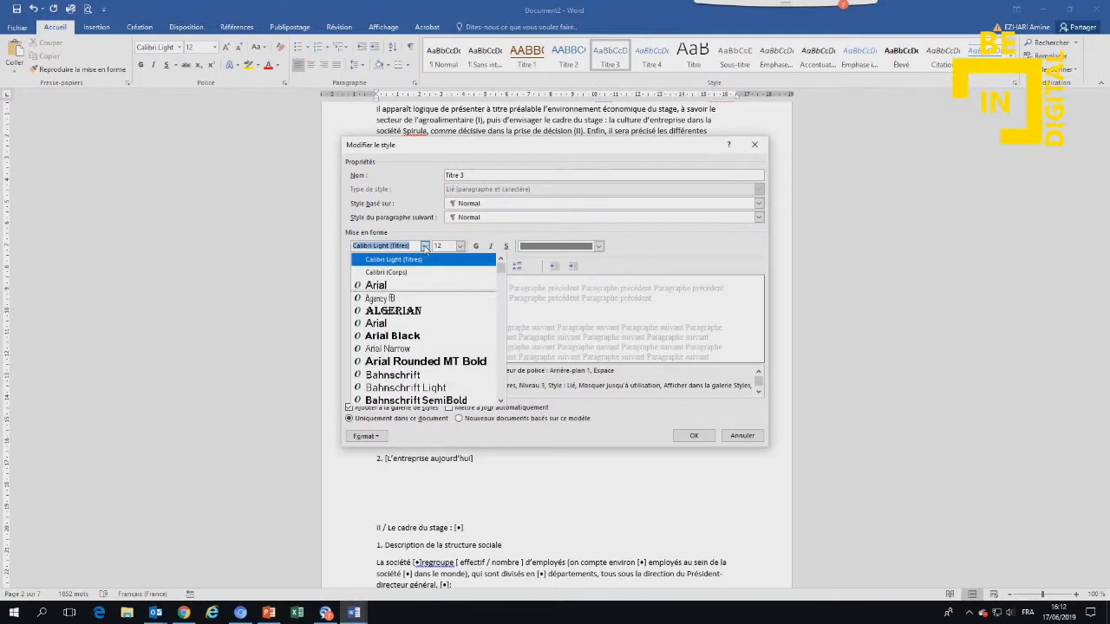
pyautogui.click(373, 286)
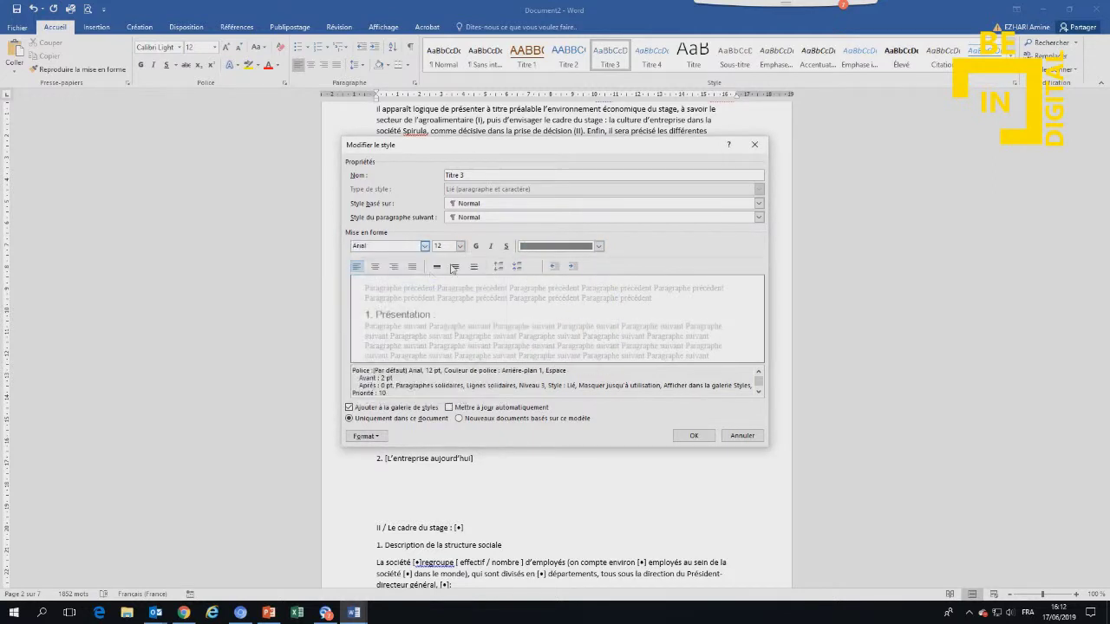
pyautogui.click(598, 246)
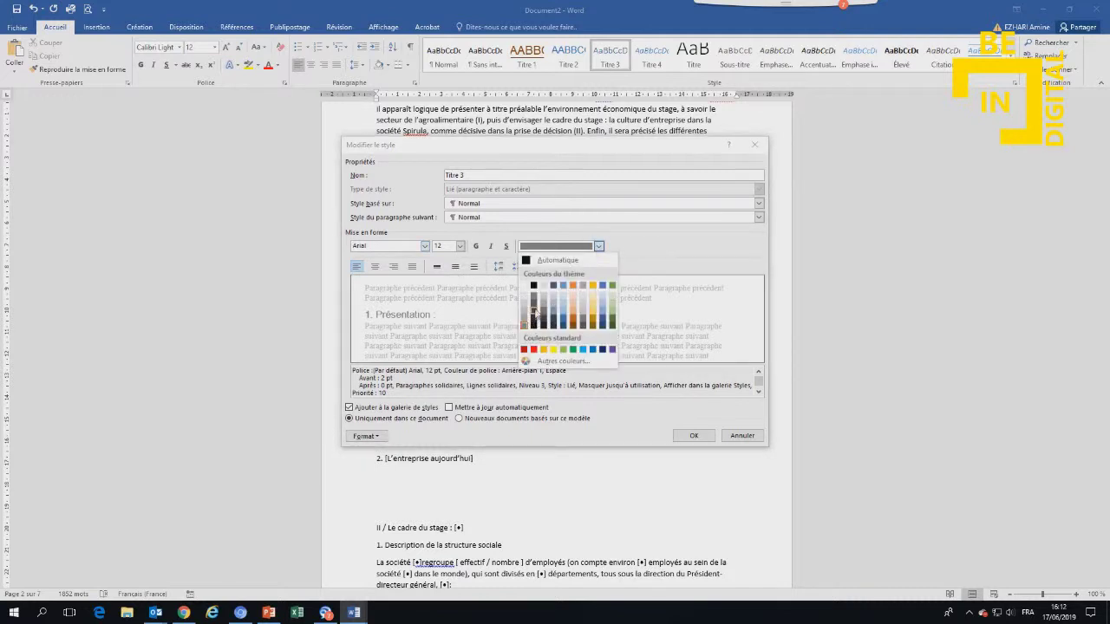
pyautogui.click(533, 286)
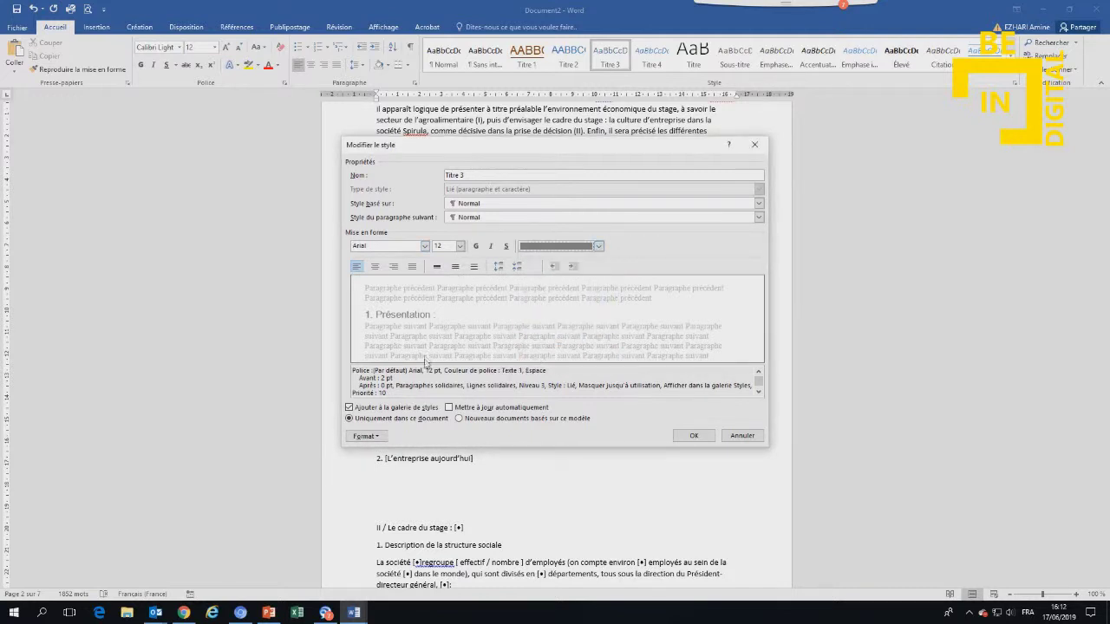
# Step: Make Titre 3 all capitals with 6 pt spacing after, and save the style
pyautogui.click(371, 436)
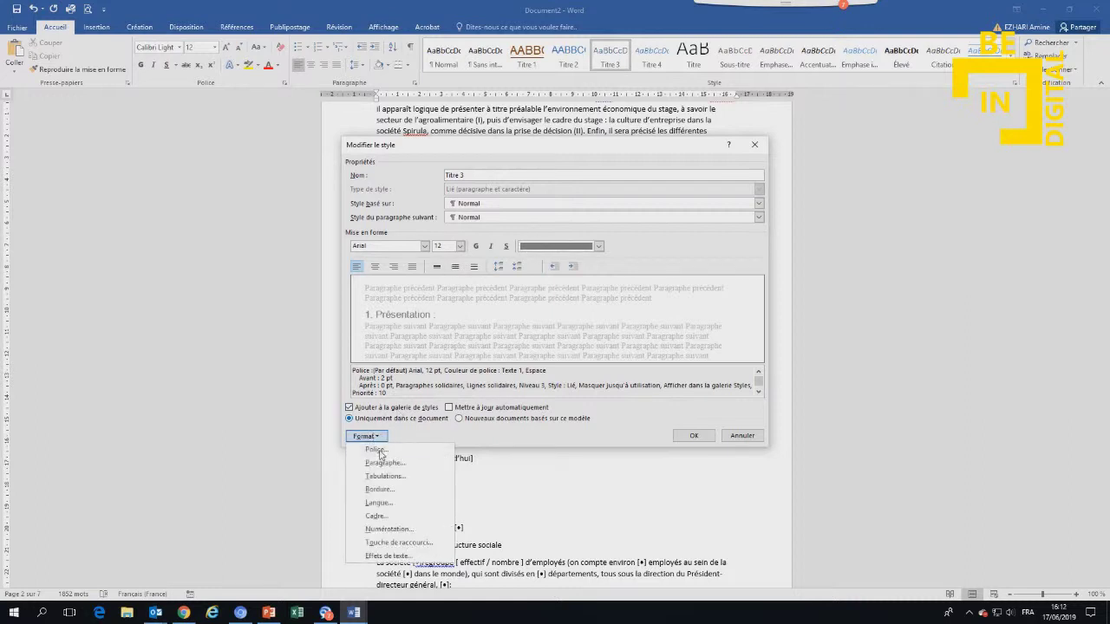
pyautogui.click(377, 449)
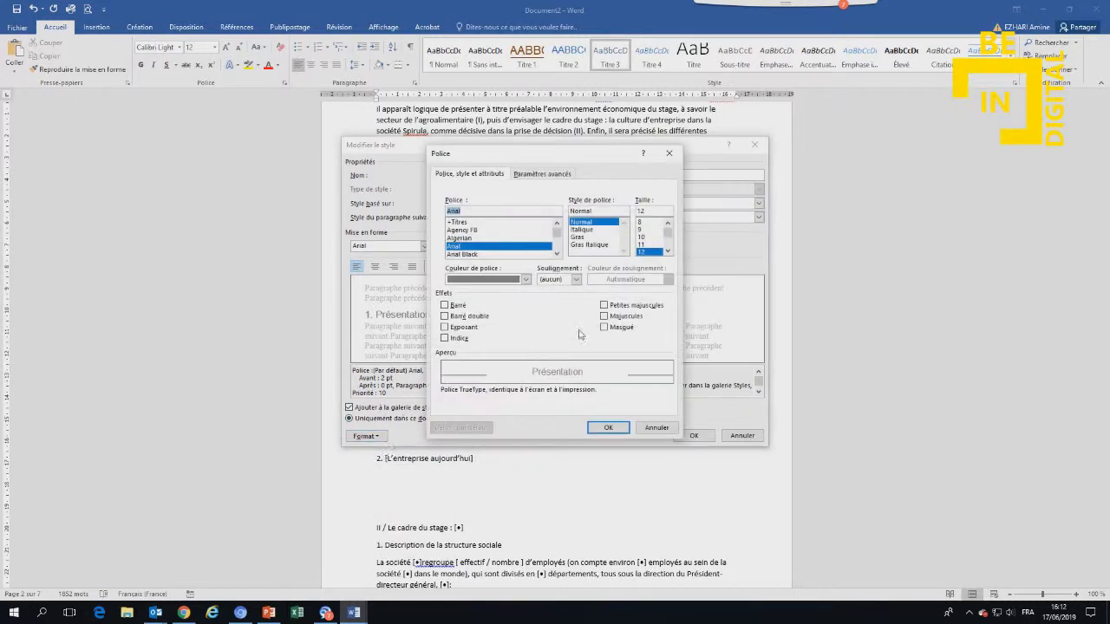
pyautogui.click(605, 317)
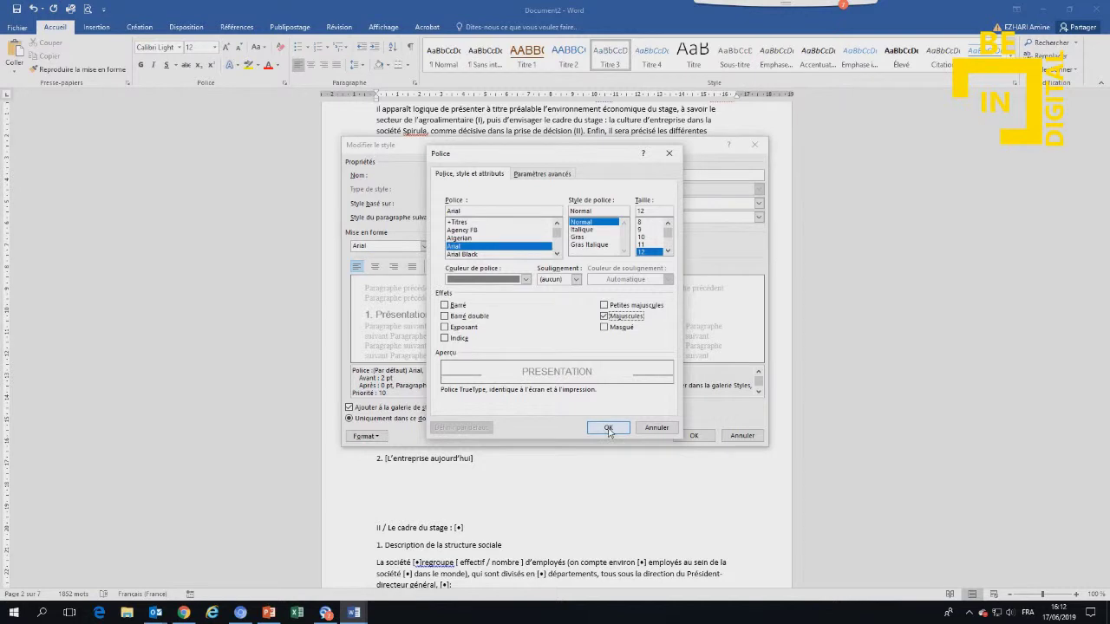
pyautogui.click(608, 428)
pyautogui.click(368, 436)
pyautogui.click(377, 460)
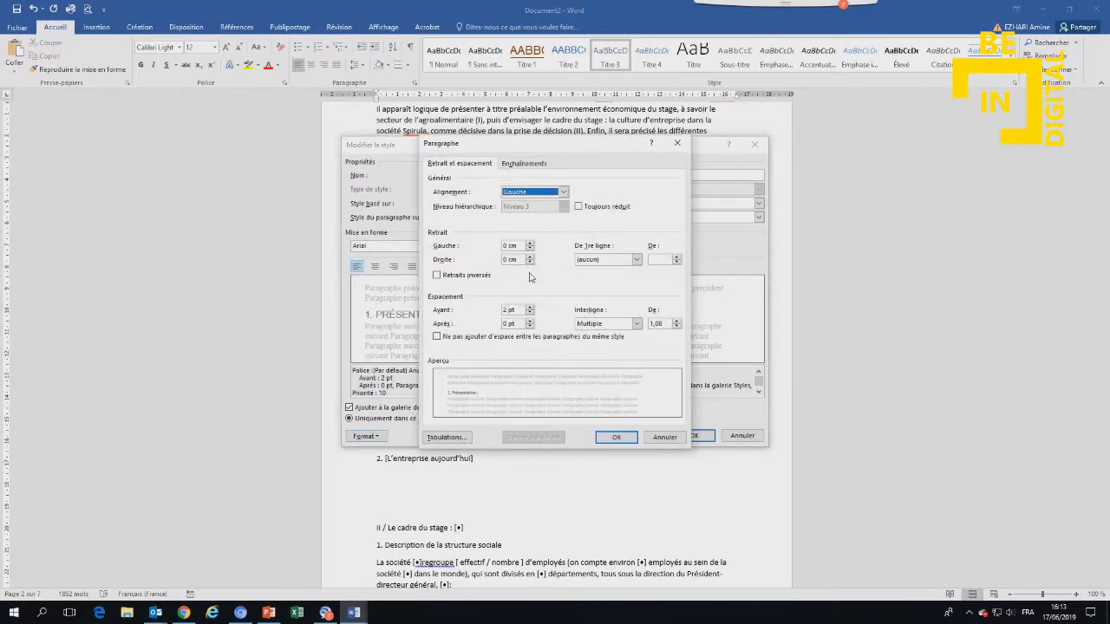
pyautogui.click(529, 320)
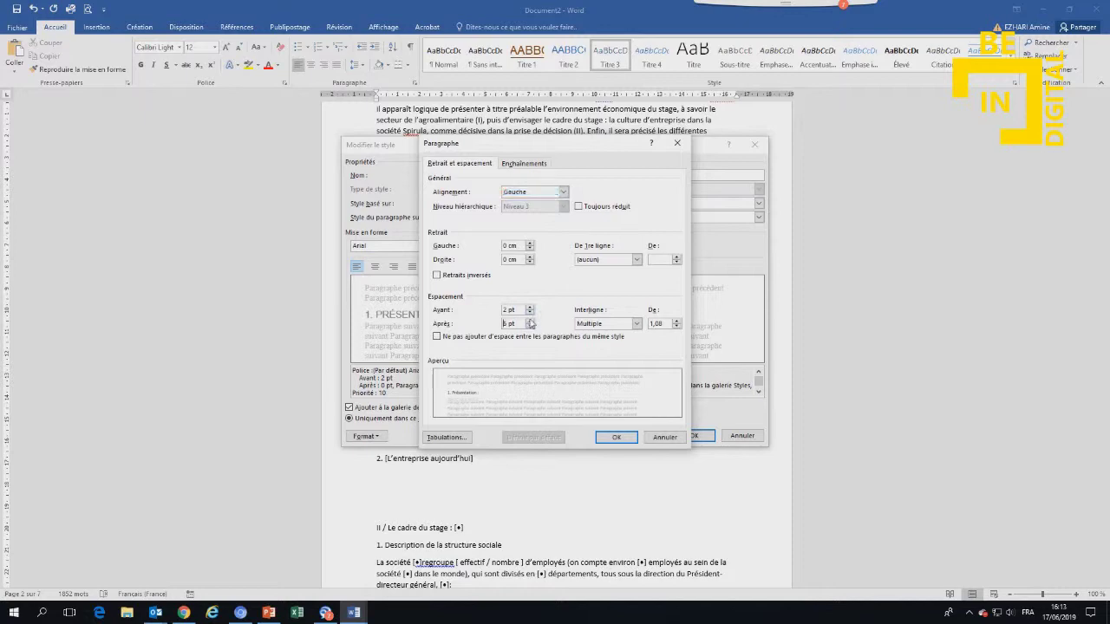
pyautogui.click(619, 442)
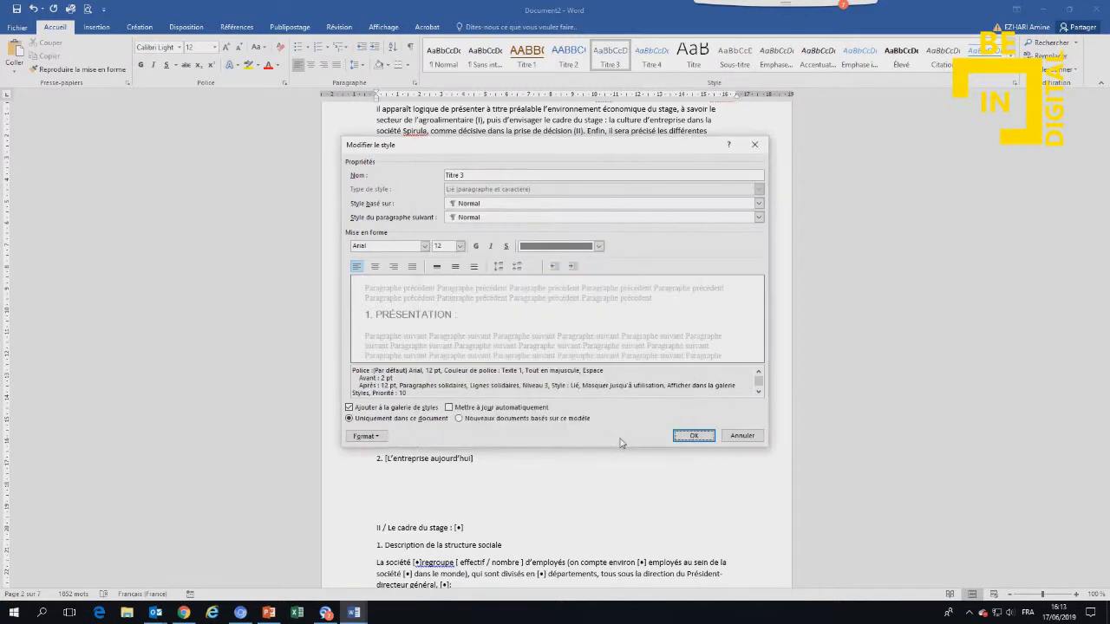
pyautogui.click(693, 435)
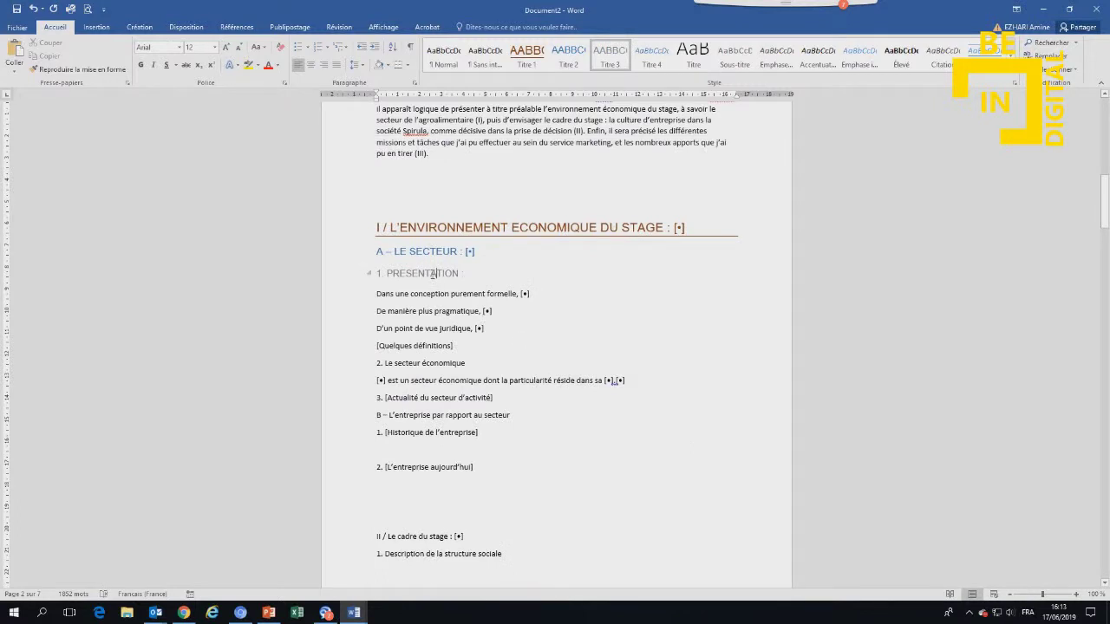
# Step: Change the Titre 3 style colour to green (Accent 6)
pyautogui.doubleClick(431, 274)
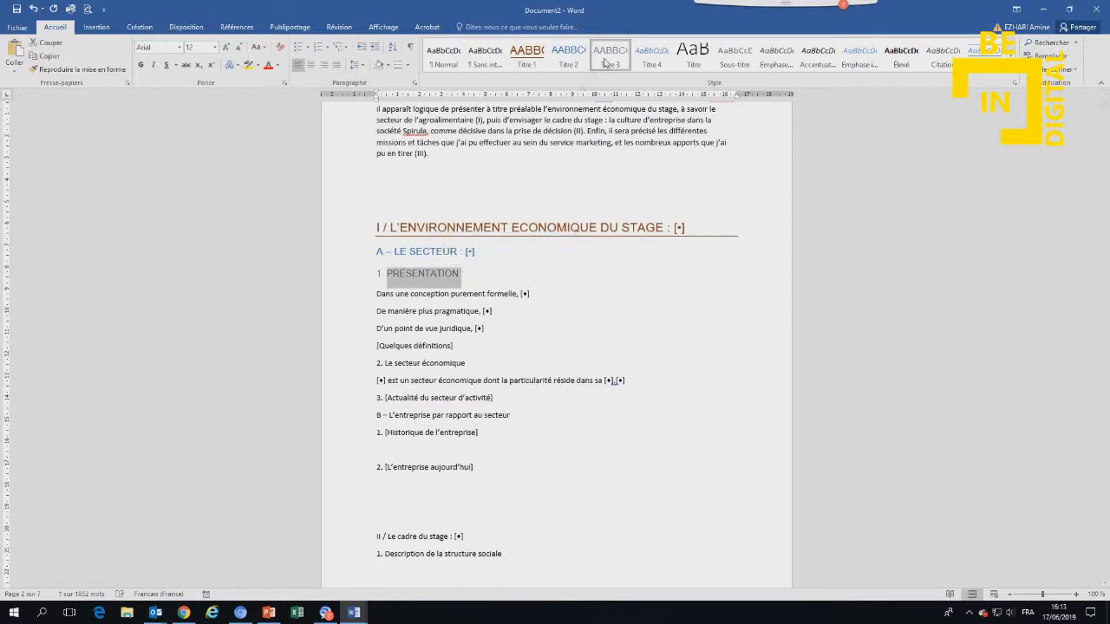
pyautogui.rightClick(604, 62)
pyautogui.click(633, 90)
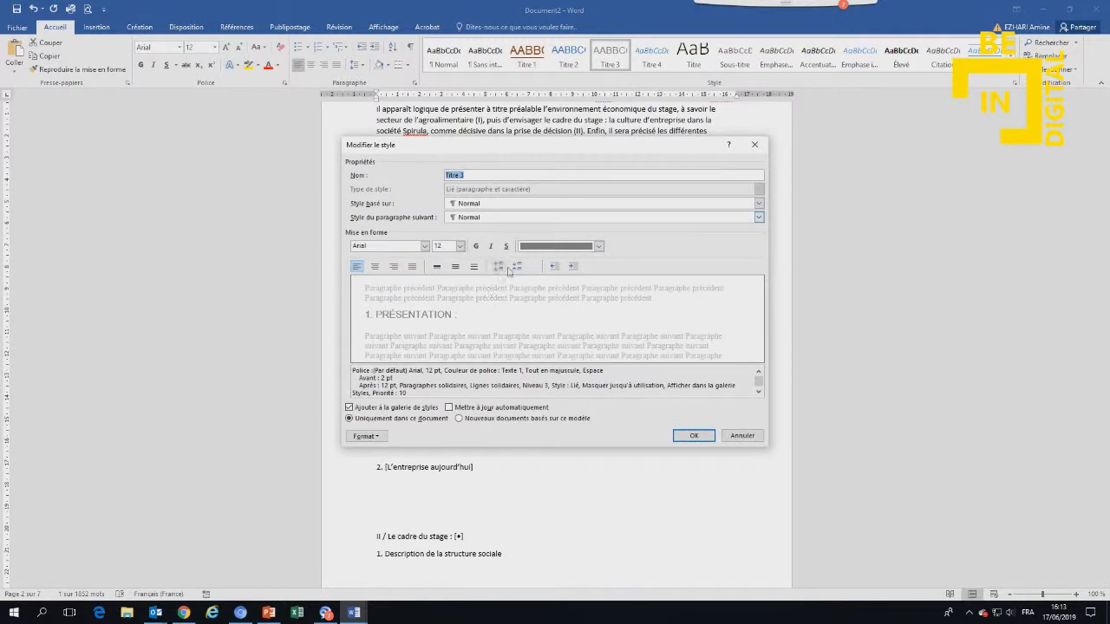
pyautogui.click(557, 247)
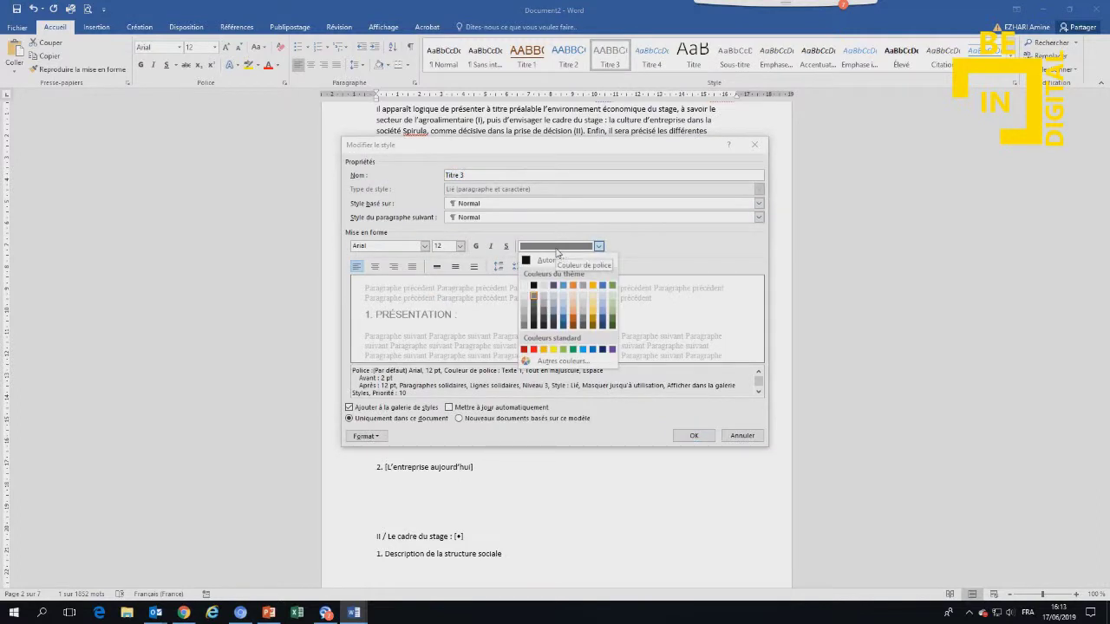
pyautogui.click(612, 286)
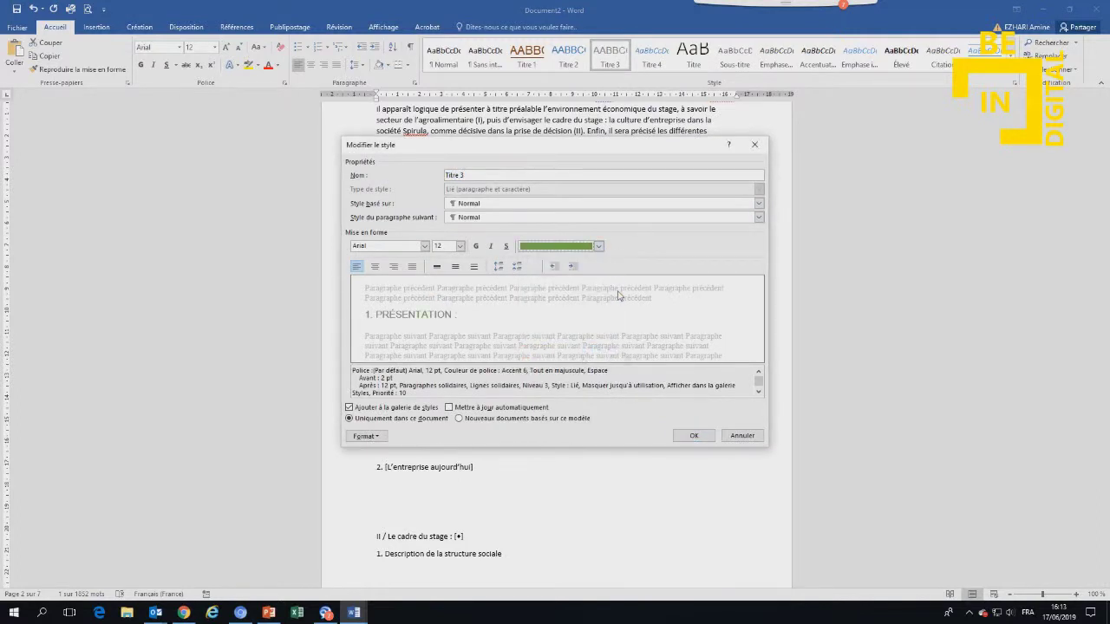
pyautogui.click(693, 435)
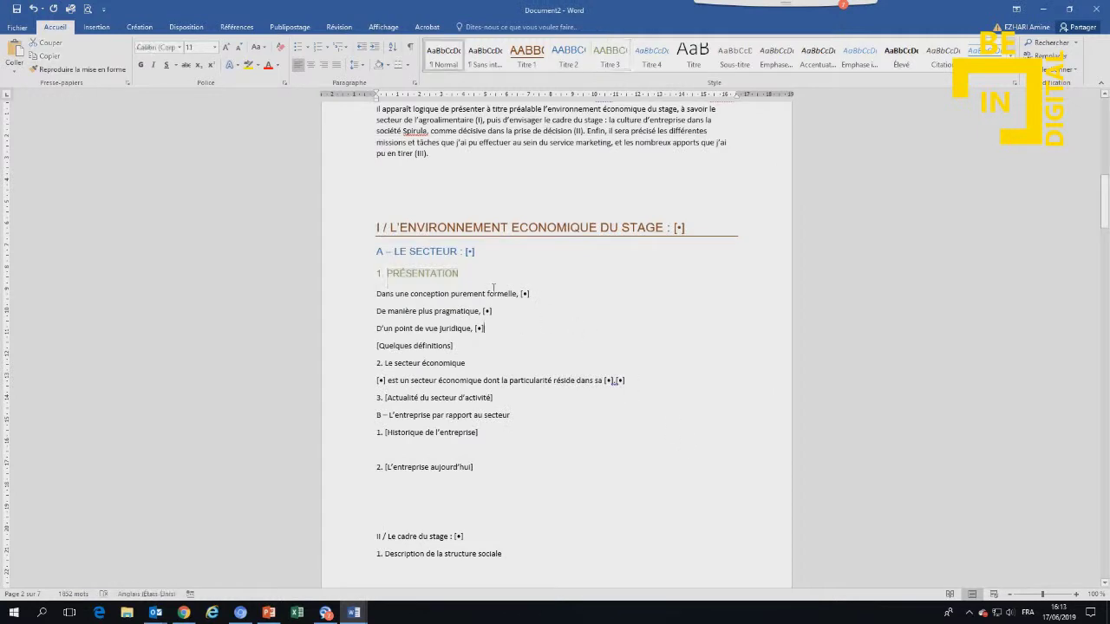
# Step: Select the 2. Le secteur économique line for restyling
pyautogui.tripleClick(403, 276)
pyautogui.press('Up')
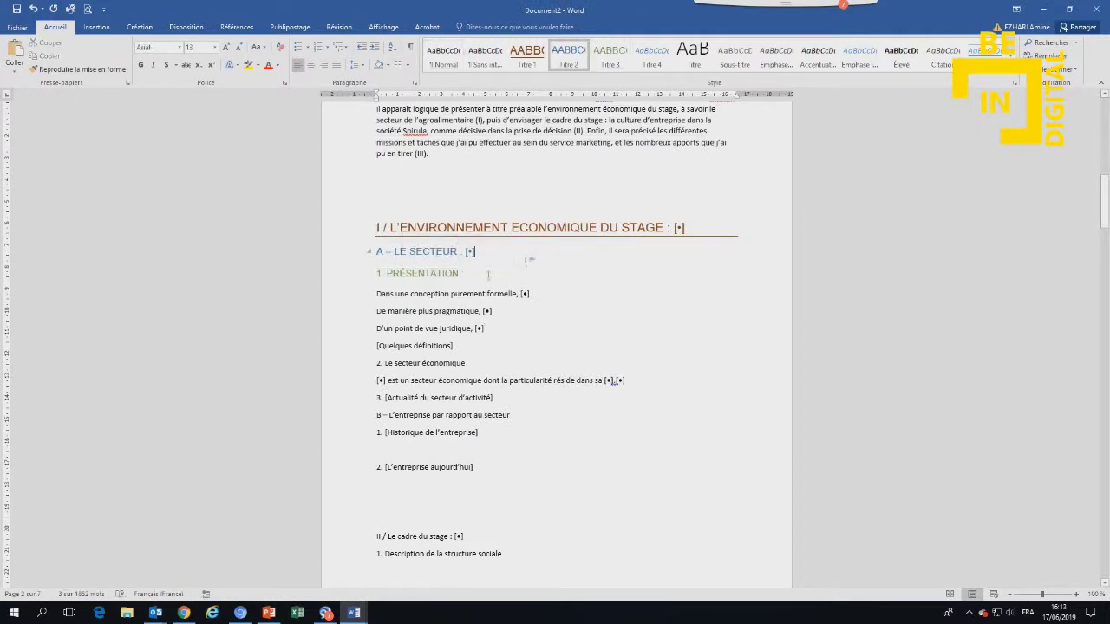
pyautogui.scroll(-2, 410, 293)
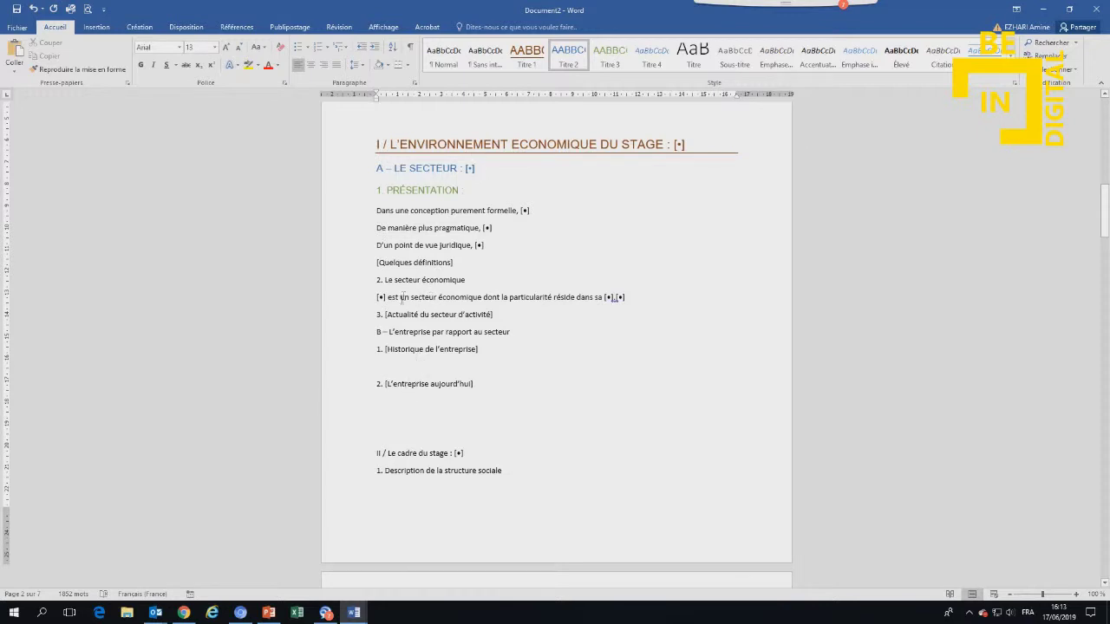
pyautogui.doubleClick(404, 280)
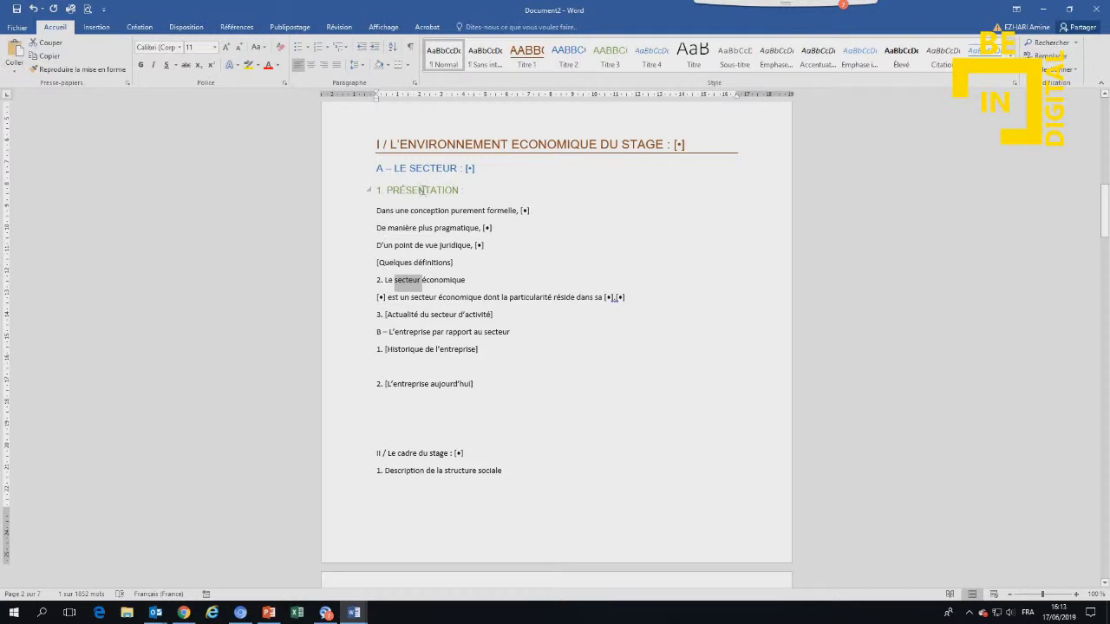
# Step: Make 2. Le secteur économique and 3. [Actualité du secteur d'activité] Titre 3, uppercasing 'secteur'
pyautogui.click(609, 57)
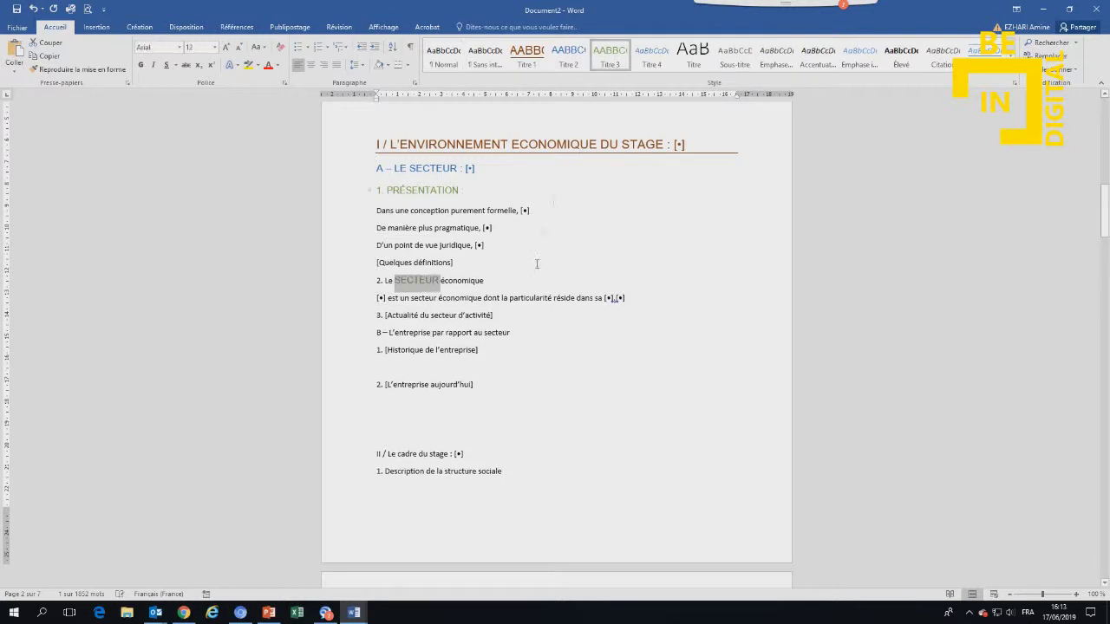
pyautogui.click(479, 269)
pyautogui.click(610, 56)
pyautogui.click(422, 280)
pyautogui.hotkey('ctrl', 'space')
pyautogui.click(421, 351)
pyautogui.click(413, 319)
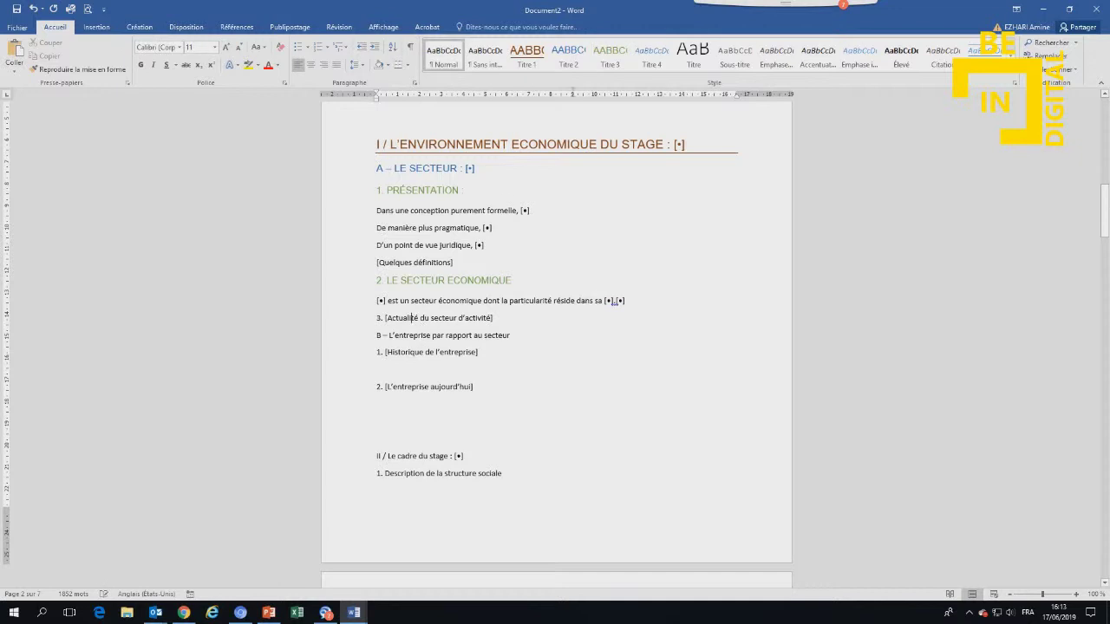
pyautogui.click(609, 56)
pyautogui.click(402, 356)
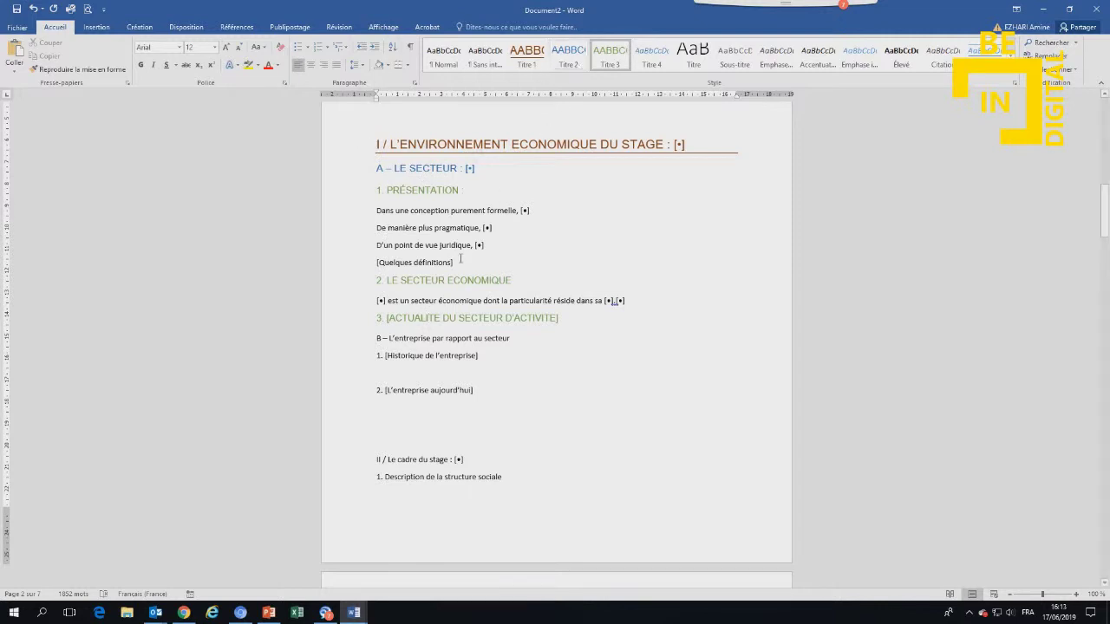
# Step: Make B – L'entreprise par rapport au secteur Titre 2, and its two subheadings Titre 3
pyautogui.click(409, 338)
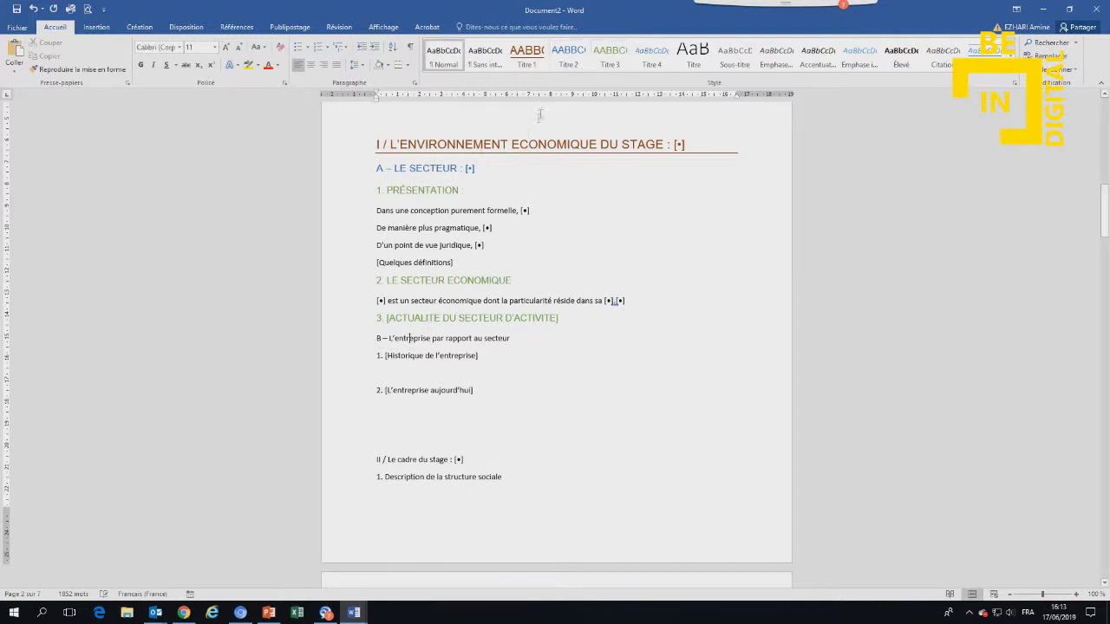
pyautogui.click(568, 56)
pyautogui.click(423, 360)
pyautogui.click(610, 57)
pyautogui.click(425, 397)
pyautogui.click(609, 57)
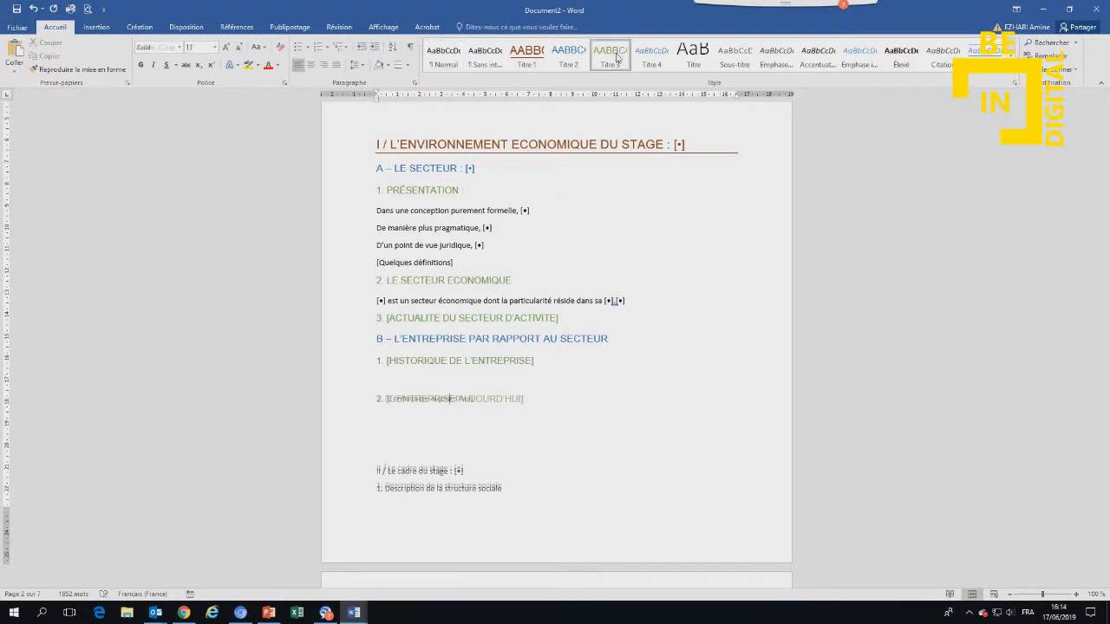
# Step: Make II / Le cadre du stage Titre 1 and 1. Description de la structure sociale Titre 3
pyautogui.click(415, 472)
pyautogui.click(527, 59)
pyautogui.click(423, 500)
pyautogui.click(609, 58)
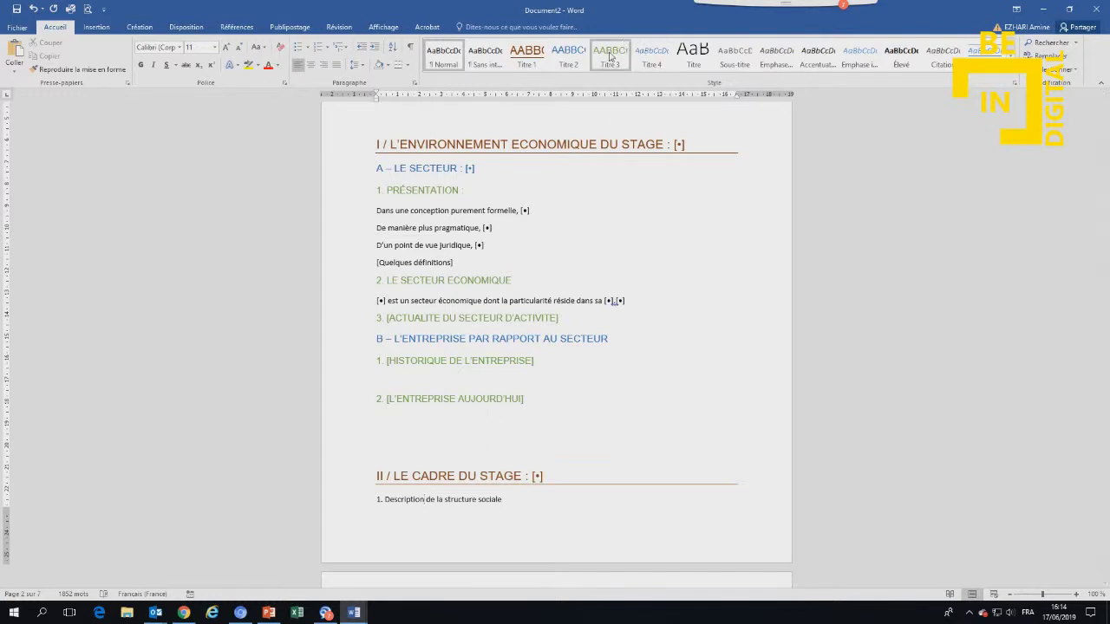
pyautogui.scroll(-2, 531, 370)
# Step: Make '2. Fonctionnement' a level-3 heading
pyautogui.scroll(-3, 531, 369)
pyautogui.scroll(-3, 531, 369)
pyautogui.scroll(-1, 531, 369)
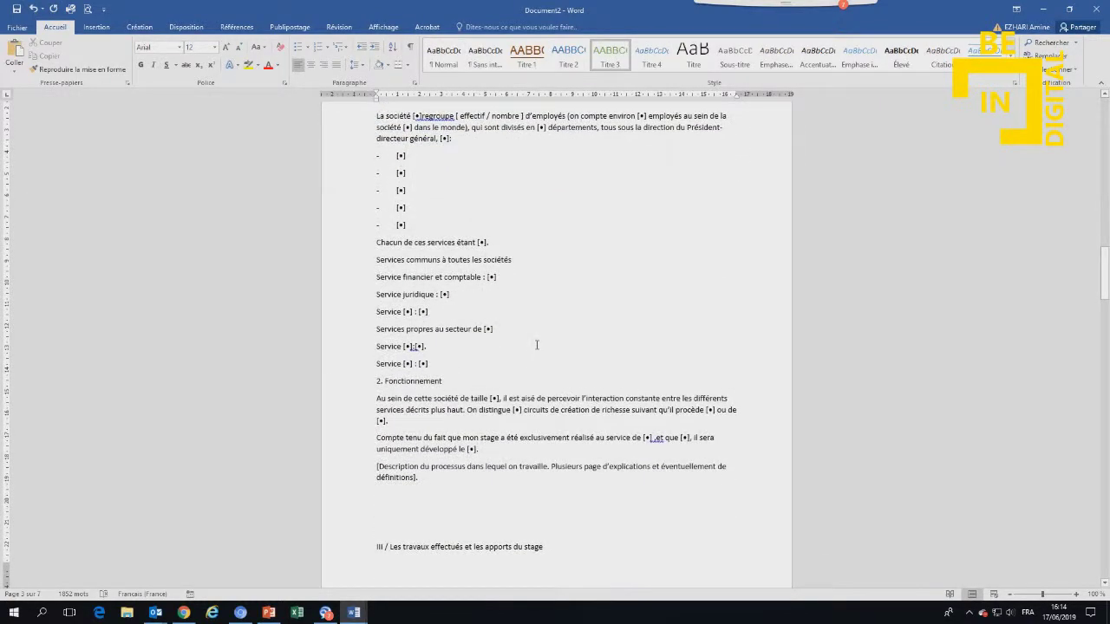
pyautogui.click(411, 382)
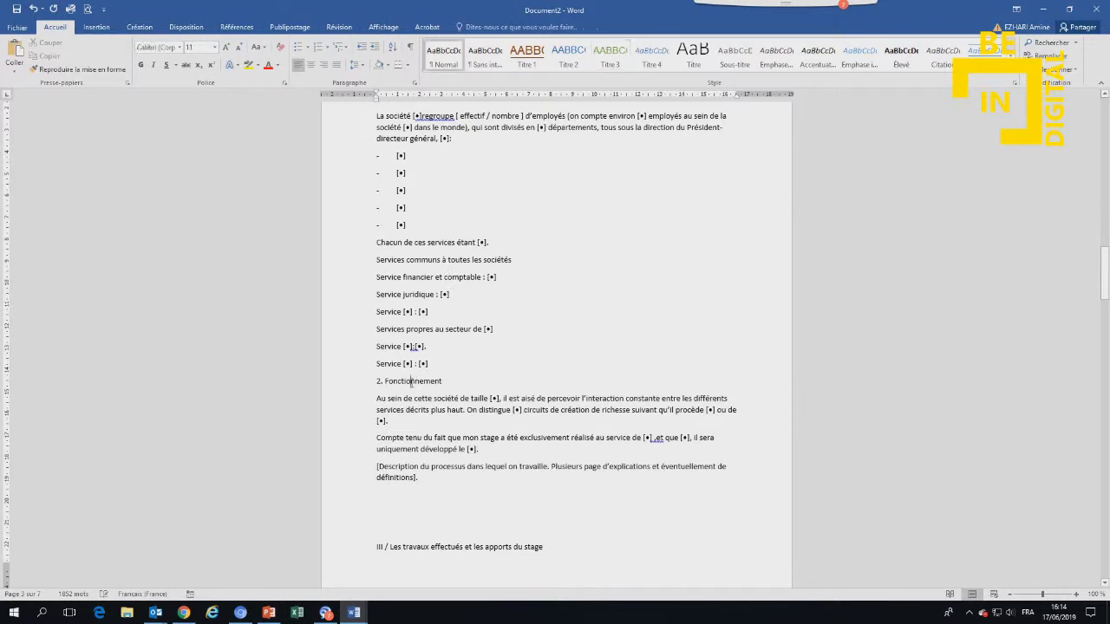
pyautogui.click(610, 56)
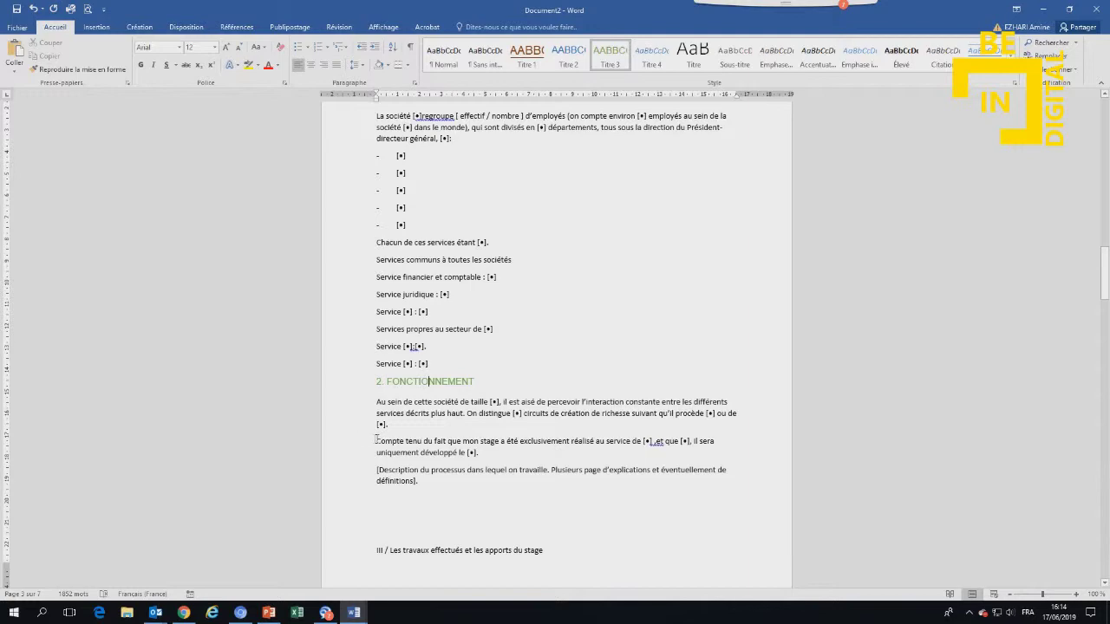
# Step: Make 'III / Les travaux effectués' a Titre 1 heading and 'A – Les travaux effectués' a Titre 2 heading
pyautogui.scroll(-3, 377, 438)
pyautogui.scroll(-3, 382, 434)
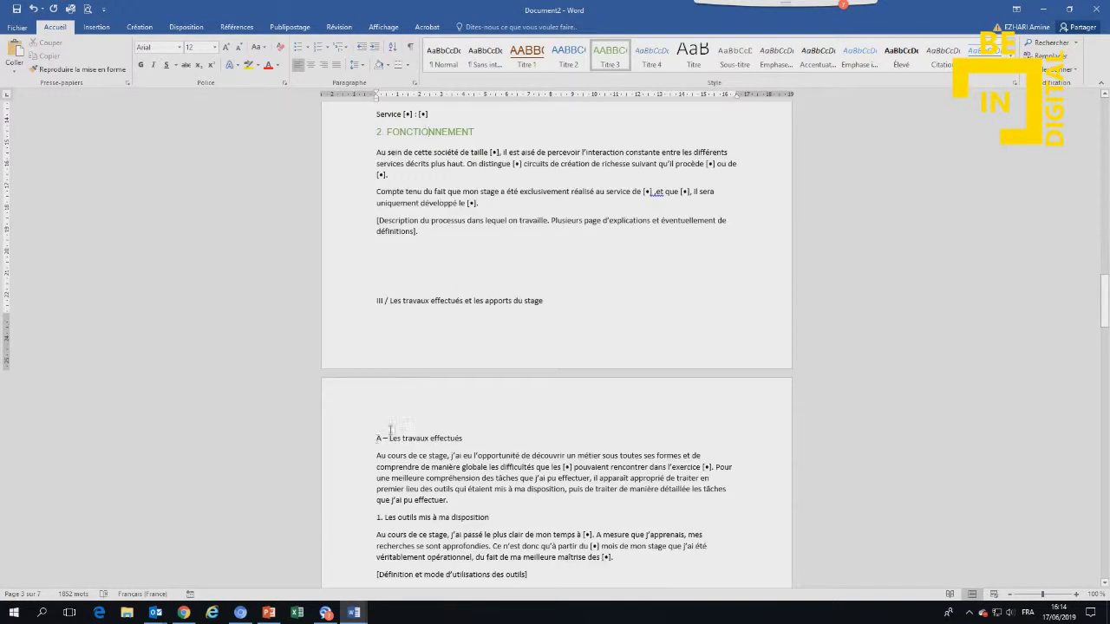
pyautogui.click(448, 301)
pyautogui.click(527, 57)
pyautogui.click(433, 382)
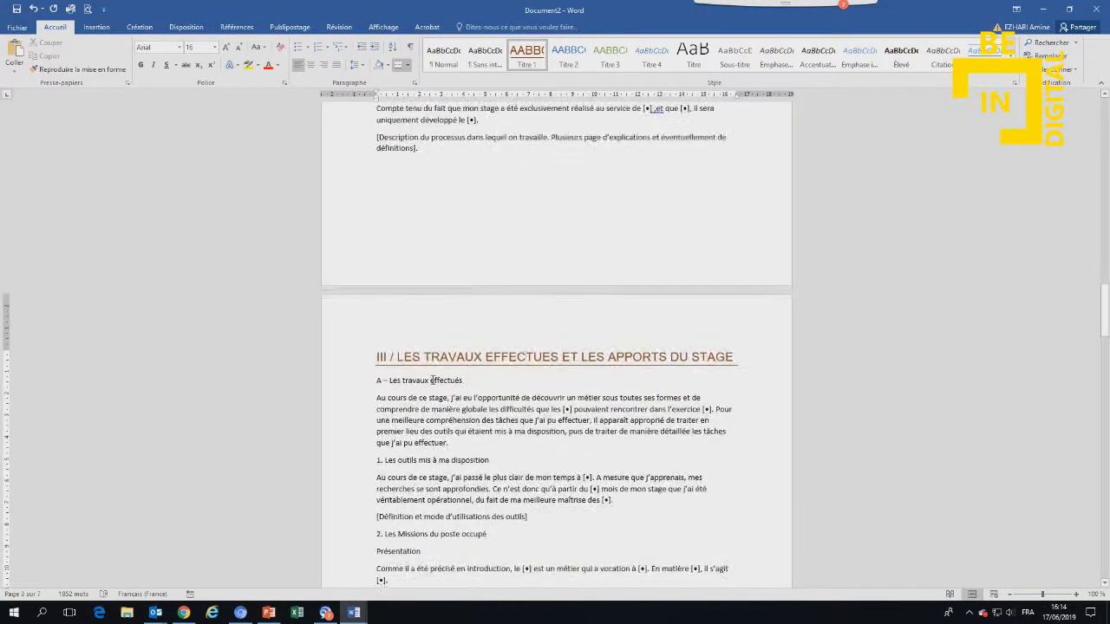
pyautogui.click(567, 56)
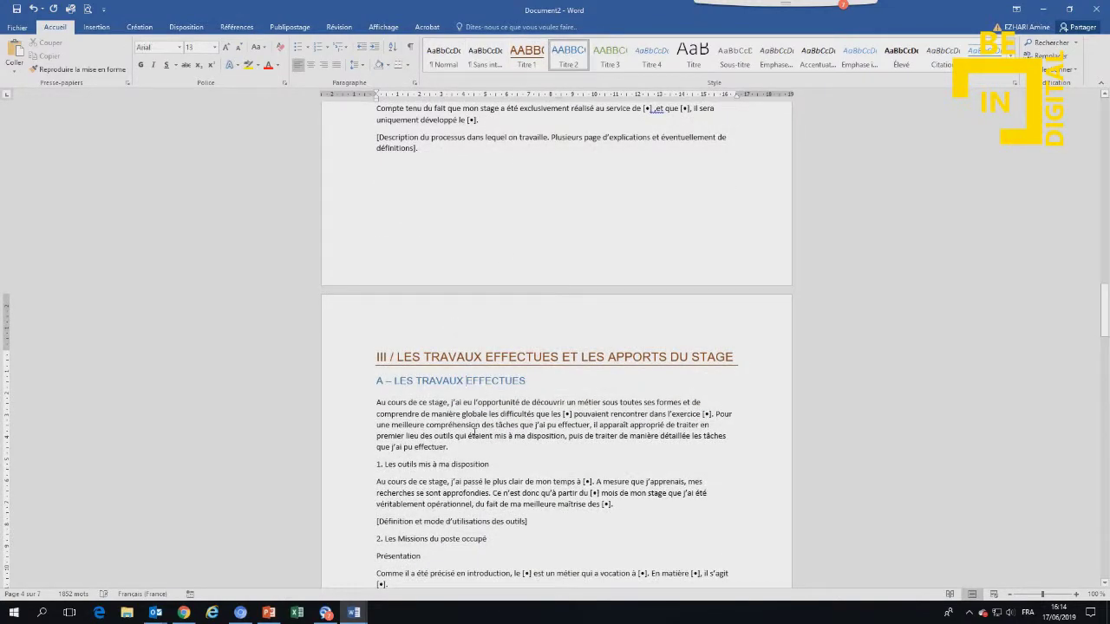
# Step: Make 'Les outils mis à ma disposition', 'Les Missions du poste occupé' and 'Les tâches périphériques' level-3 headings
pyautogui.scroll(-5, 485, 347)
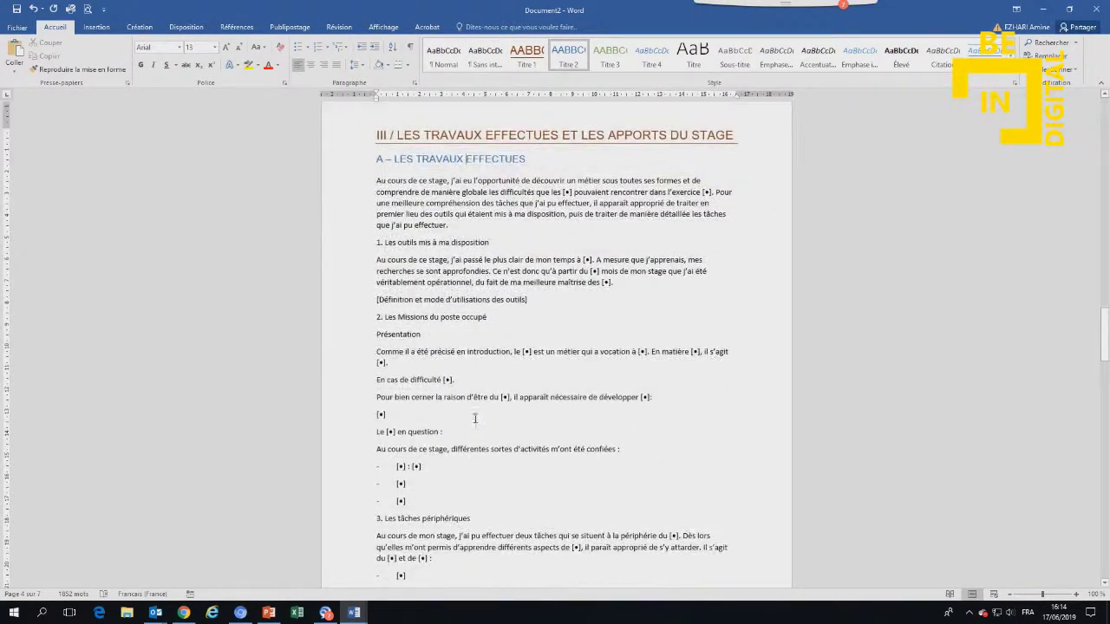
pyautogui.click(421, 242)
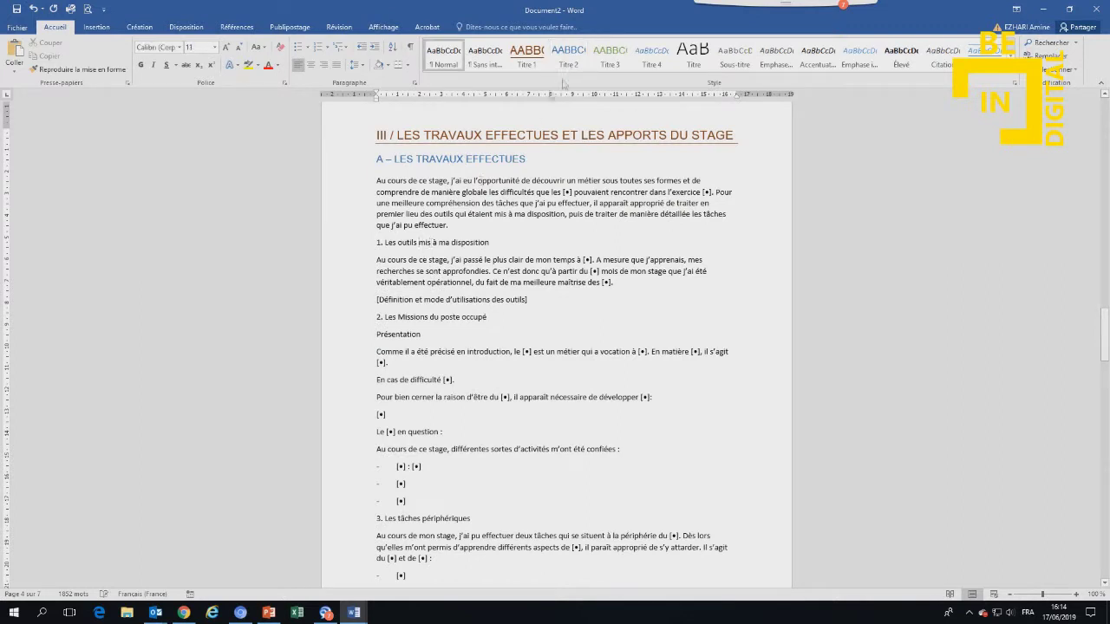
pyautogui.click(611, 56)
pyautogui.click(420, 320)
pyautogui.click(611, 56)
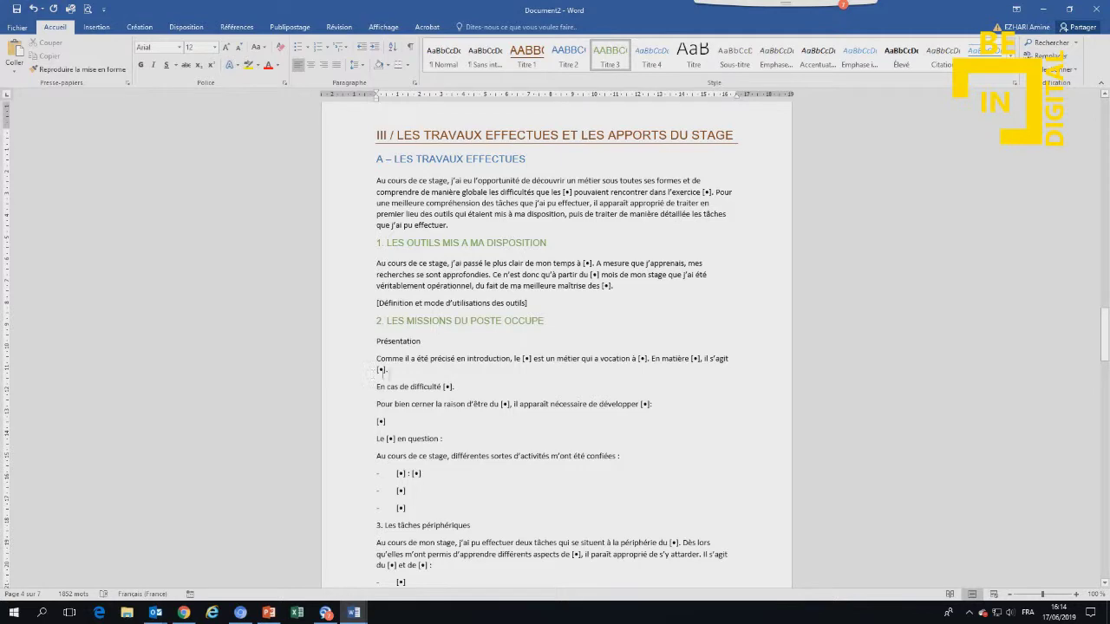
pyautogui.scroll(-3, 407, 432)
pyautogui.click(413, 414)
pyautogui.click(610, 57)
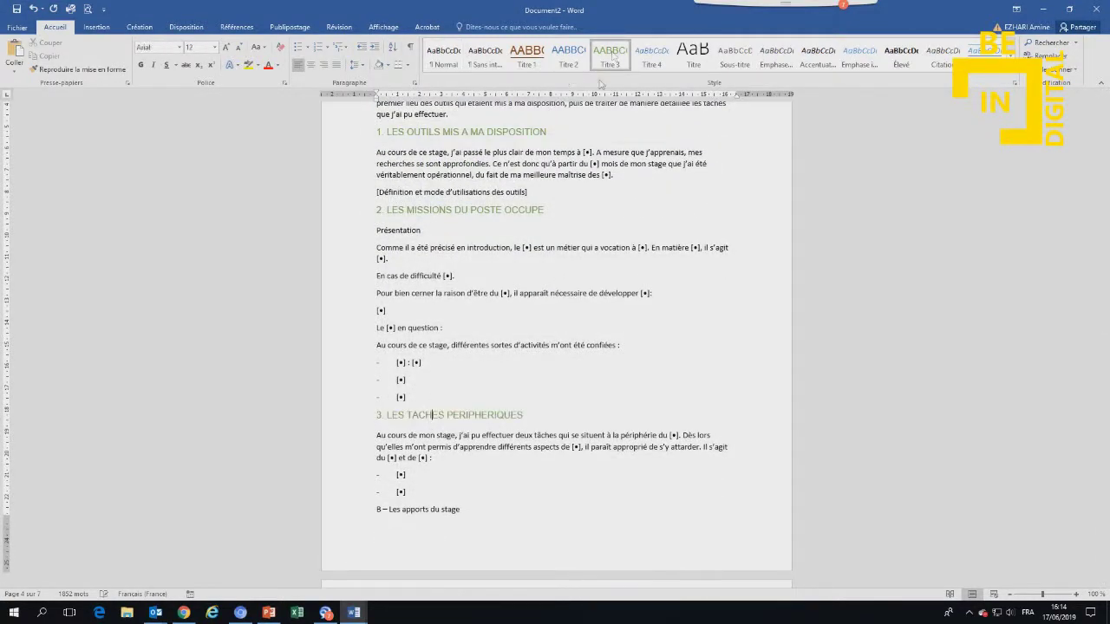
# Step: Make 'B – Les apports du stage' a level-2 heading
pyautogui.scroll(-3, 428, 474)
pyautogui.scroll(-3, 428, 474)
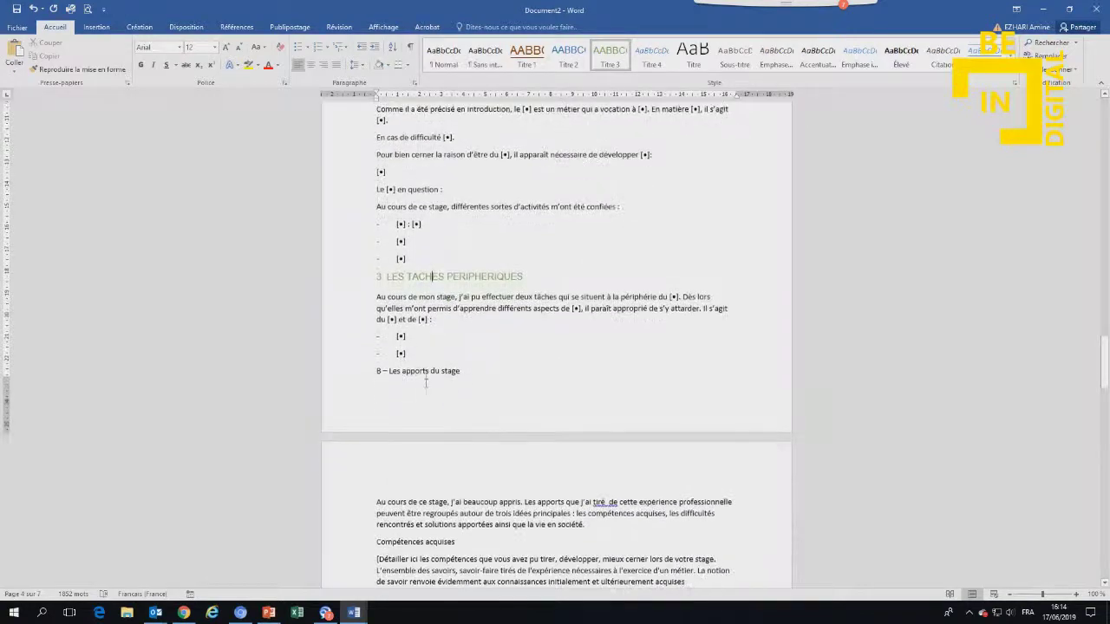
pyautogui.click(429, 370)
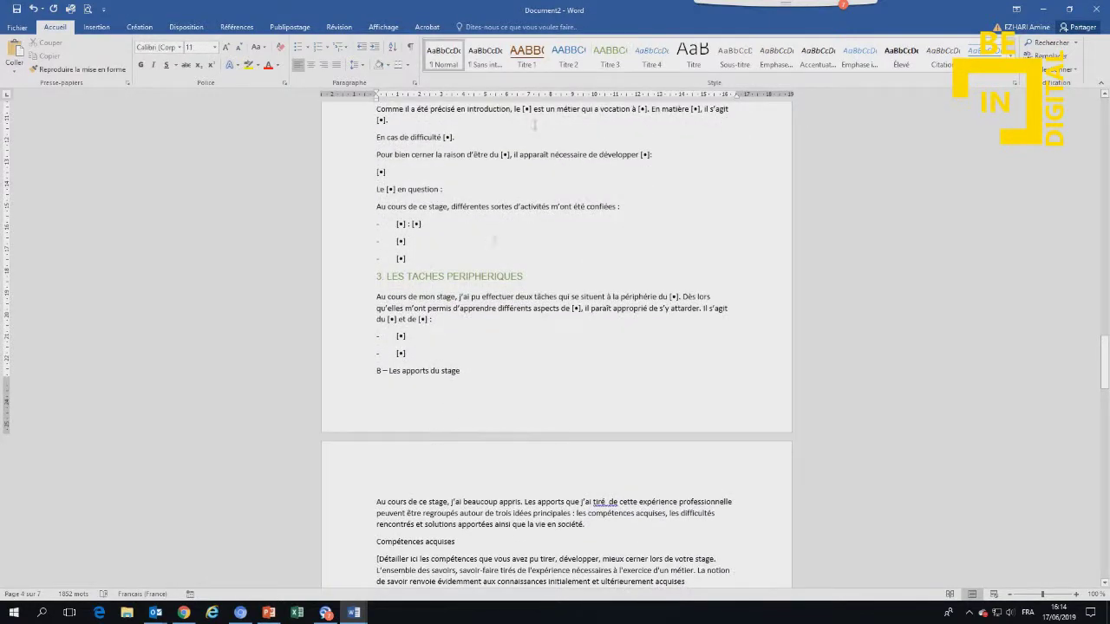
pyautogui.click(568, 56)
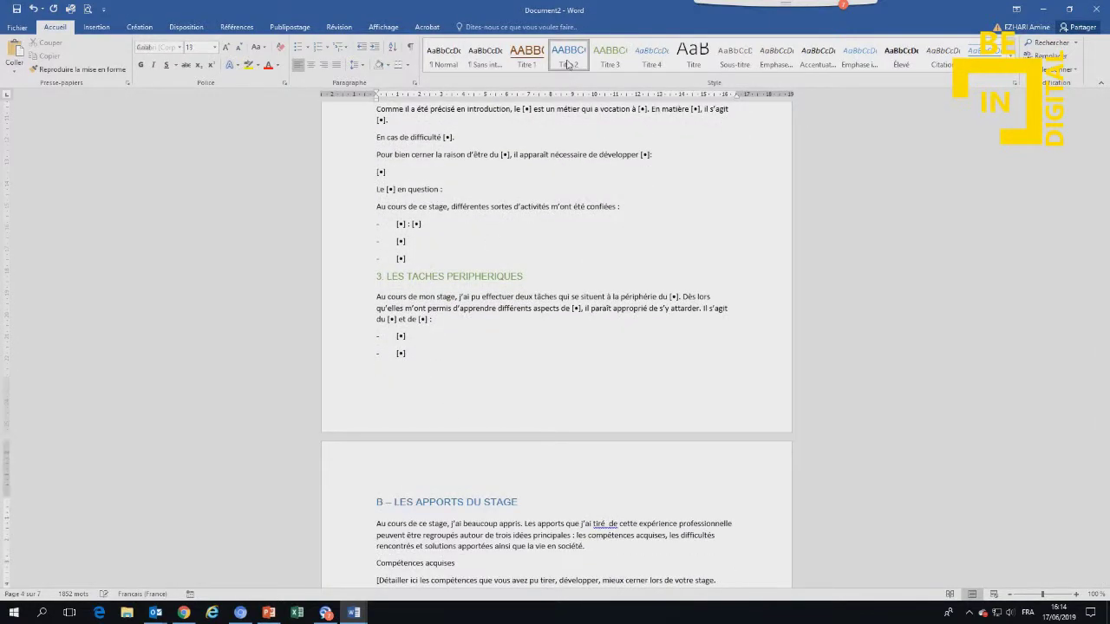
# Step: Turn the Conclusion line into a Titre 1 heading with Ctrl+Alt+1
pyautogui.scroll(-4, 388, 481)
pyautogui.scroll(-4, 388, 481)
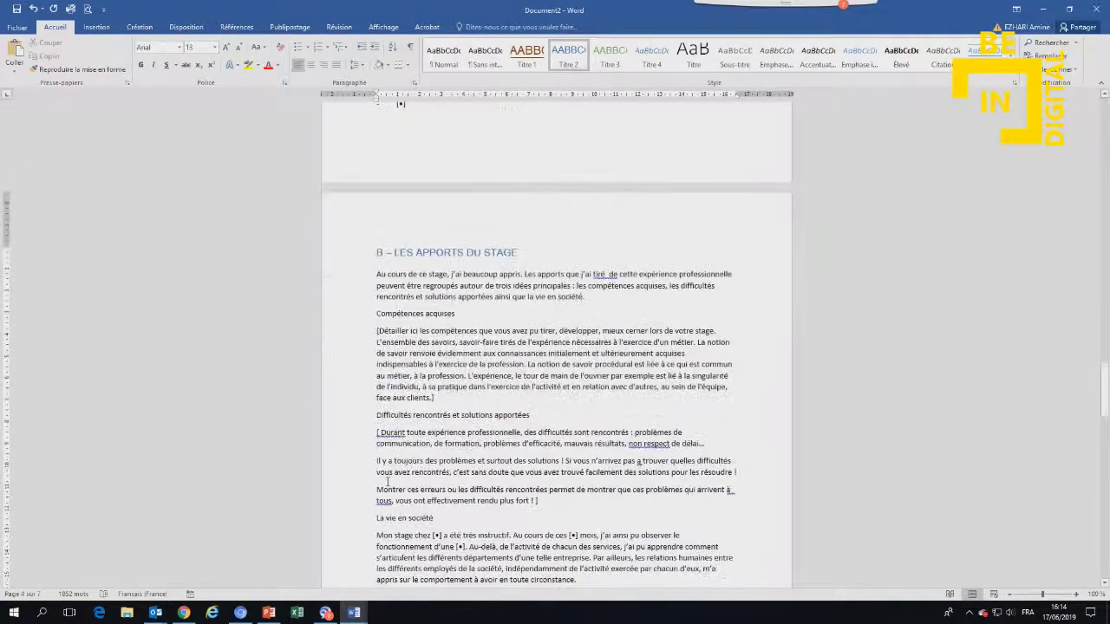
pyautogui.scroll(-1, 387, 481)
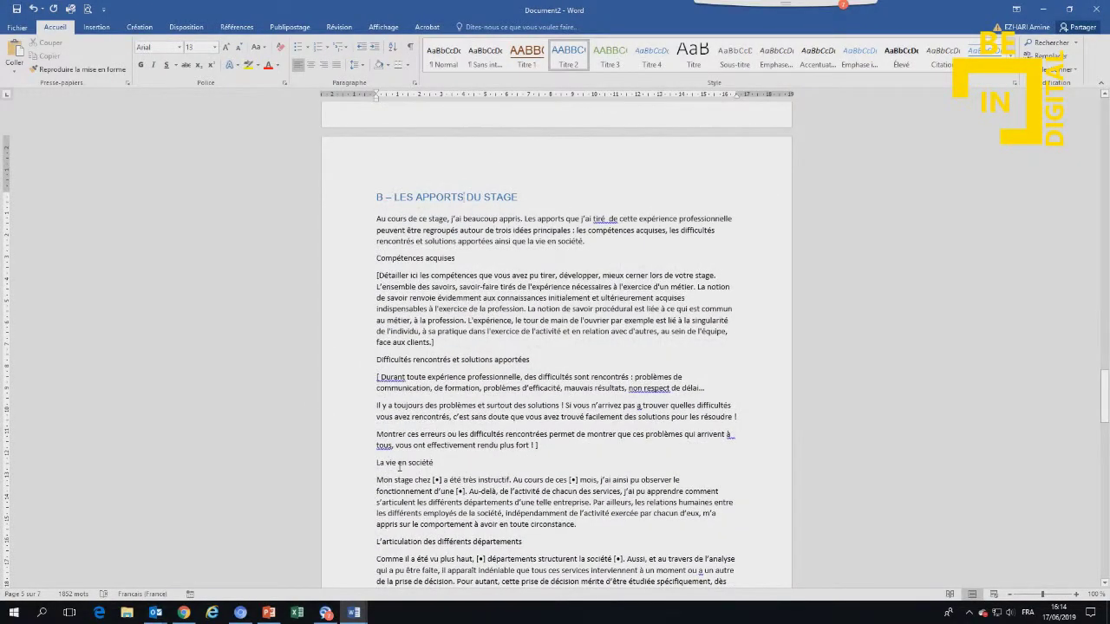
pyautogui.scroll(-3, 400, 469)
pyautogui.scroll(-5, 400, 468)
pyautogui.scroll(-5, 400, 468)
pyautogui.scroll(-4, 399, 468)
pyautogui.scroll(-3, 400, 468)
pyautogui.click(398, 392)
pyautogui.hotkey('ctrl', 'alt', '1')
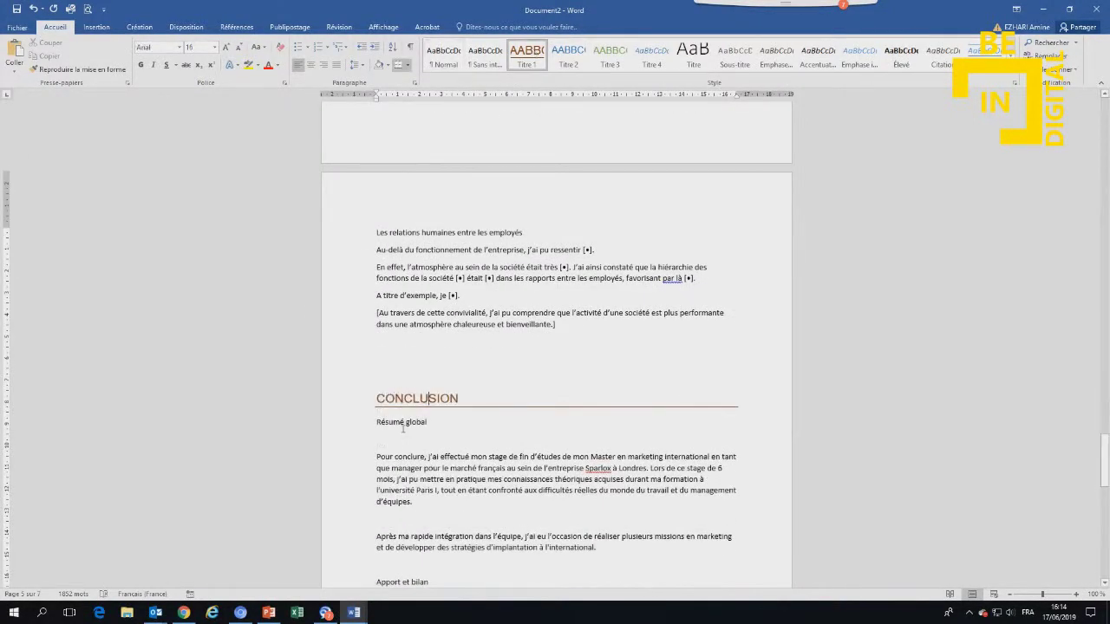
# Step: Apply Titre 1 to the Bibliographie and Annexes lines
pyautogui.scroll(-3, 402, 428)
pyautogui.scroll(-4, 402, 429)
pyautogui.scroll(-3, 402, 428)
pyautogui.scroll(-3, 403, 426)
pyautogui.click(397, 388)
pyautogui.click(524, 61)
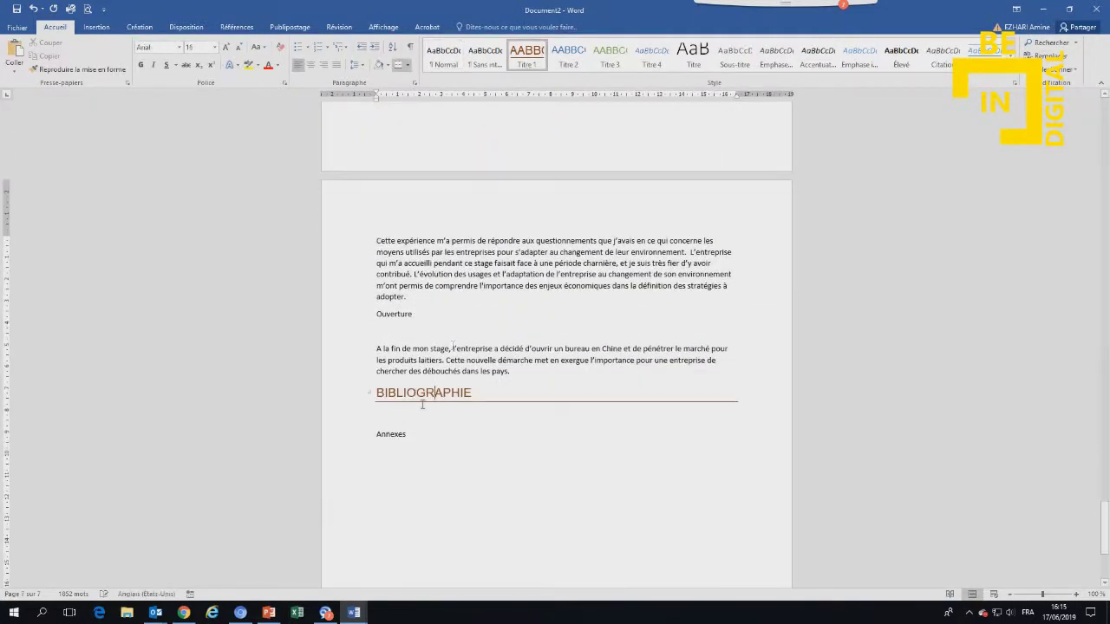
pyautogui.click(390, 436)
pyautogui.click(527, 57)
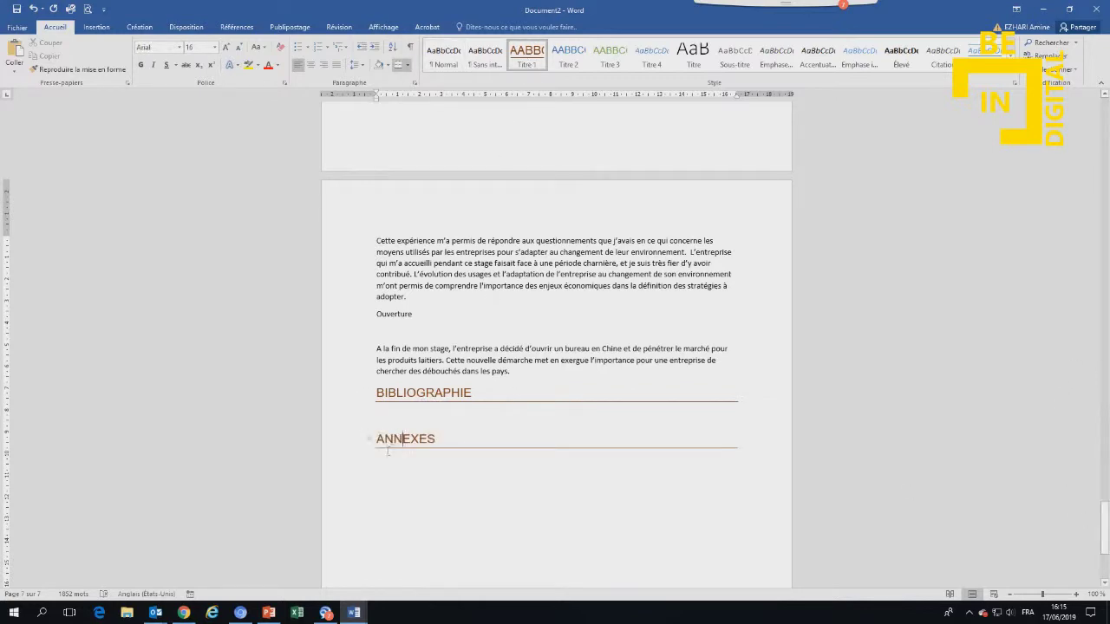
# Step: Collapse and re-expand the Conclusion section's body text to check the heading
pyautogui.scroll(3, 412, 353)
pyautogui.scroll(5, 412, 352)
pyautogui.scroll(5, 412, 353)
pyautogui.scroll(5, 412, 353)
pyautogui.scroll(-3, 393, 455)
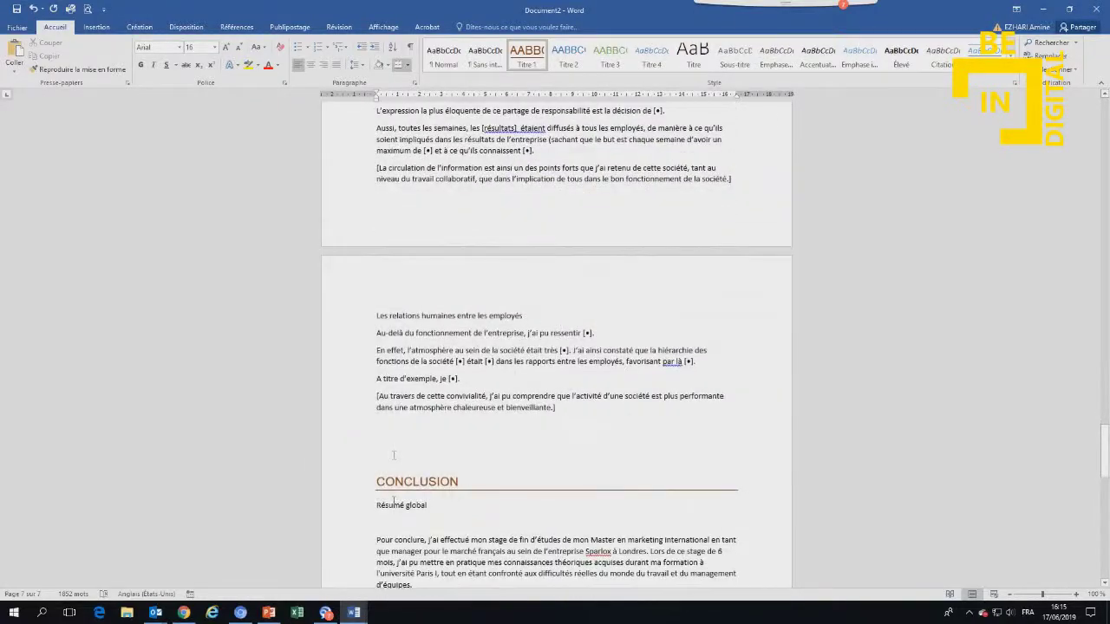
pyautogui.click(368, 483)
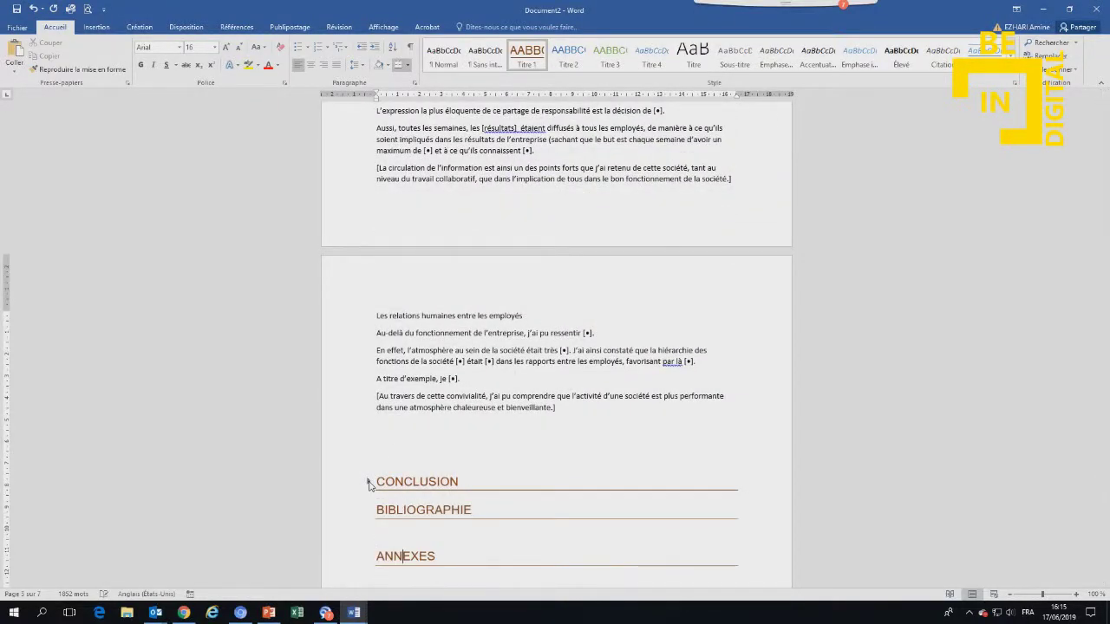
pyautogui.click(368, 483)
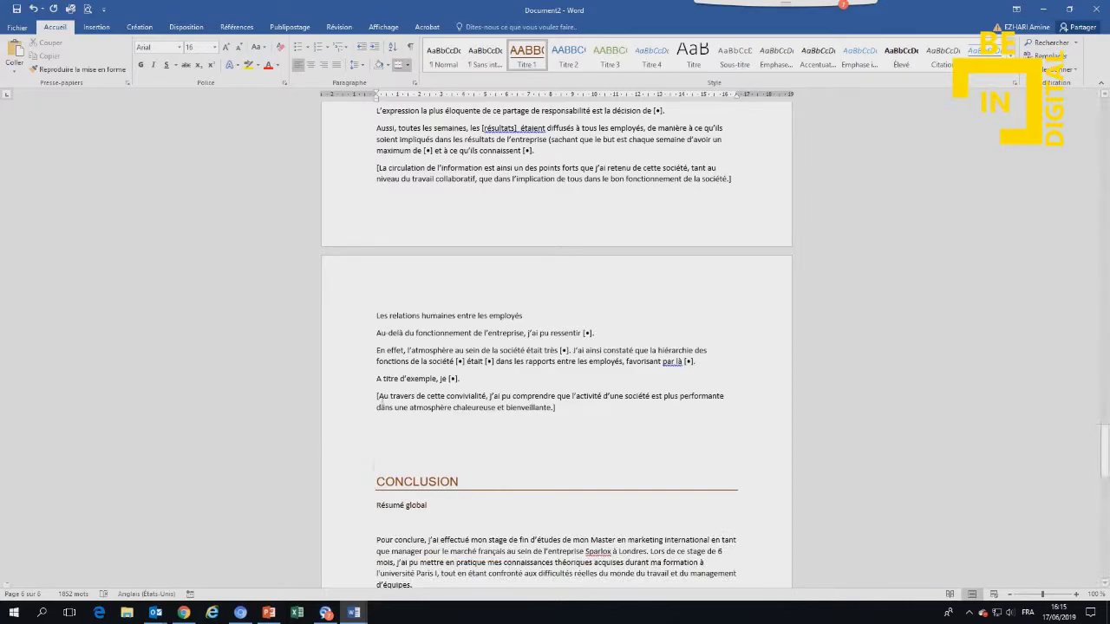
pyautogui.scroll(2, 384, 384)
pyautogui.scroll(5, 384, 382)
pyautogui.scroll(3, 384, 382)
pyautogui.scroll(3, 384, 383)
pyautogui.scroll(3, 385, 382)
pyautogui.scroll(3, 390, 382)
# Step: Insert a Page vierge before the INTRODUCTION heading
pyautogui.moveTo(1104, 282); pyautogui.dragTo(1103, 138)
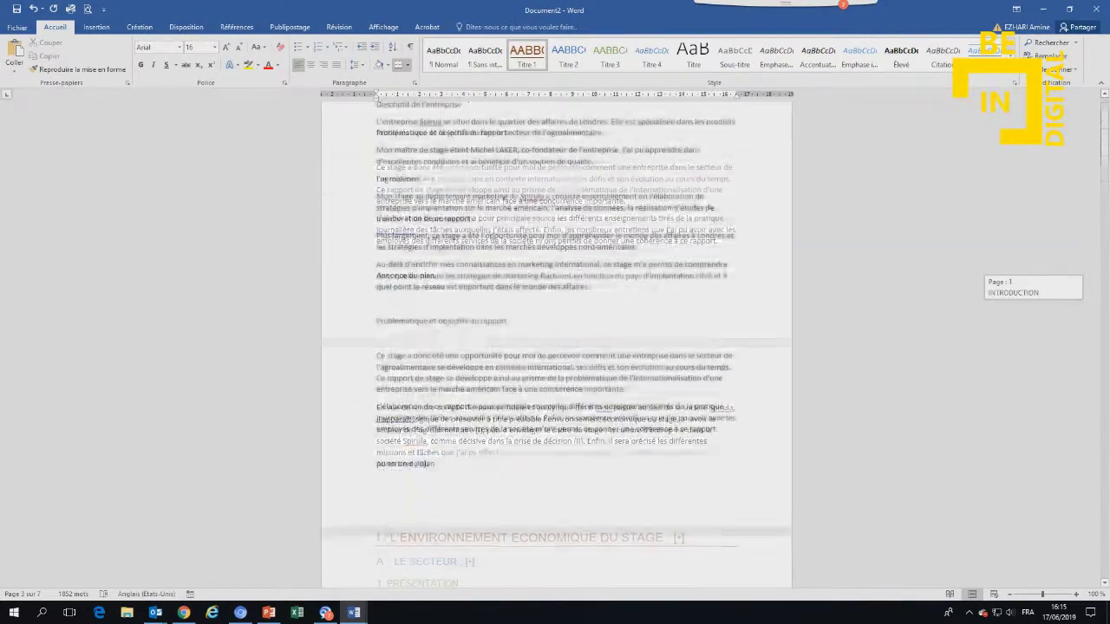
pyautogui.click(377, 177)
pyautogui.click(96, 27)
pyautogui.click(42, 66)
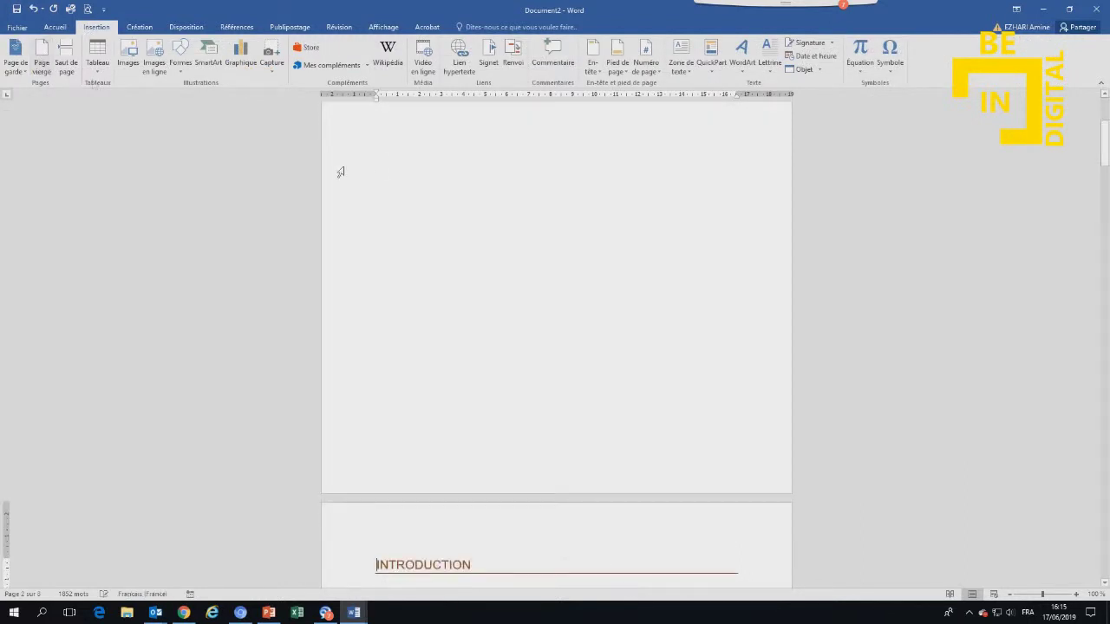
pyautogui.scroll(1, 509, 181)
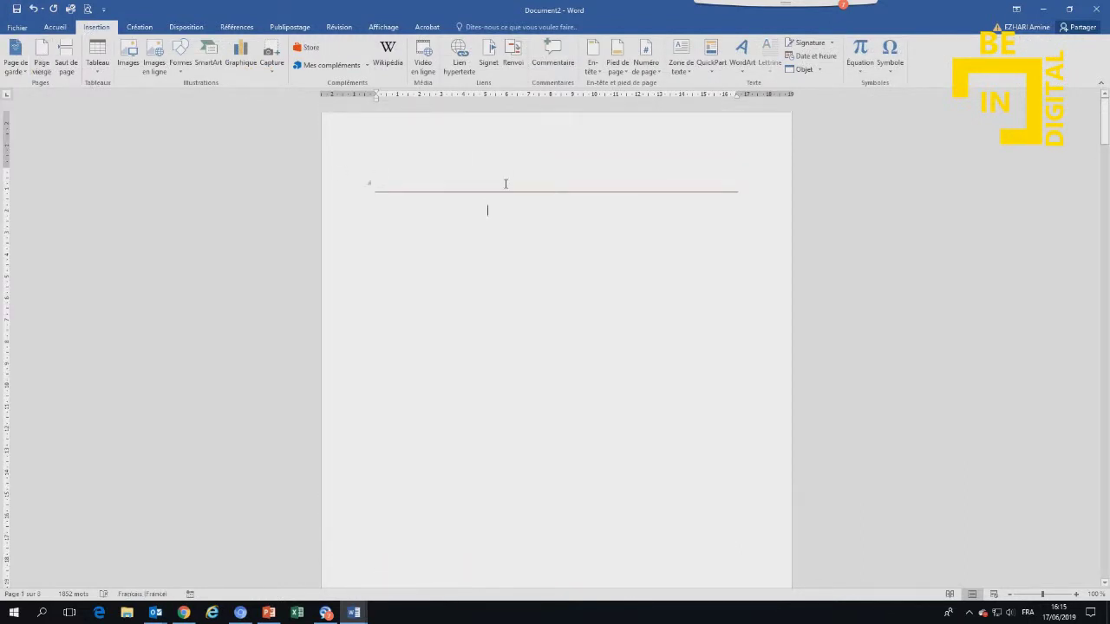
pyautogui.scroll(-3, 413, 210)
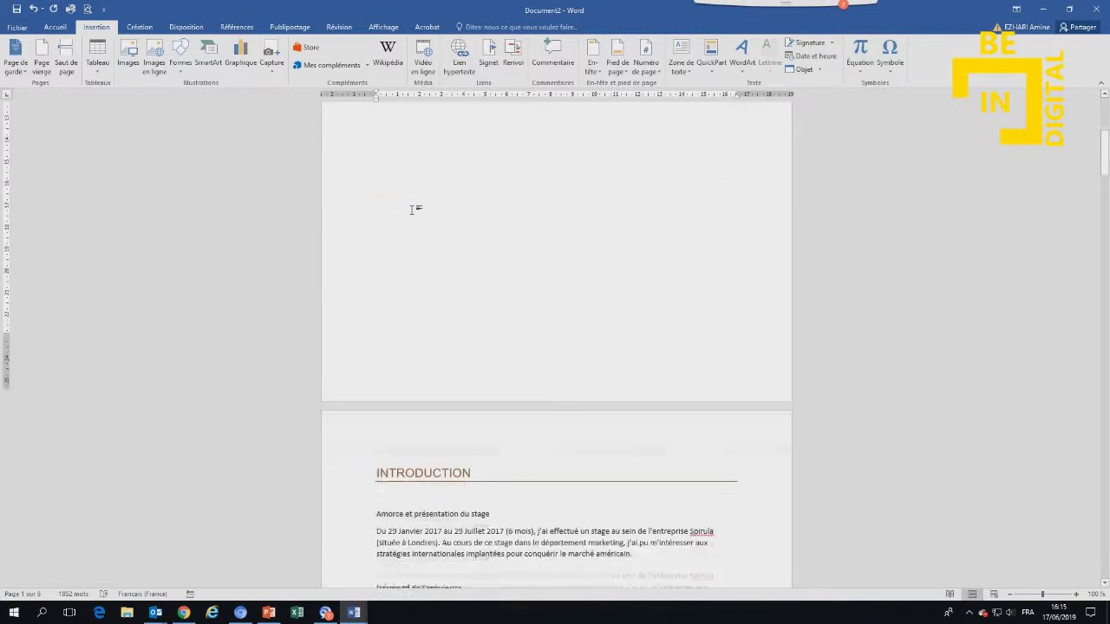
pyautogui.scroll(2, 413, 210)
pyautogui.scroll(2, 412, 210)
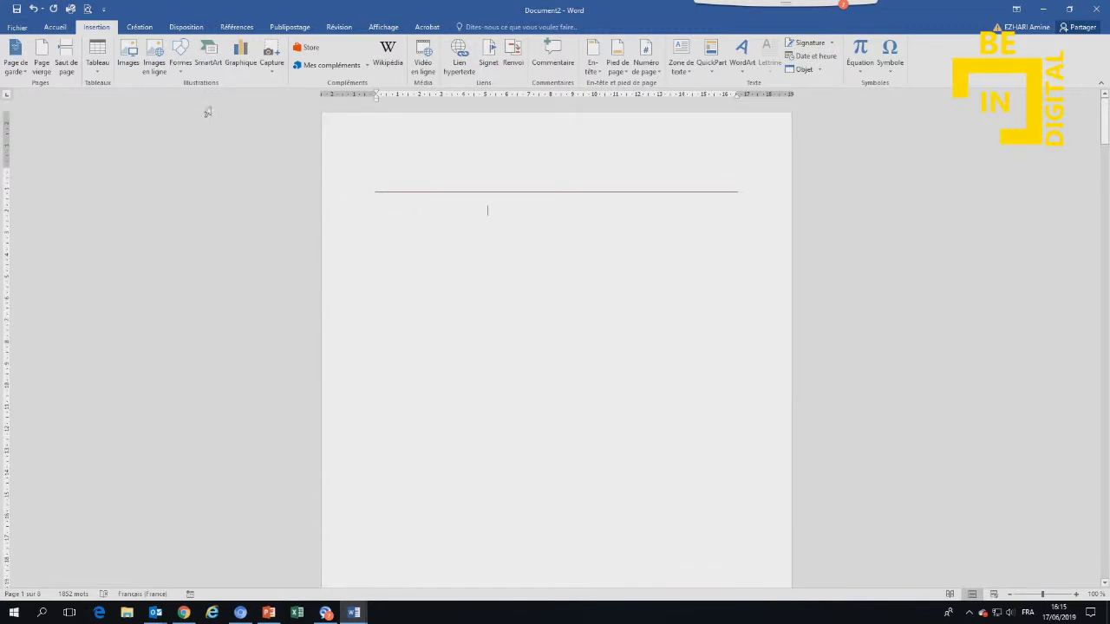
pyautogui.click(235, 27)
# Step: Insert a custom table of contents showing 3 heading levels with page numbers
pyautogui.click(26, 63)
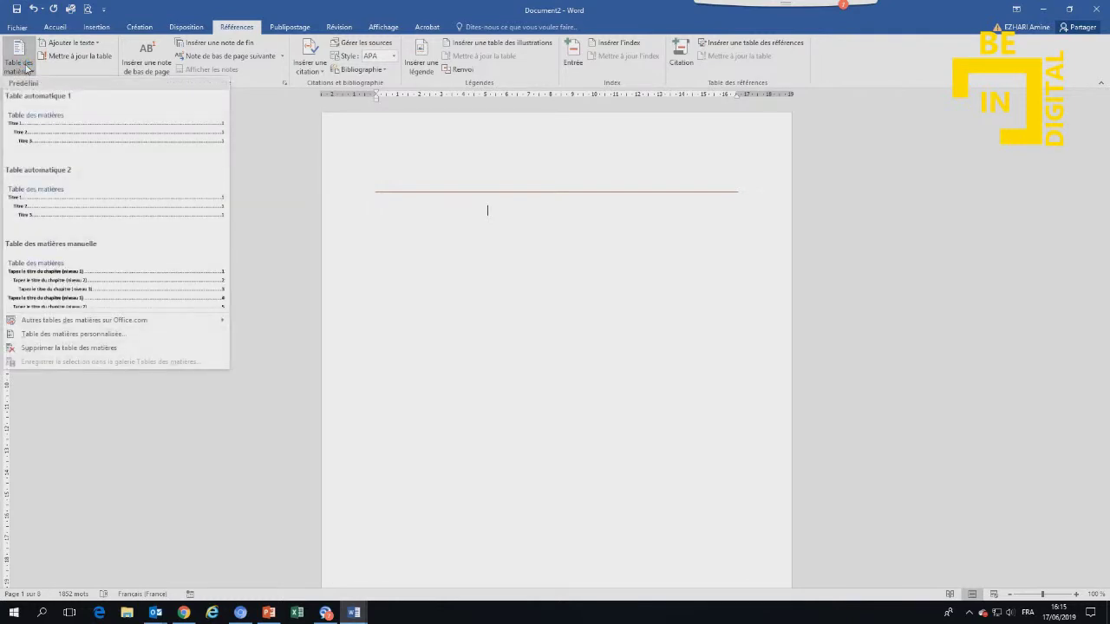
pyautogui.click(60, 334)
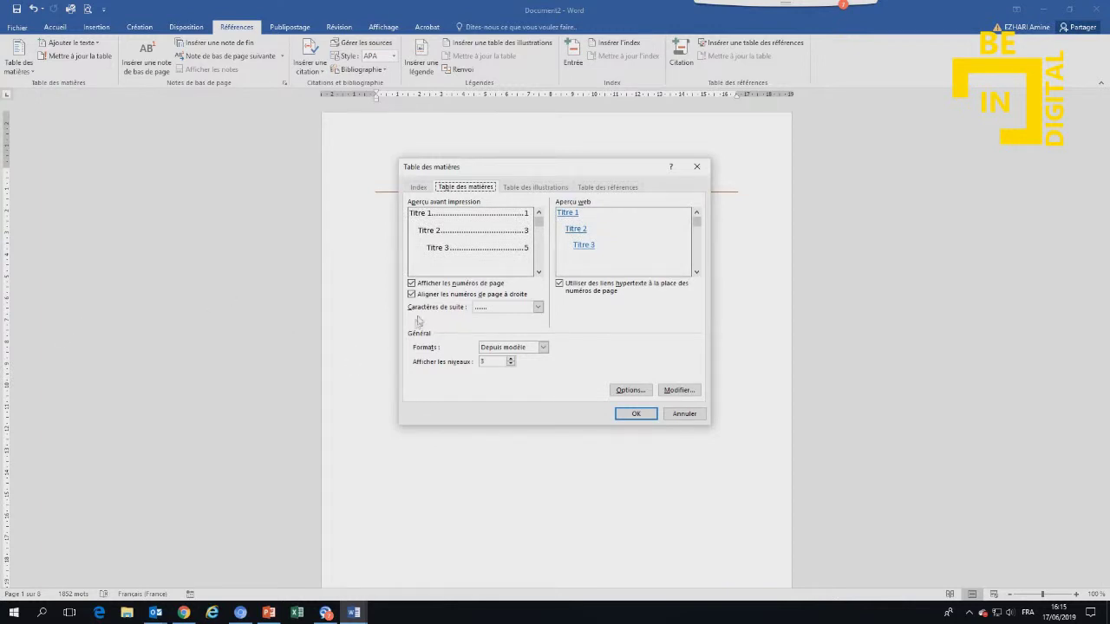
pyautogui.click(511, 364)
pyautogui.click(510, 358)
pyautogui.click(631, 390)
pyautogui.click(637, 372)
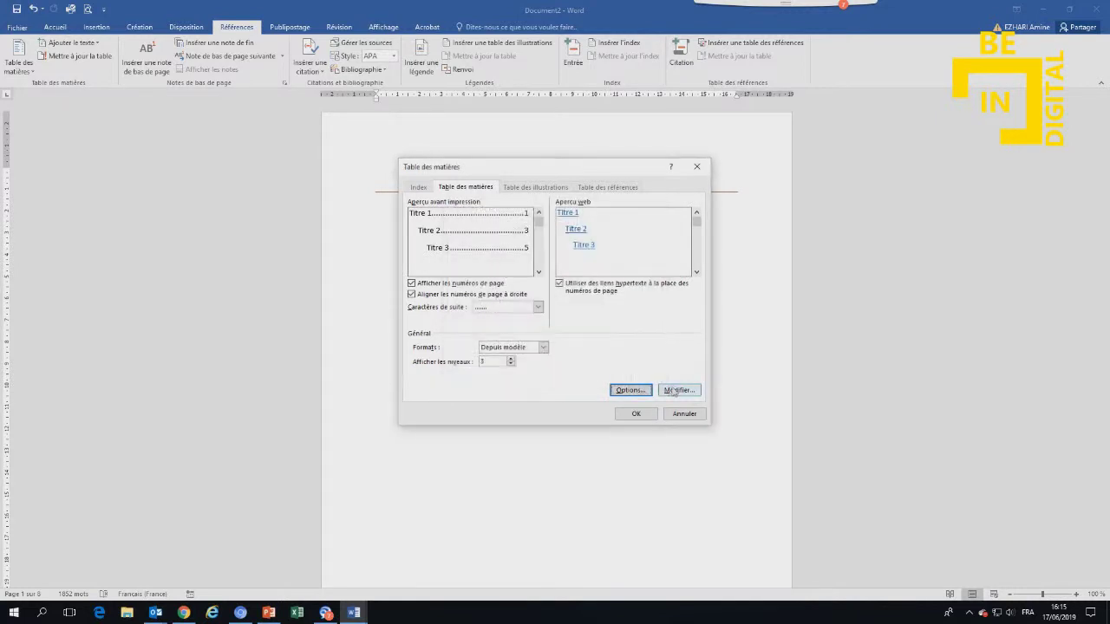
pyautogui.click(675, 390)
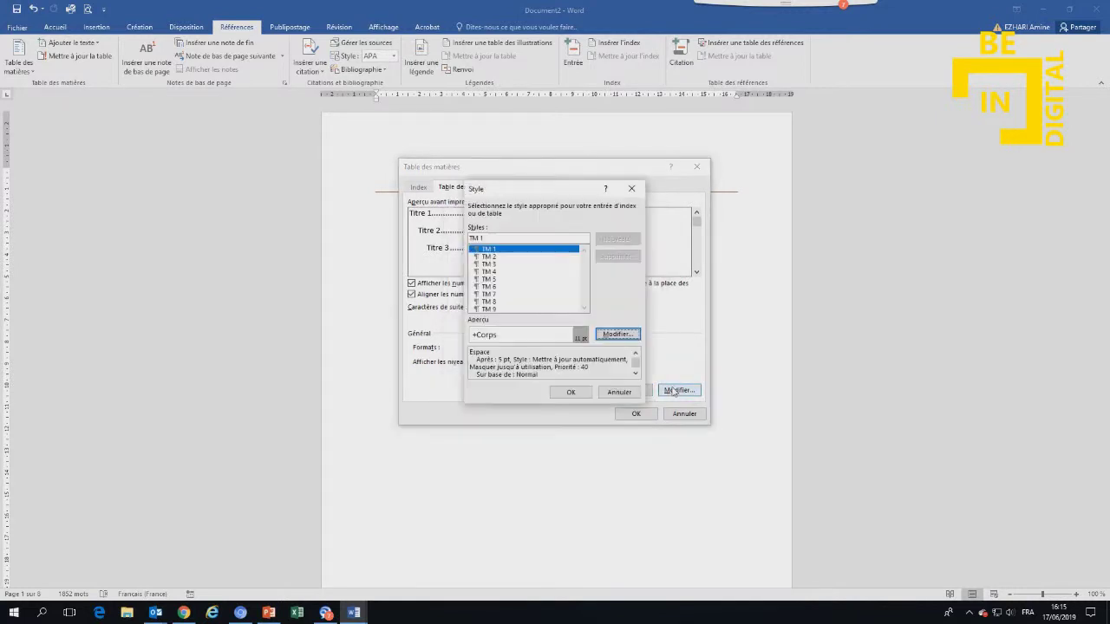
pyautogui.click(619, 392)
pyautogui.click(636, 414)
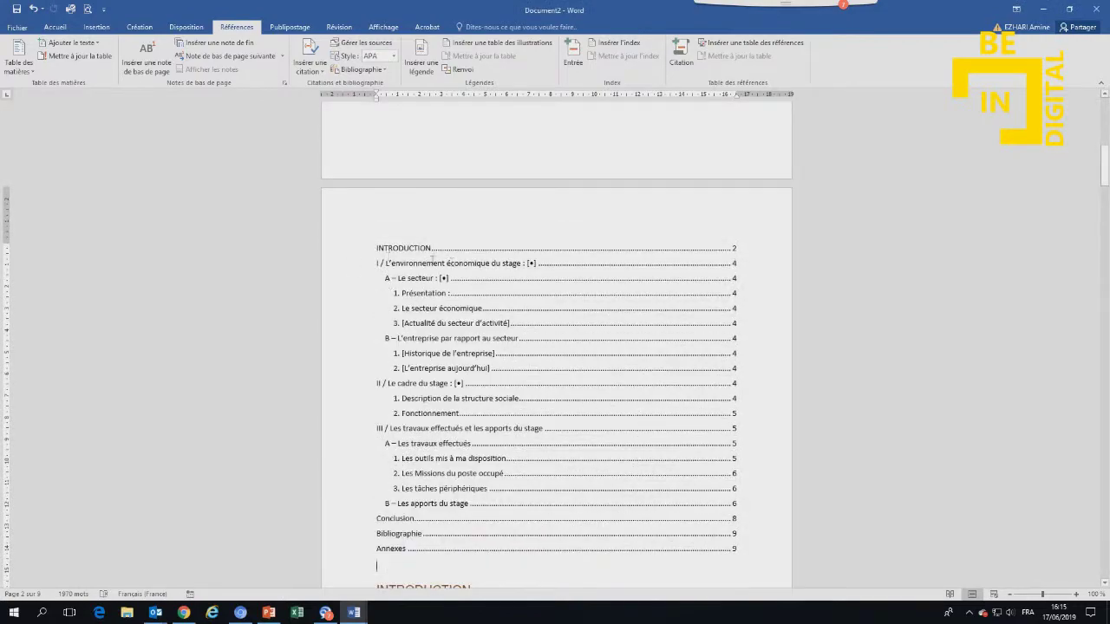
# Step: Push INTRODUCTION onto its own page and set the table of contents text to Arial 14
pyautogui.scroll(-5, 432, 256)
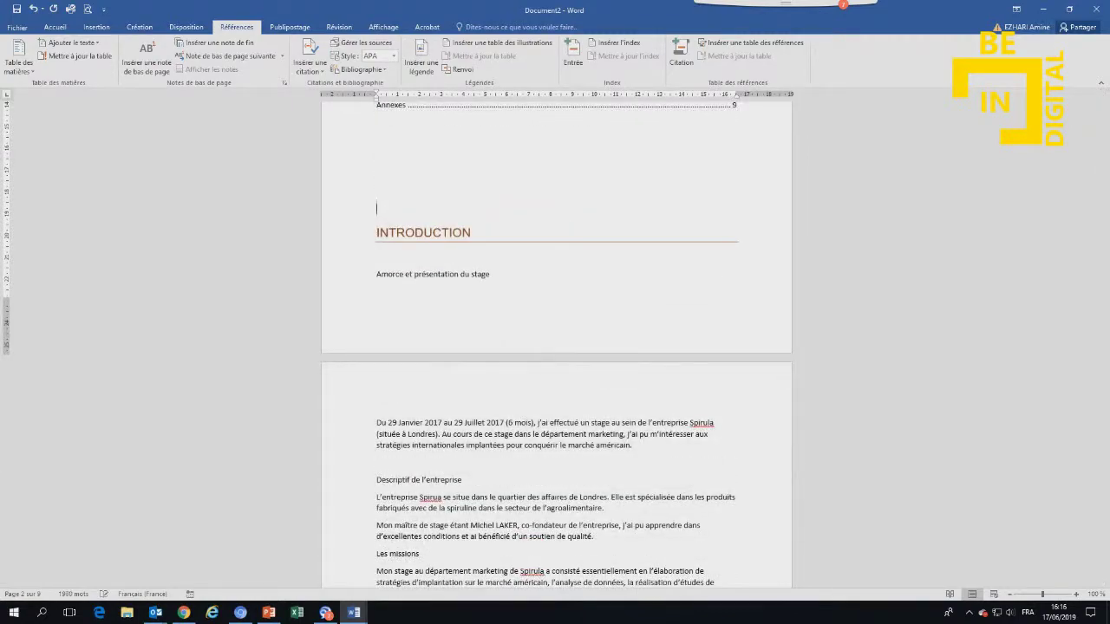
pyautogui.press('Return')
pyautogui.press('Return')
pyautogui.scroll(10, 400, 347)
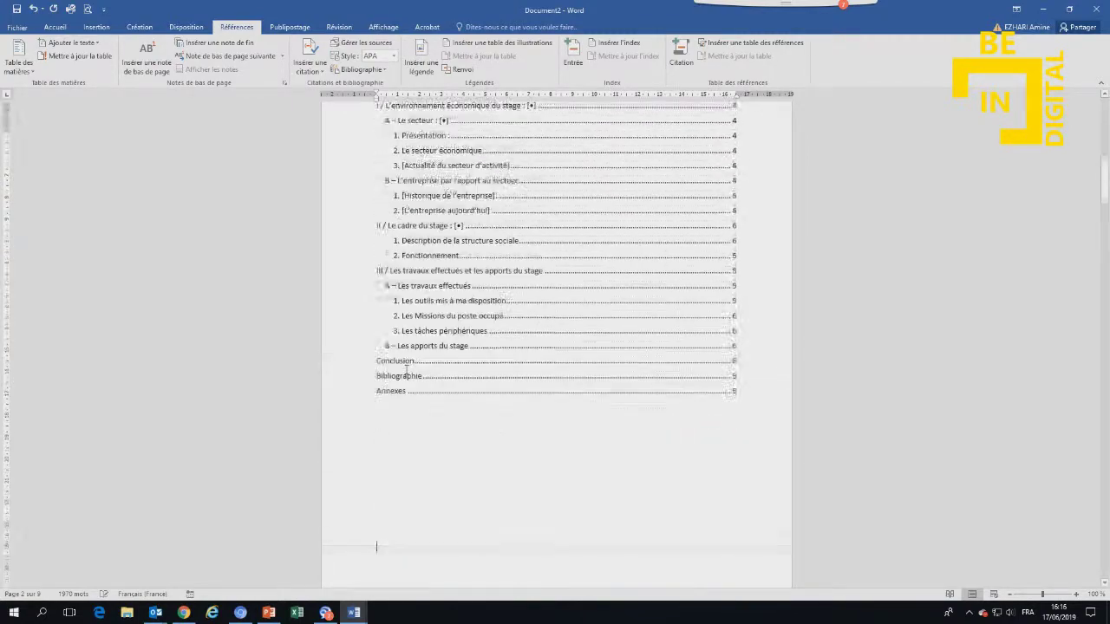
pyautogui.click(420, 221)
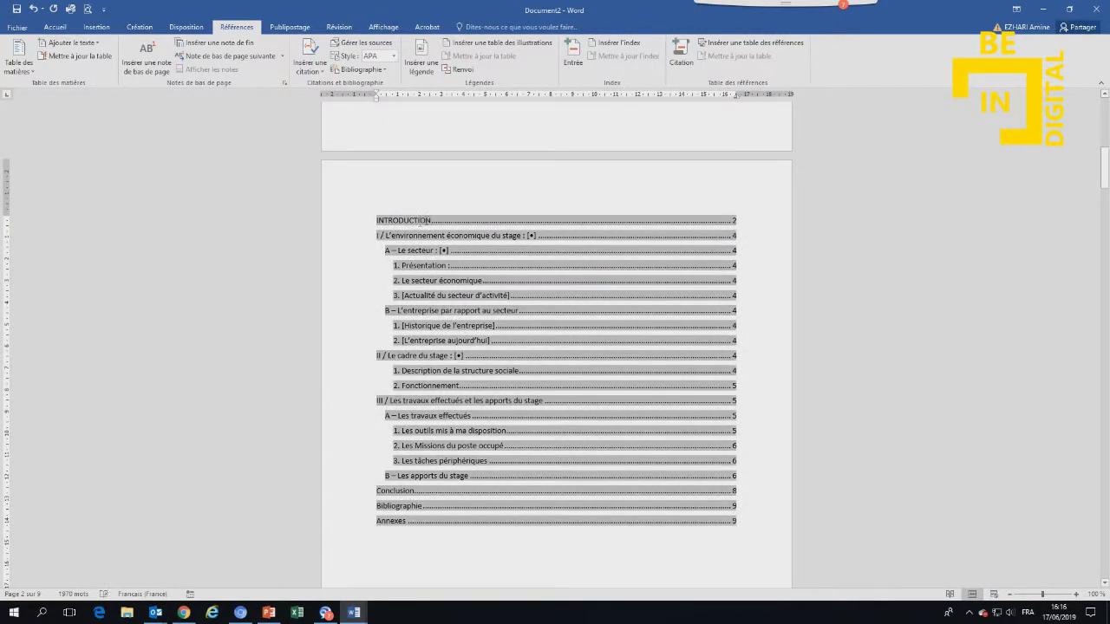
pyautogui.click(55, 26)
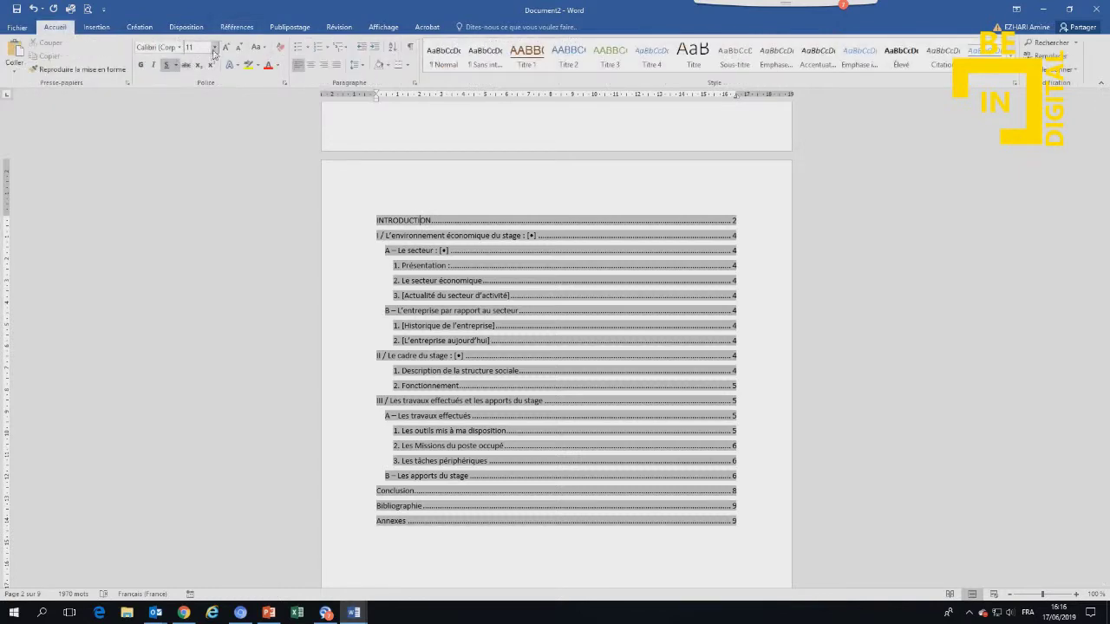
pyautogui.click(215, 48)
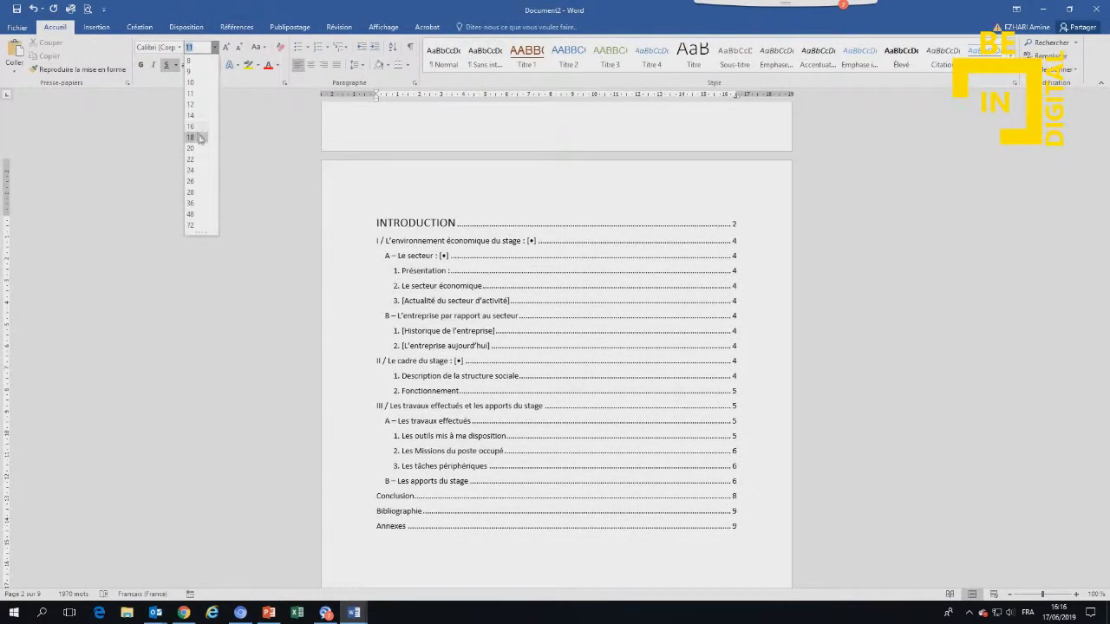
pyautogui.click(407, 220)
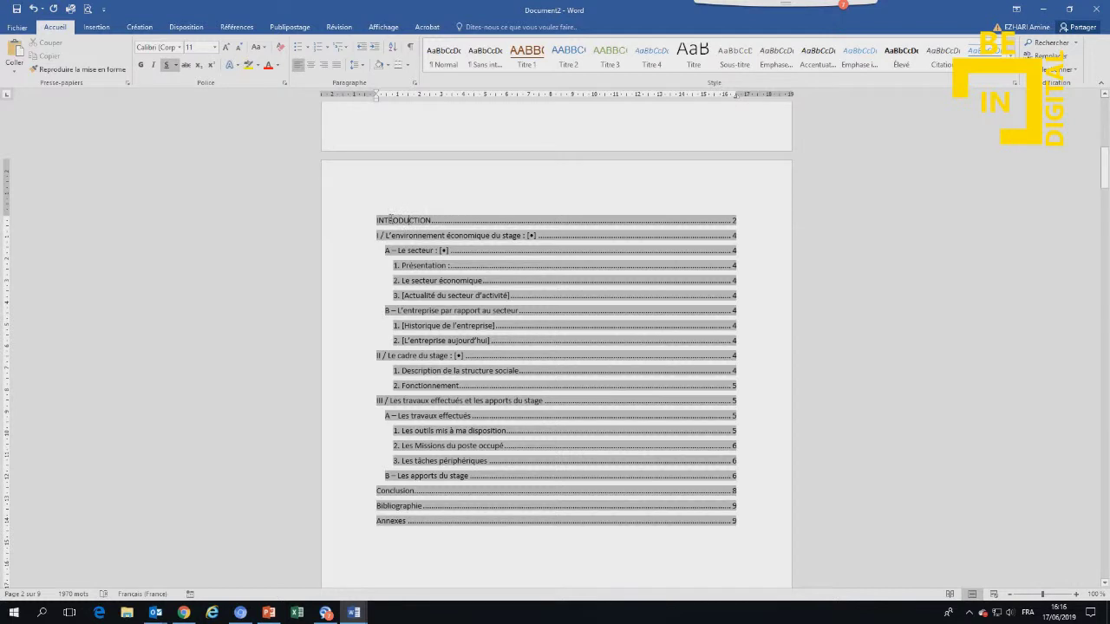
pyautogui.moveTo(377, 220); pyautogui.dragTo(735, 521)
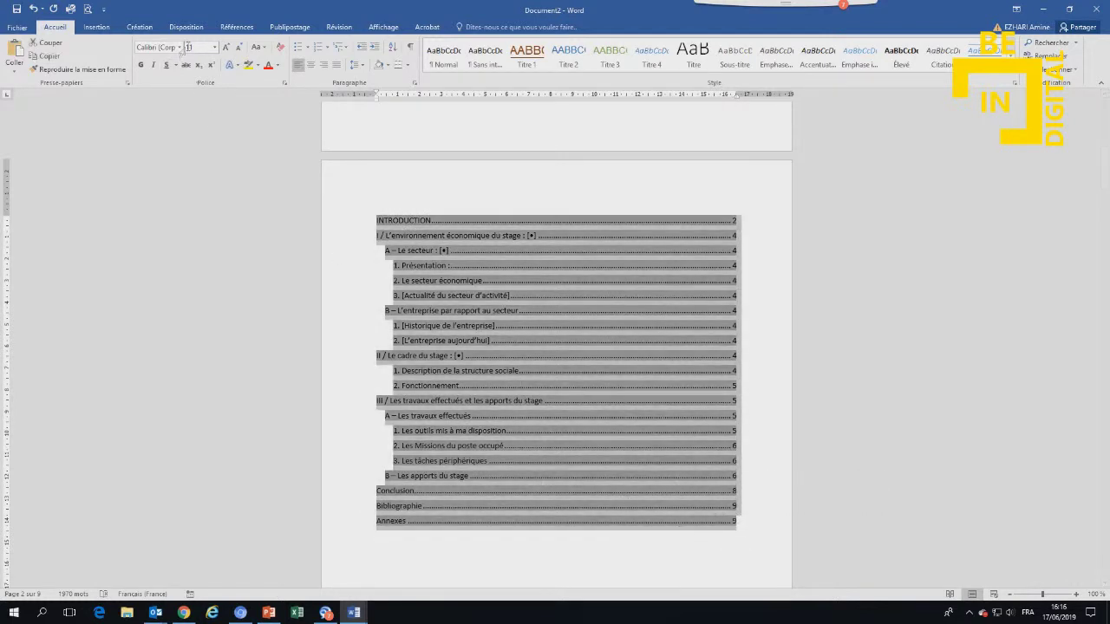
pyautogui.click(214, 48)
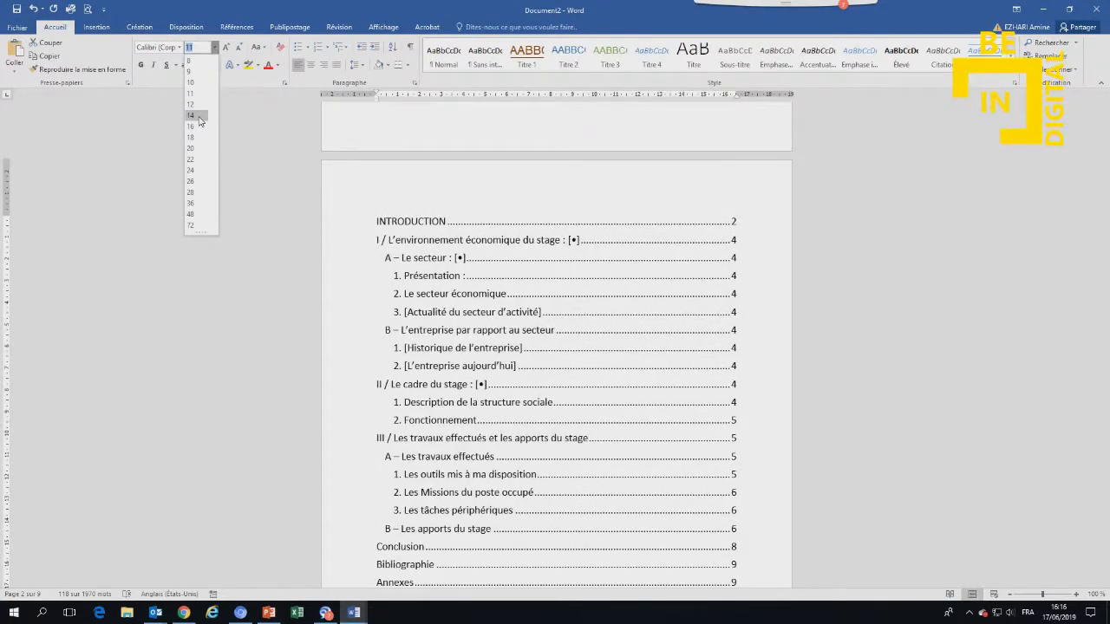
pyautogui.click(198, 121)
pyautogui.click(179, 46)
pyautogui.click(164, 117)
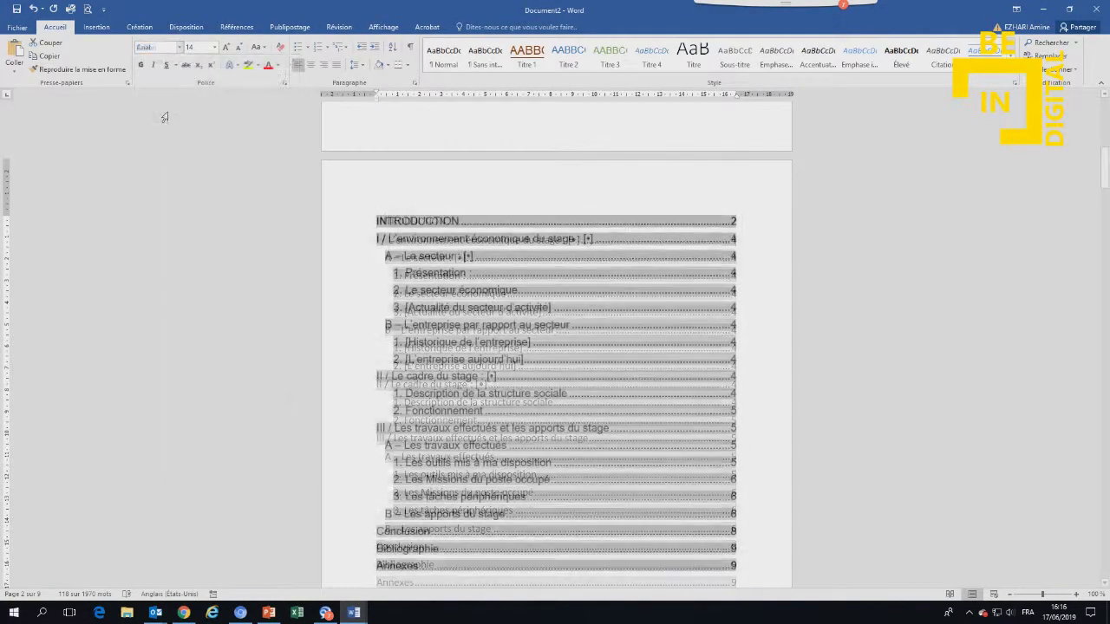
# Step: Click inside the table of contents, then on the empty line below it
pyautogui.scroll(-5, 528, 303)
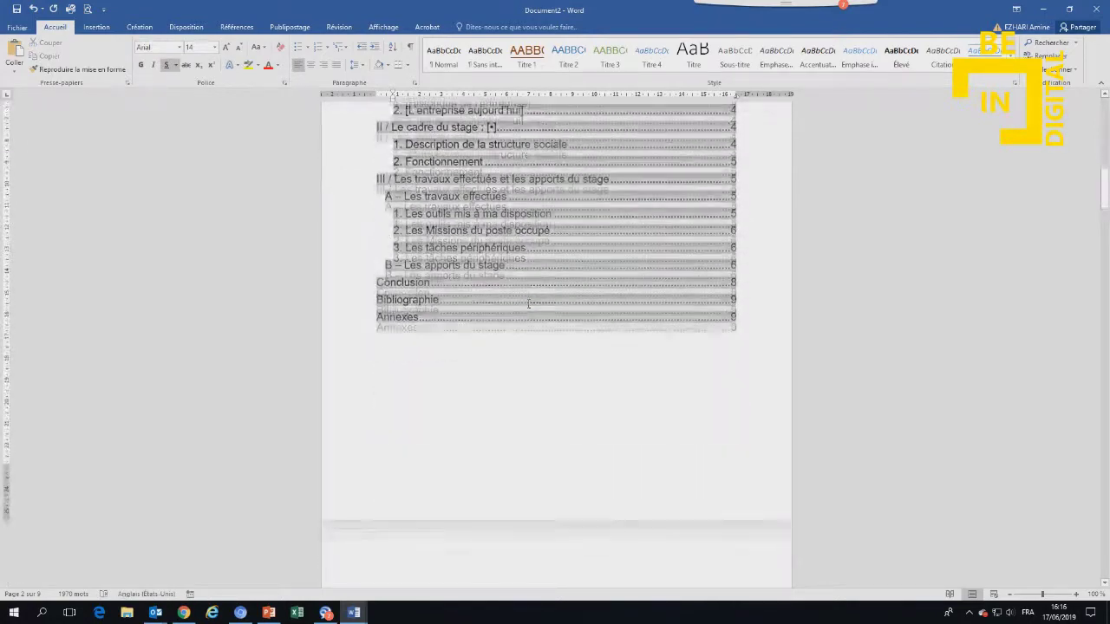
pyautogui.scroll(2, 462, 351)
pyautogui.scroll(-5, 461, 351)
pyautogui.click(402, 342)
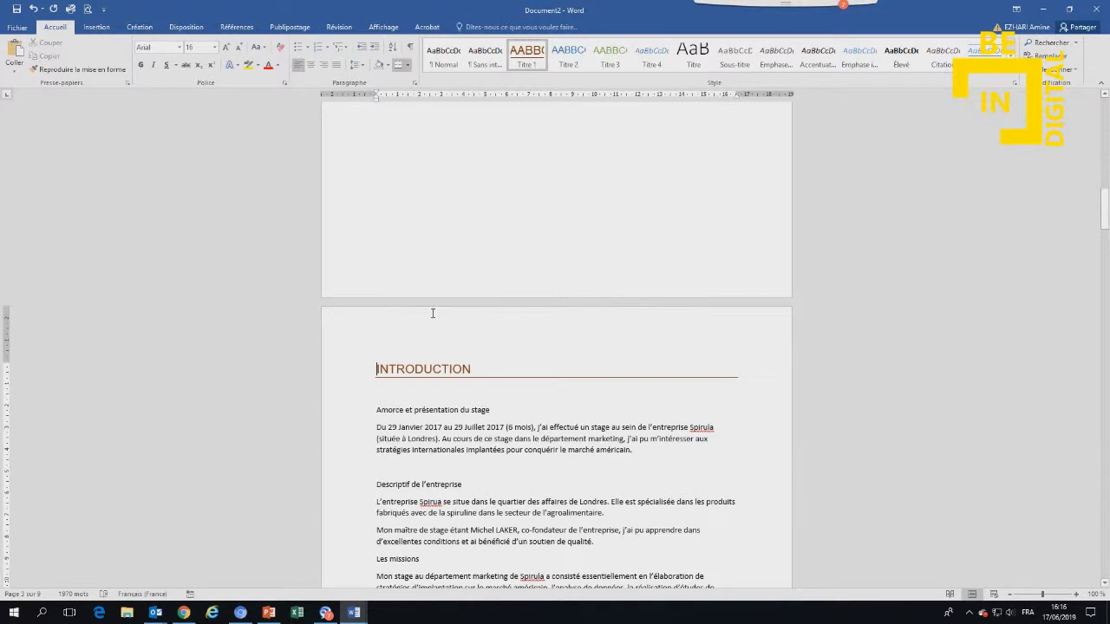
pyautogui.scroll(5, 433, 313)
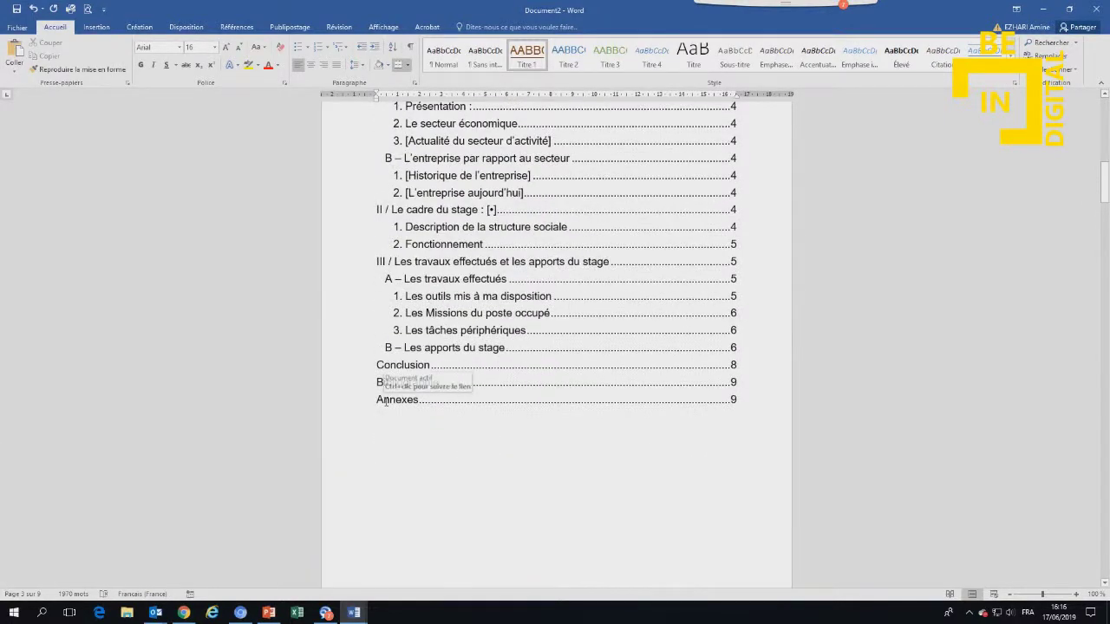
pyautogui.click(390, 399)
pyautogui.click(426, 451)
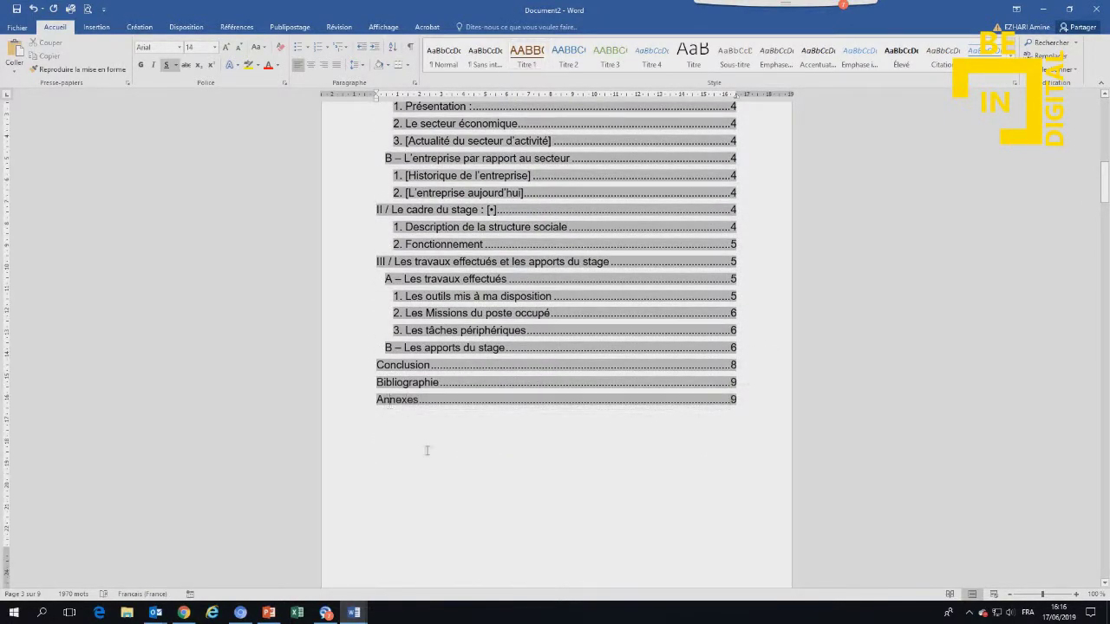
pyautogui.scroll(-5, 425, 460)
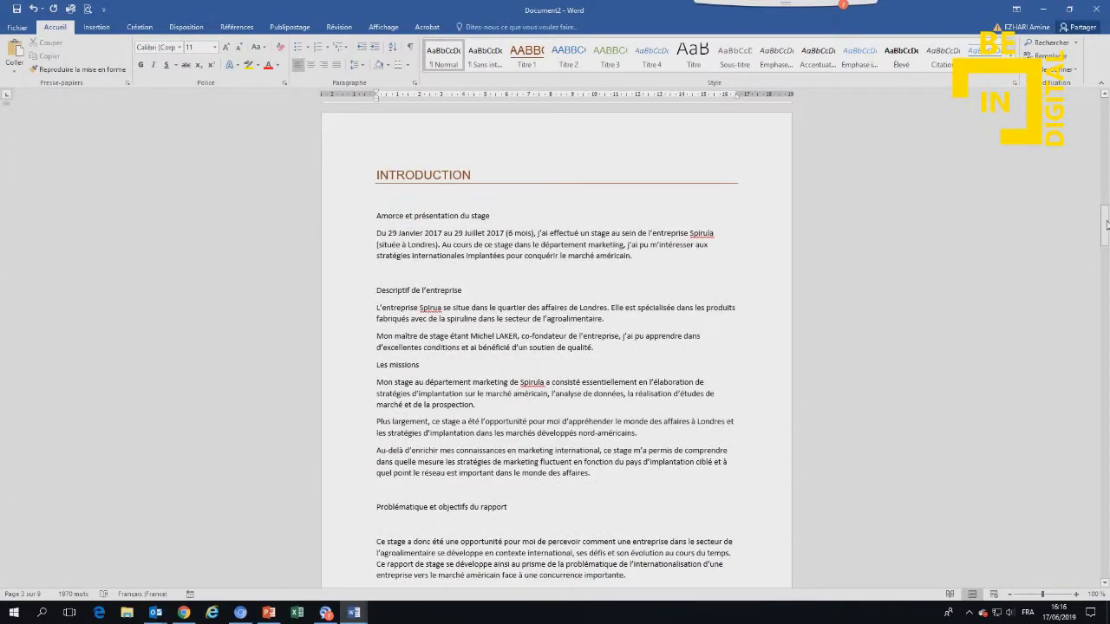
# Step: Select and delete the ANNEXES heading line below BIBLIOGRAPHIE at the report's end
pyautogui.moveTo(1106, 225); pyautogui.dragTo(1104, 524)
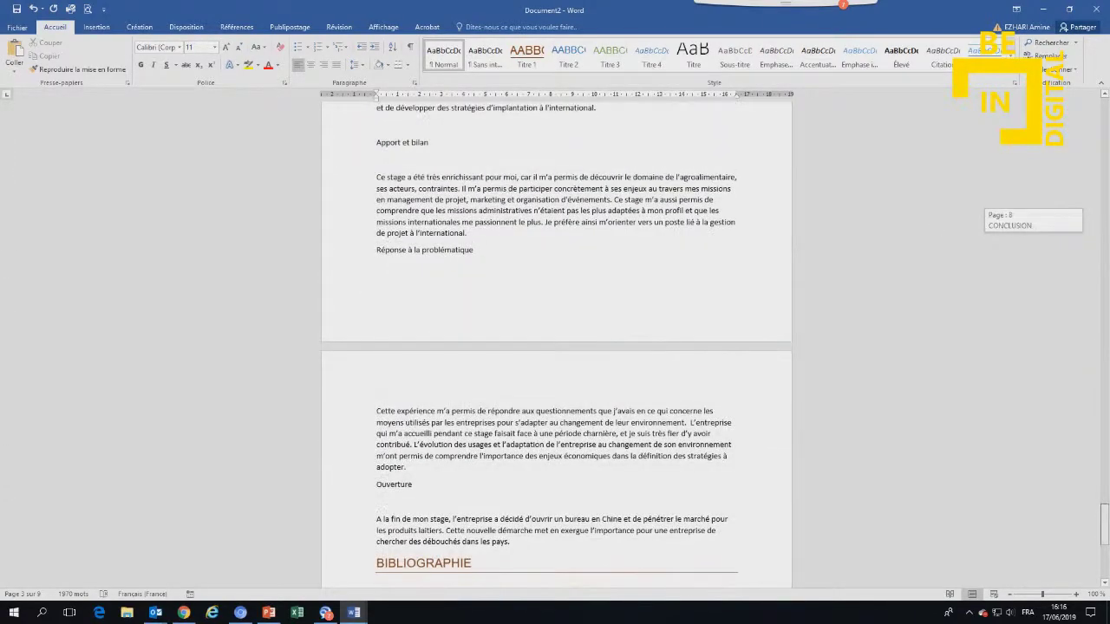
pyautogui.scroll(-6, 618, 426)
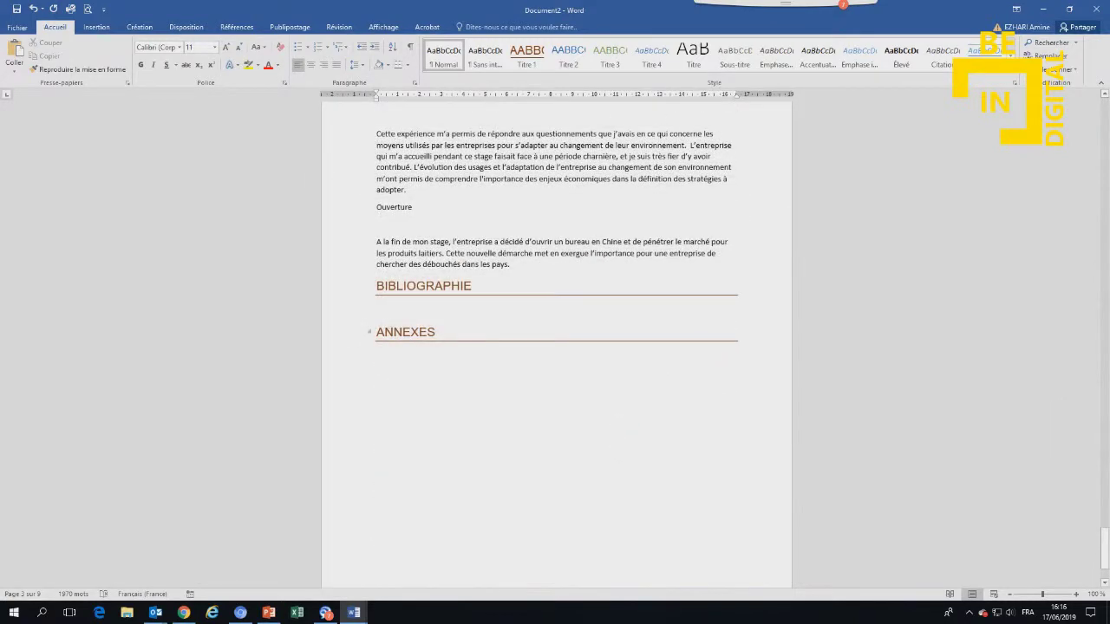
pyautogui.click(381, 331)
pyautogui.tripleClick(397, 329)
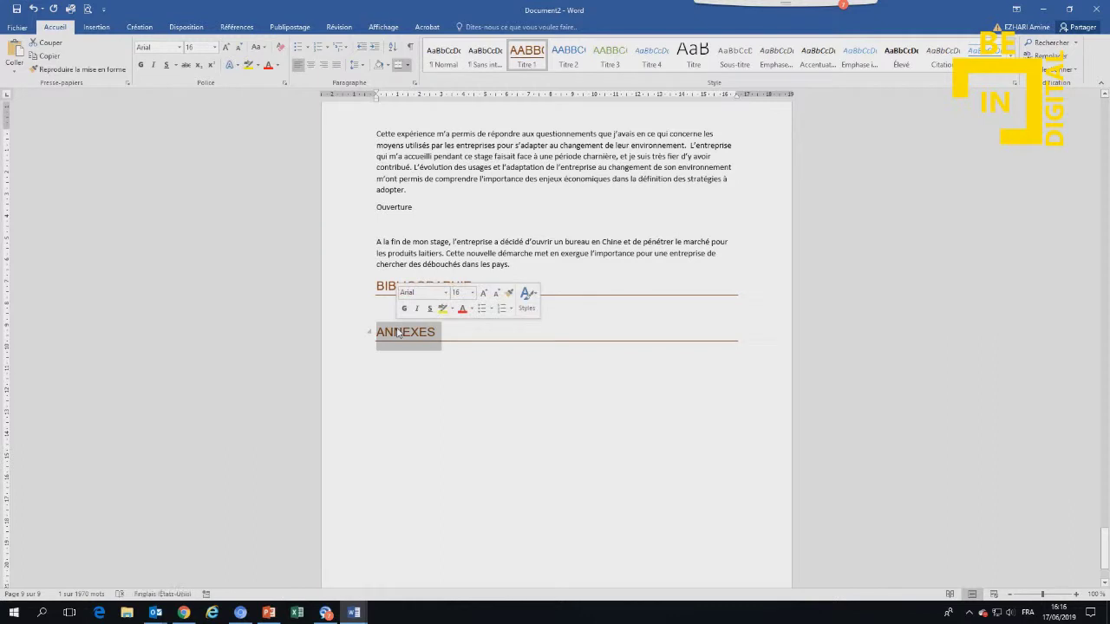
pyautogui.press('Delete')
pyautogui.click(383, 310)
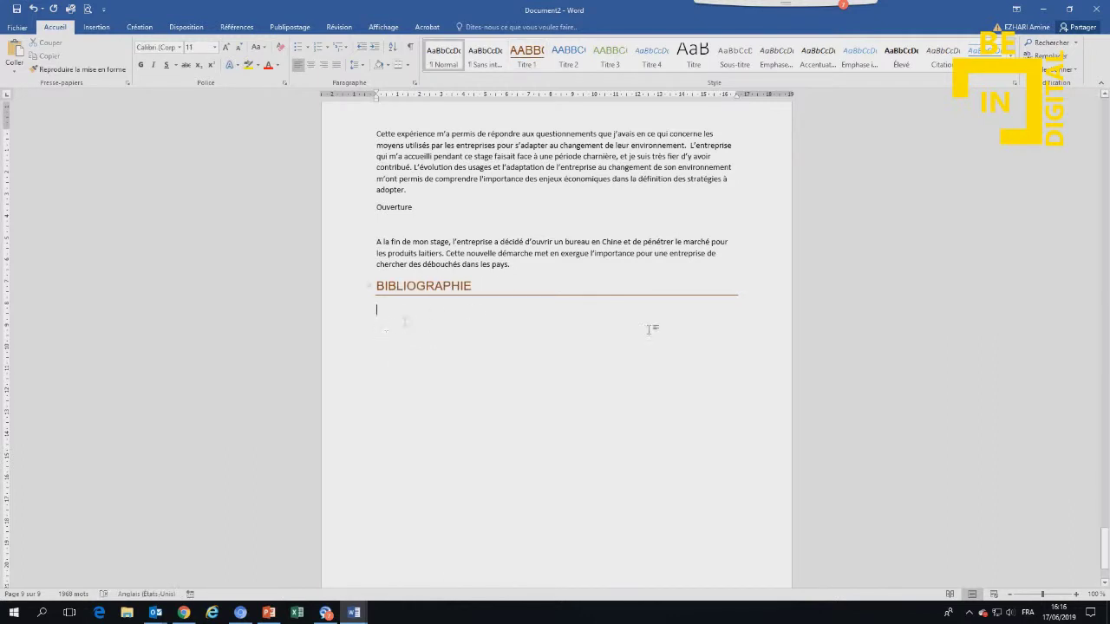
pyautogui.moveTo(1103, 550); pyautogui.dragTo(1101, 98)
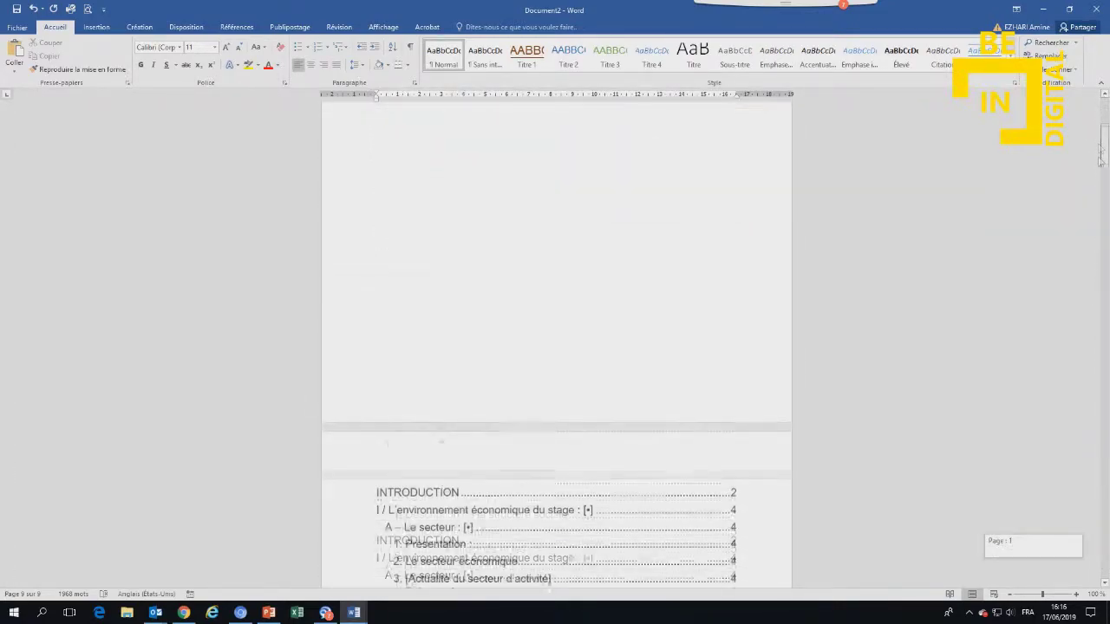
# Step: Update the table with Mettre à jour la table, then open Table des matières personnalisée
pyautogui.moveTo(1099, 118); pyautogui.dragTo(1101, 187)
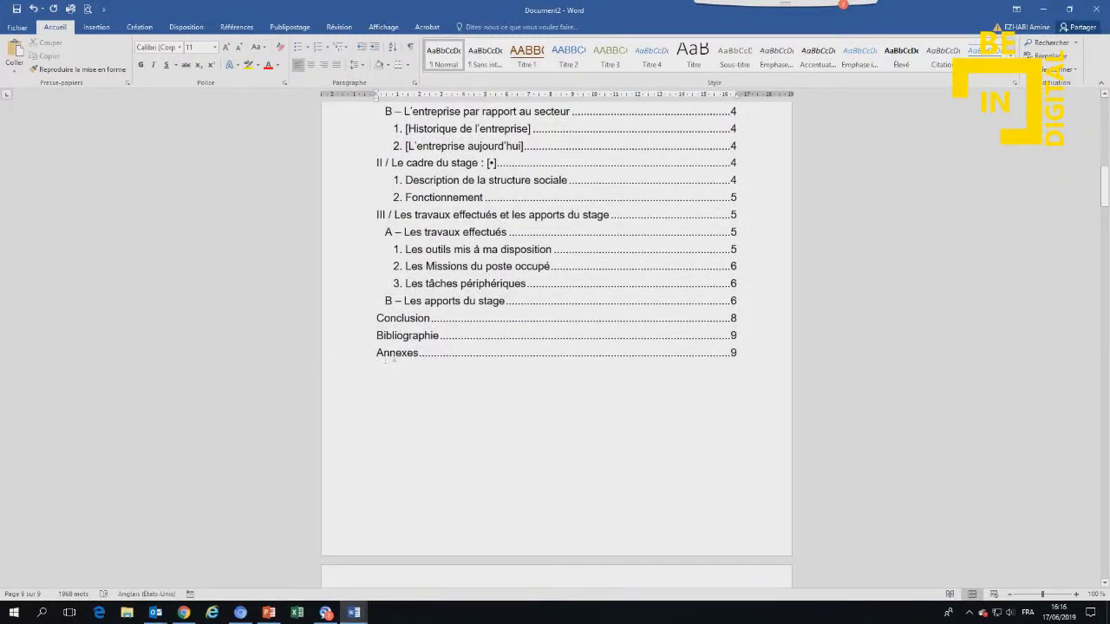
pyautogui.click(228, 30)
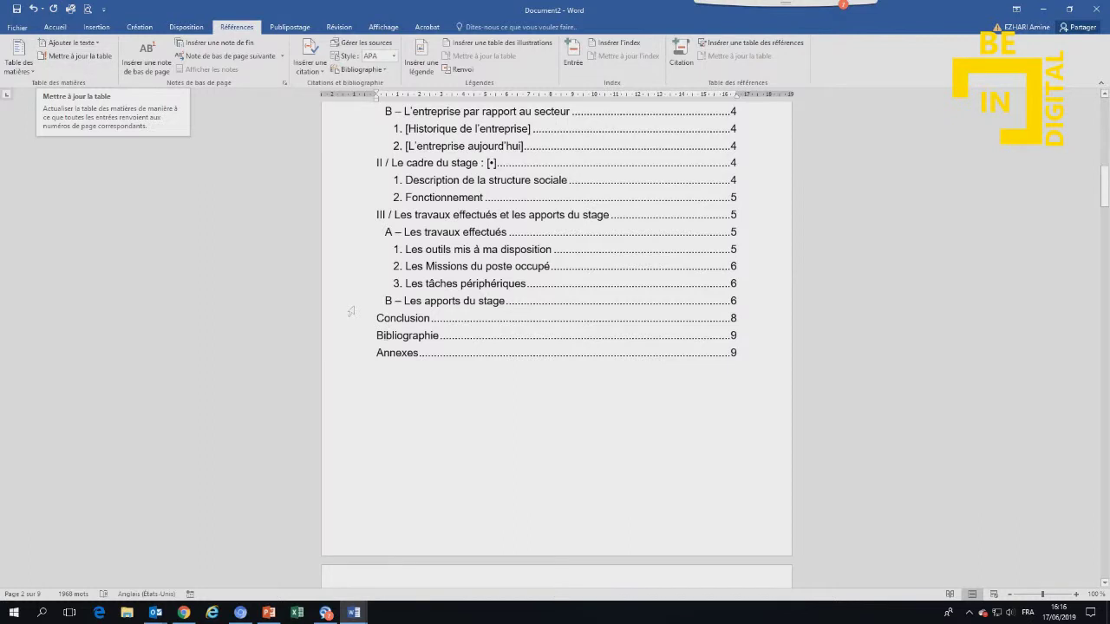
pyautogui.click(86, 58)
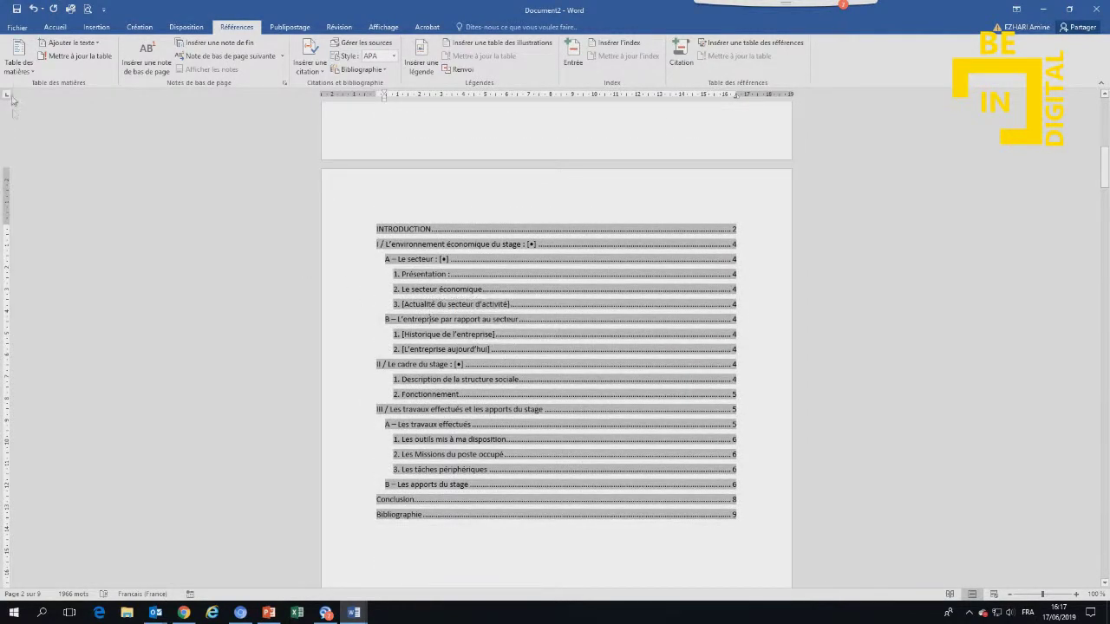
pyautogui.click(18, 63)
pyautogui.click(79, 337)
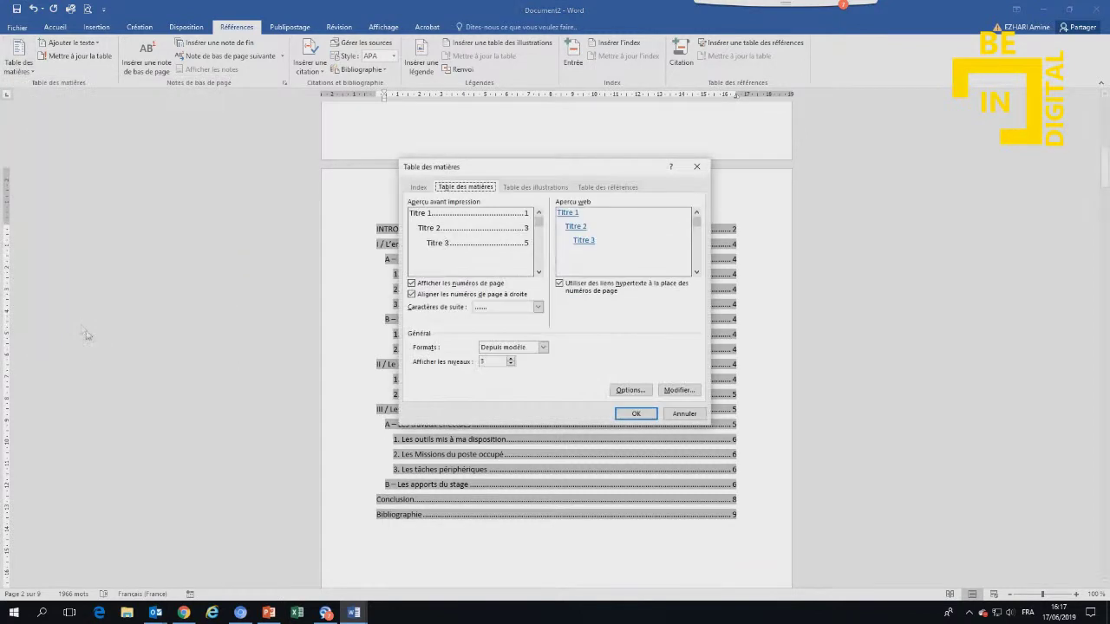
# Step: Modify the TM 1 entry style to Arial, 12 pt, bold
pyautogui.click(678, 390)
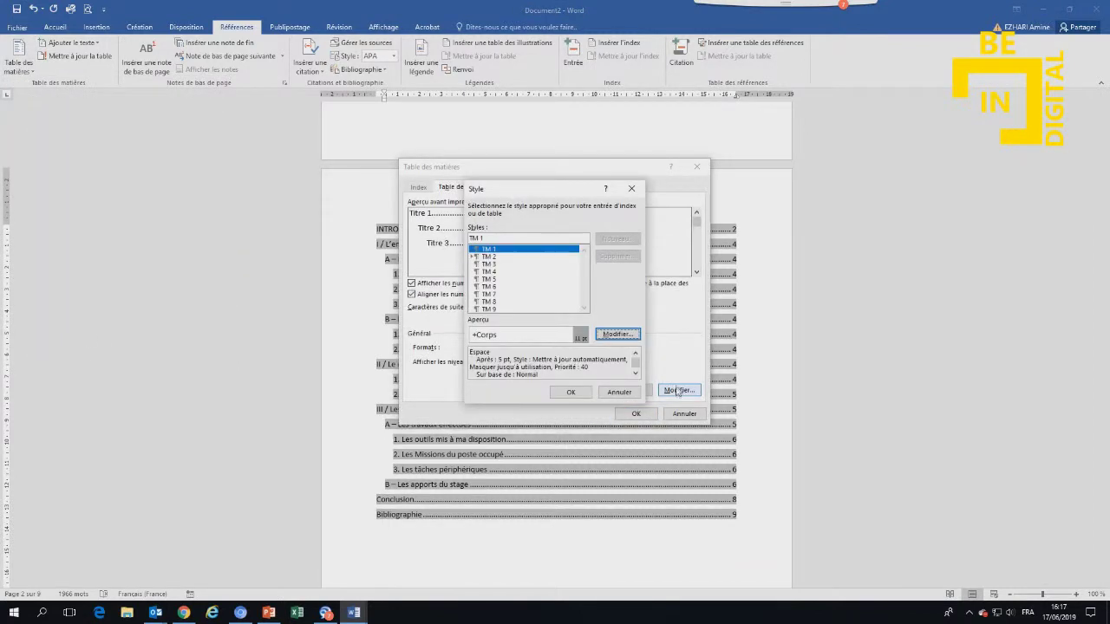
pyautogui.click(615, 334)
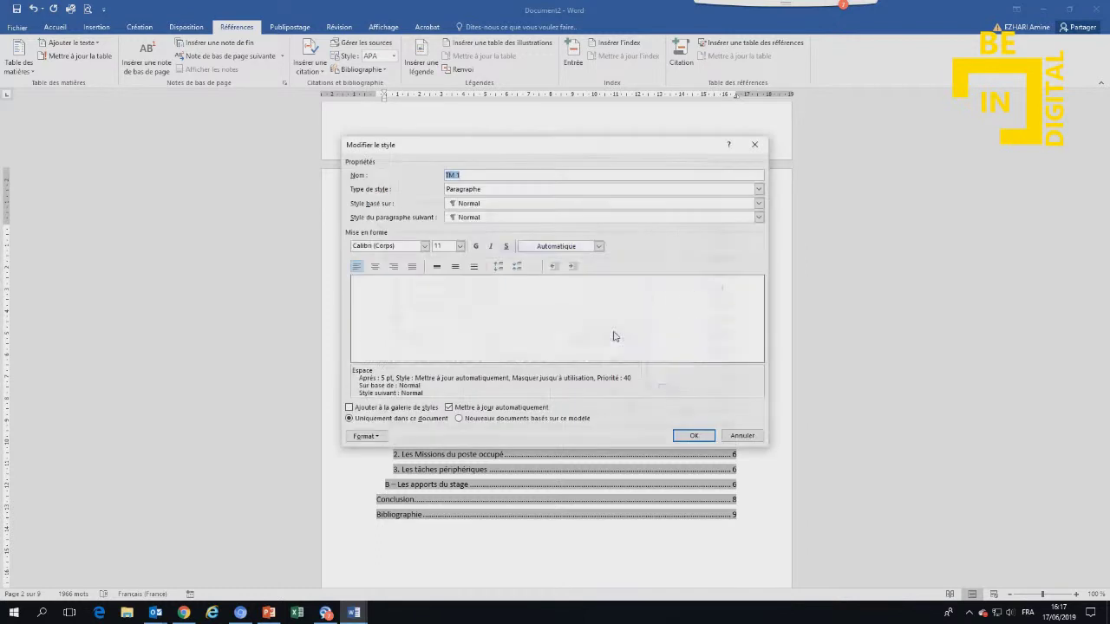
pyautogui.click(459, 247)
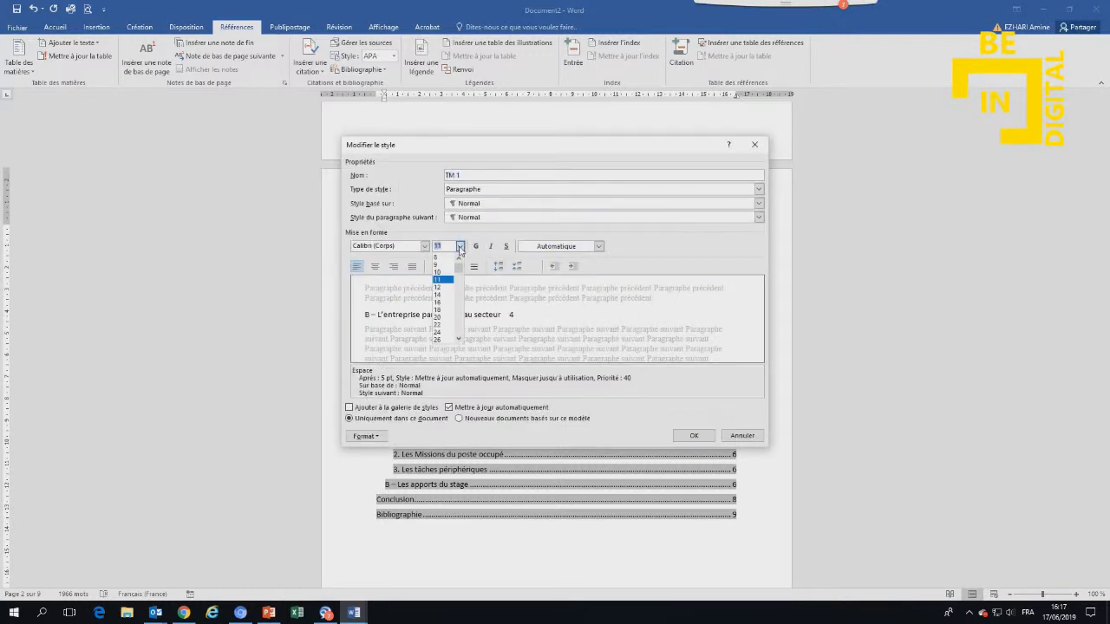
pyautogui.click(443, 287)
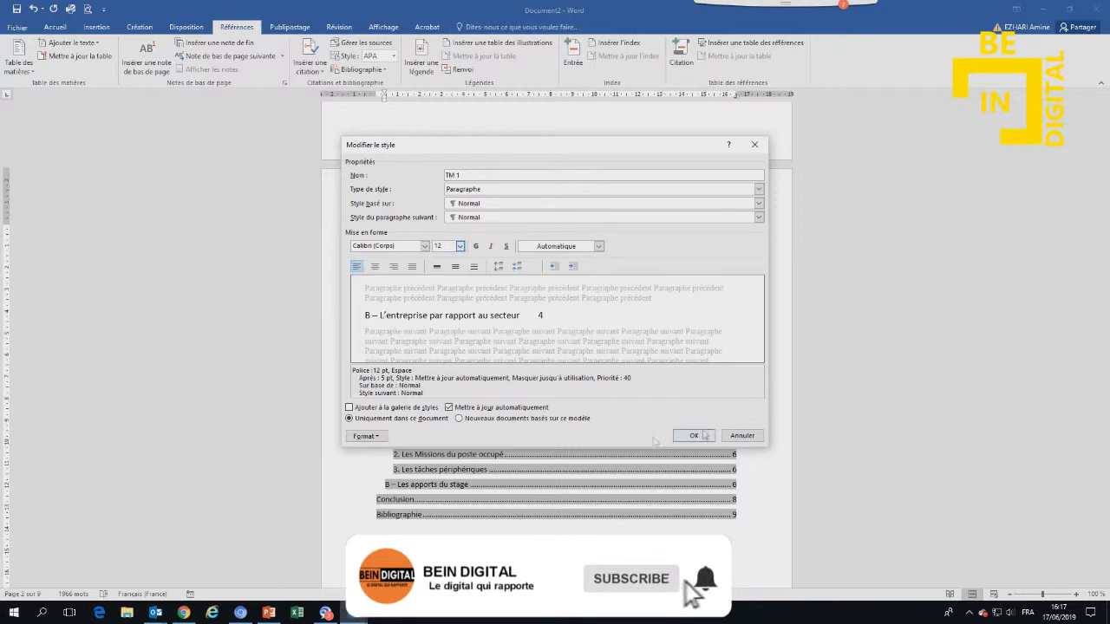
pyautogui.click(742, 436)
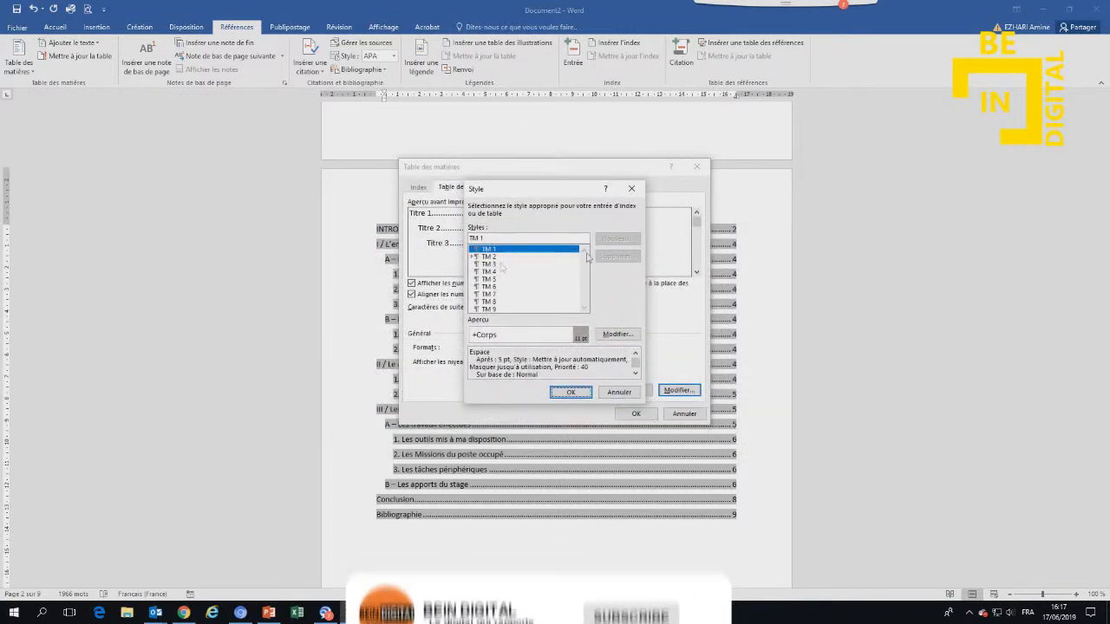
pyautogui.click(619, 334)
pyautogui.click(460, 246)
pyautogui.click(444, 287)
pyautogui.click(425, 246)
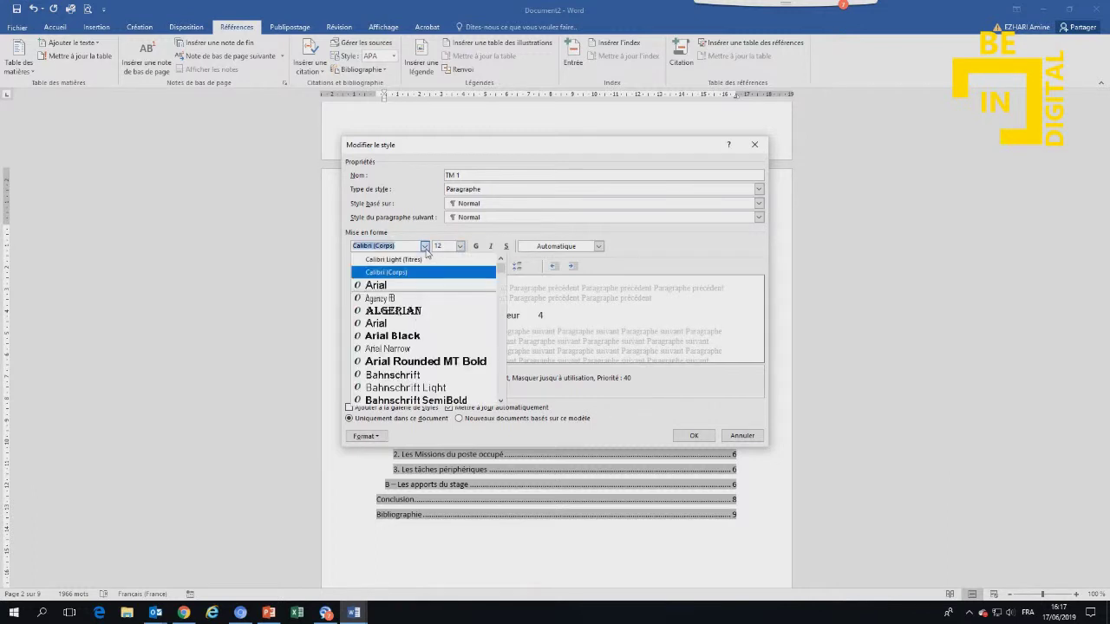
pyautogui.click(407, 289)
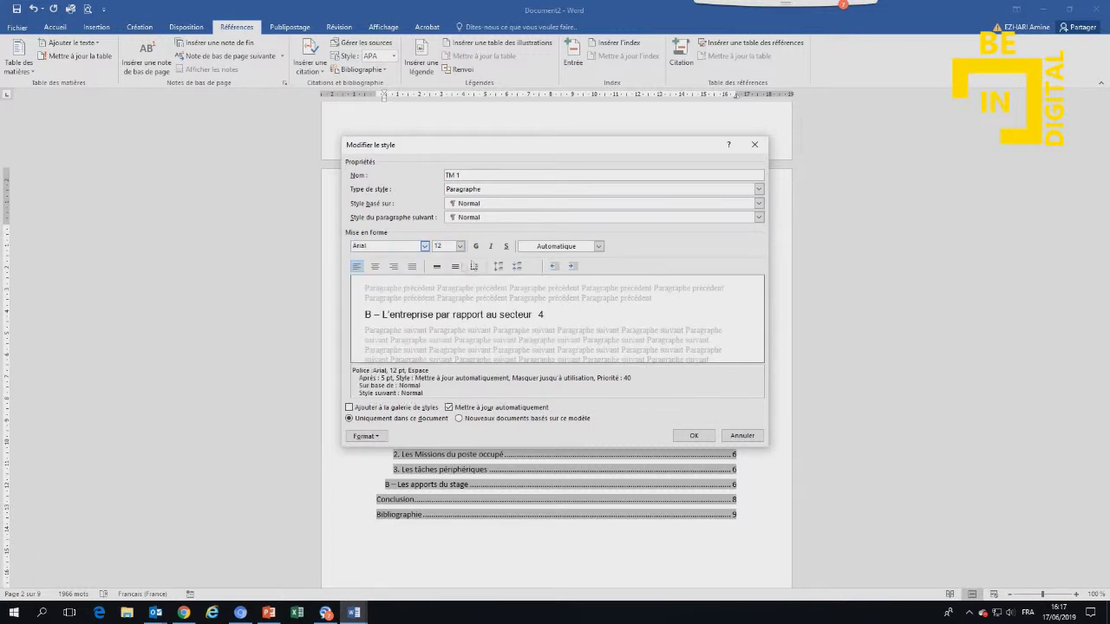
pyautogui.click(476, 247)
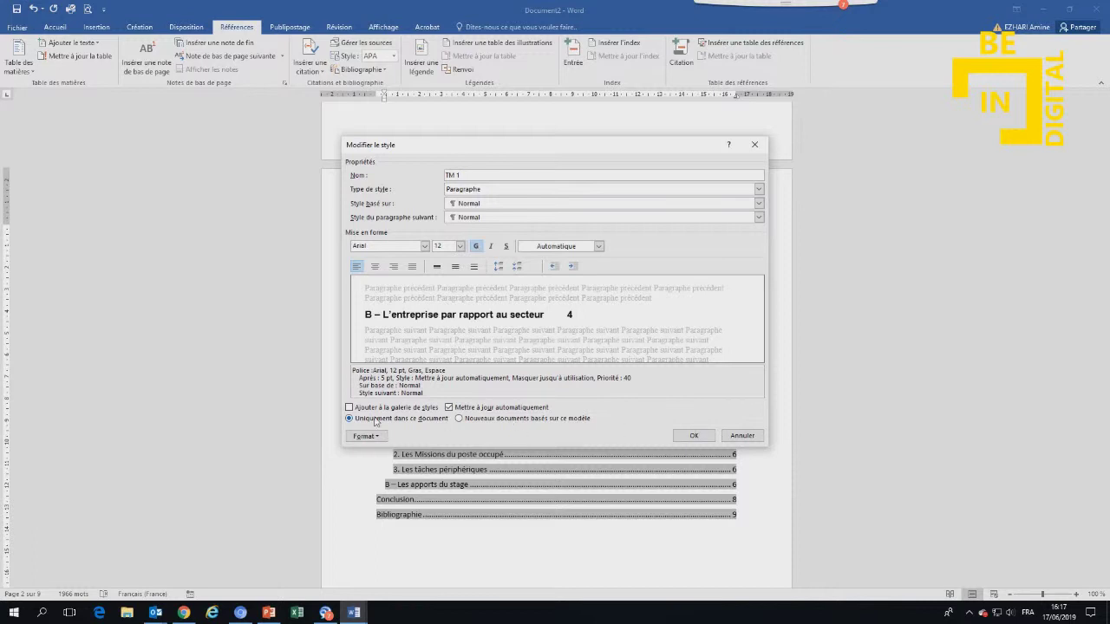
pyautogui.click(703, 439)
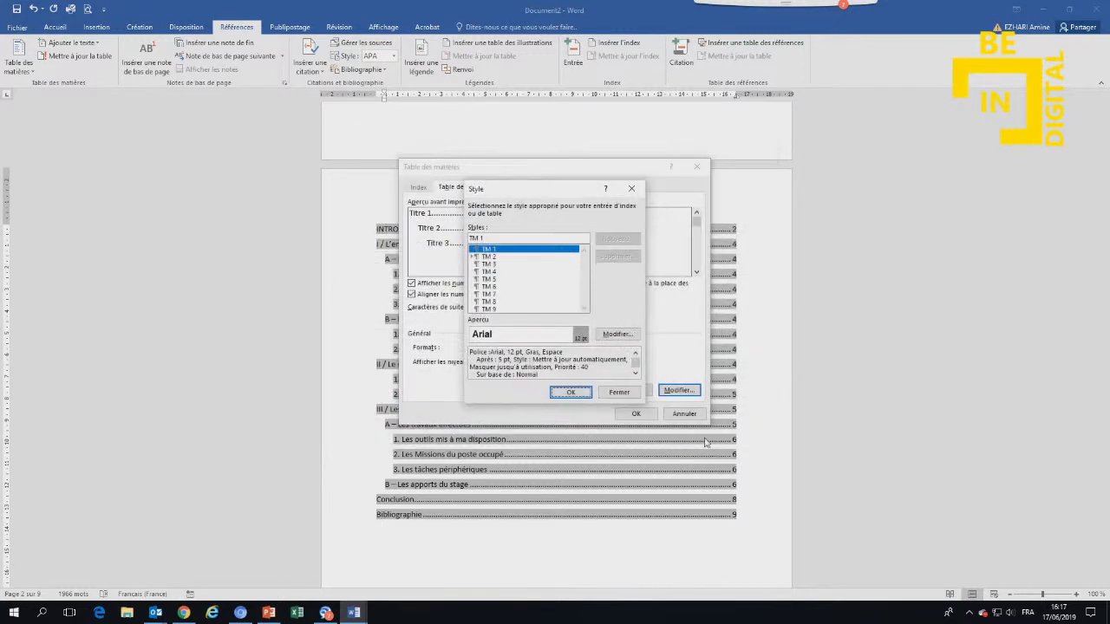
# Step: Apply the custom settings, replacing the existing table of contents
pyautogui.click(572, 393)
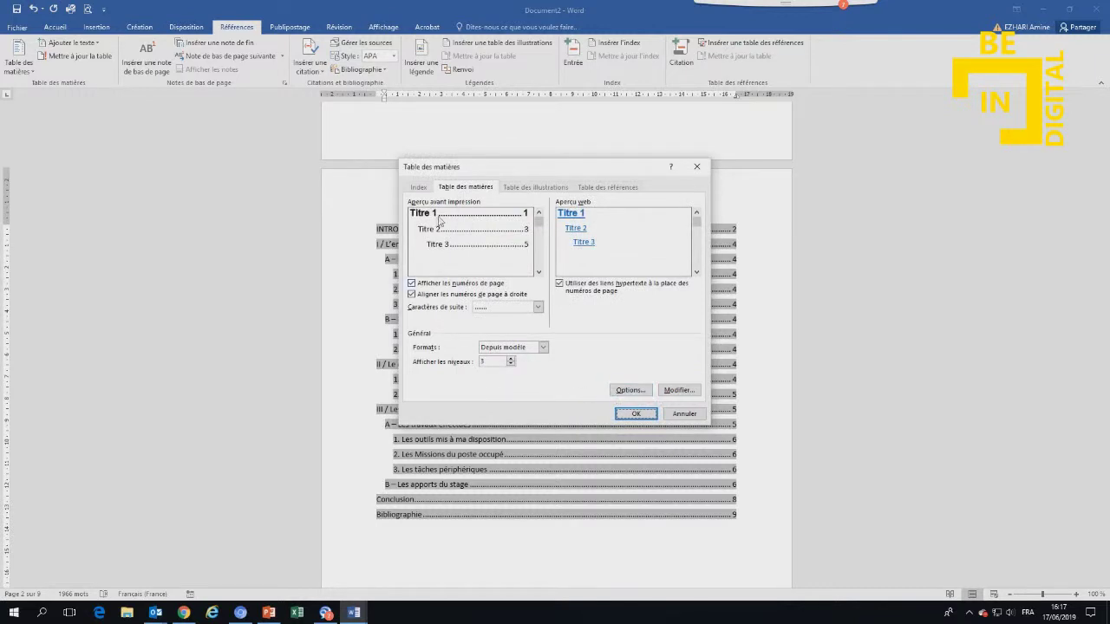
pyautogui.click(634, 414)
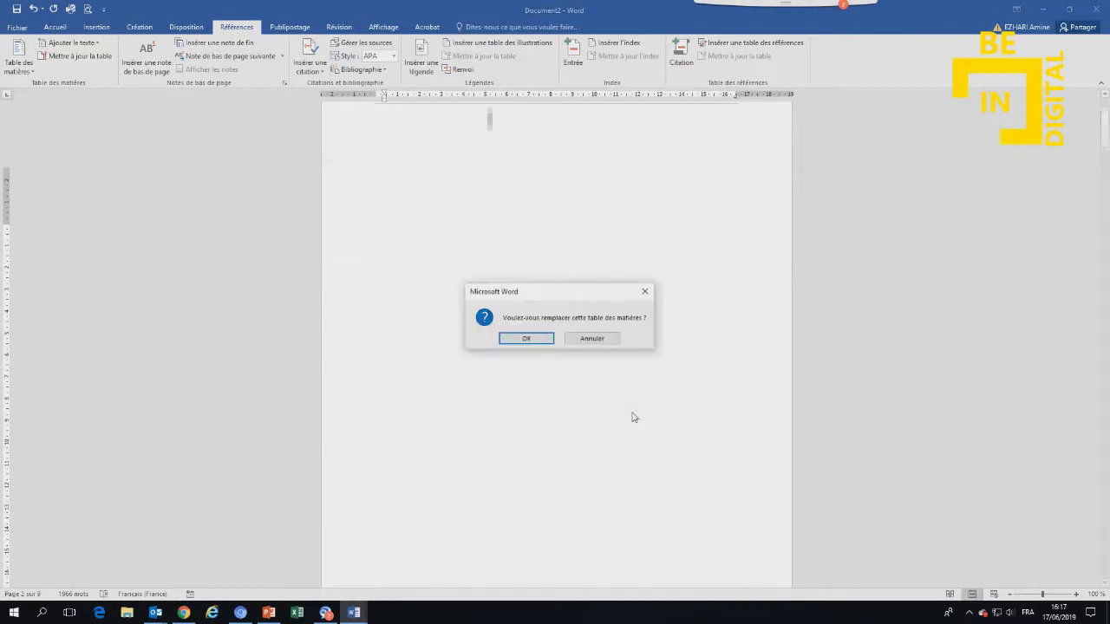
pyautogui.click(547, 344)
pyautogui.scroll(-5, 550, 373)
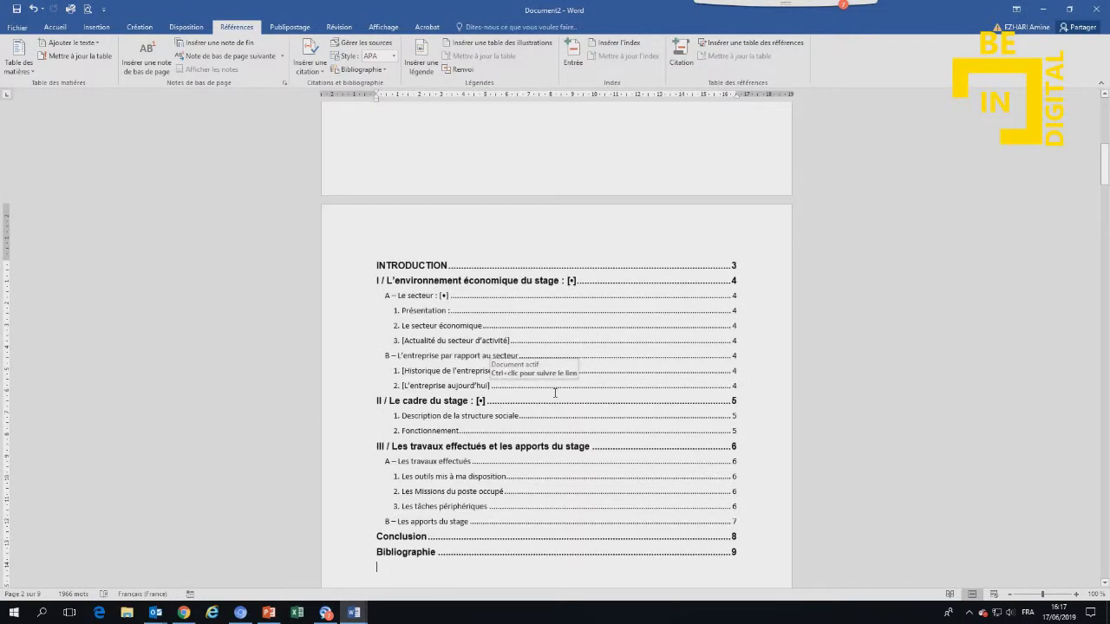
pyautogui.click(447, 295)
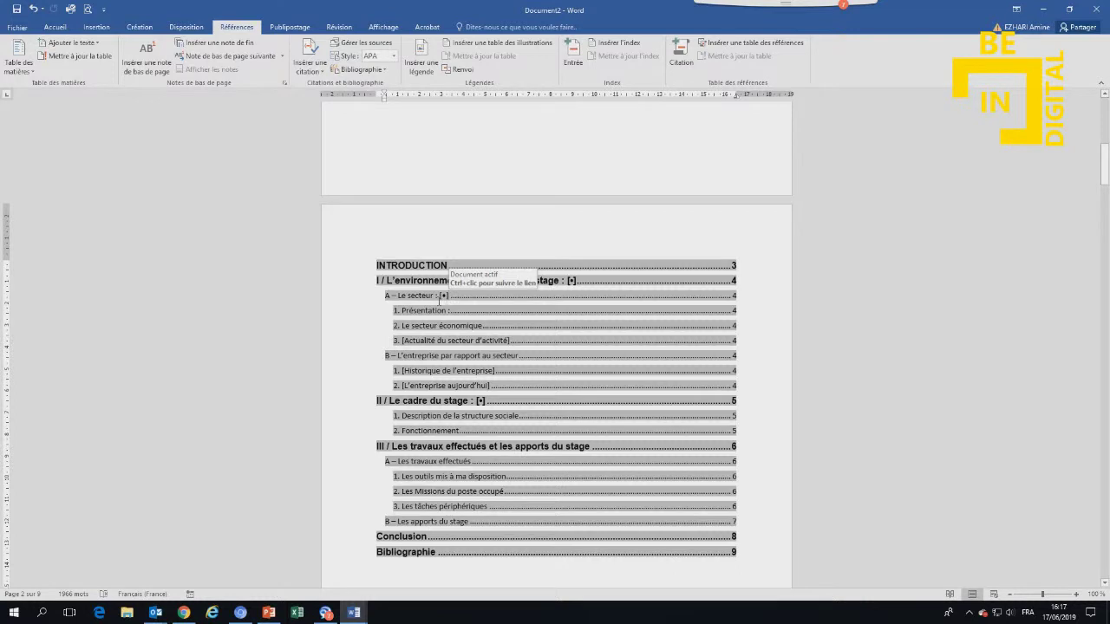
# Step: Set the TM 1 entry style's font colour to orange (Accent 2)
pyautogui.click(21, 69)
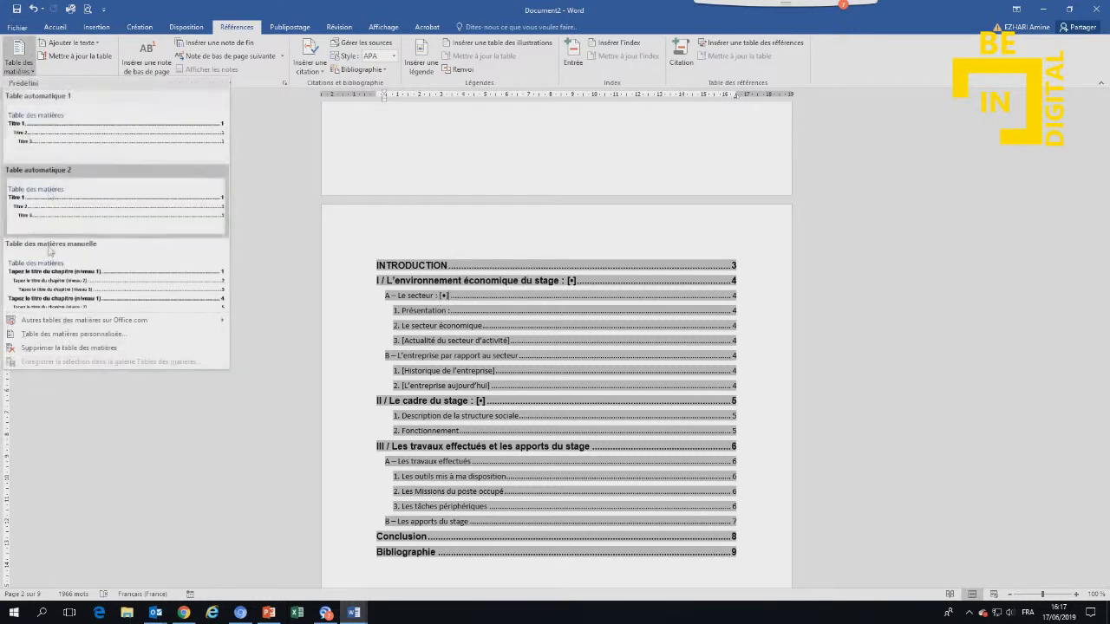
pyautogui.click(55, 335)
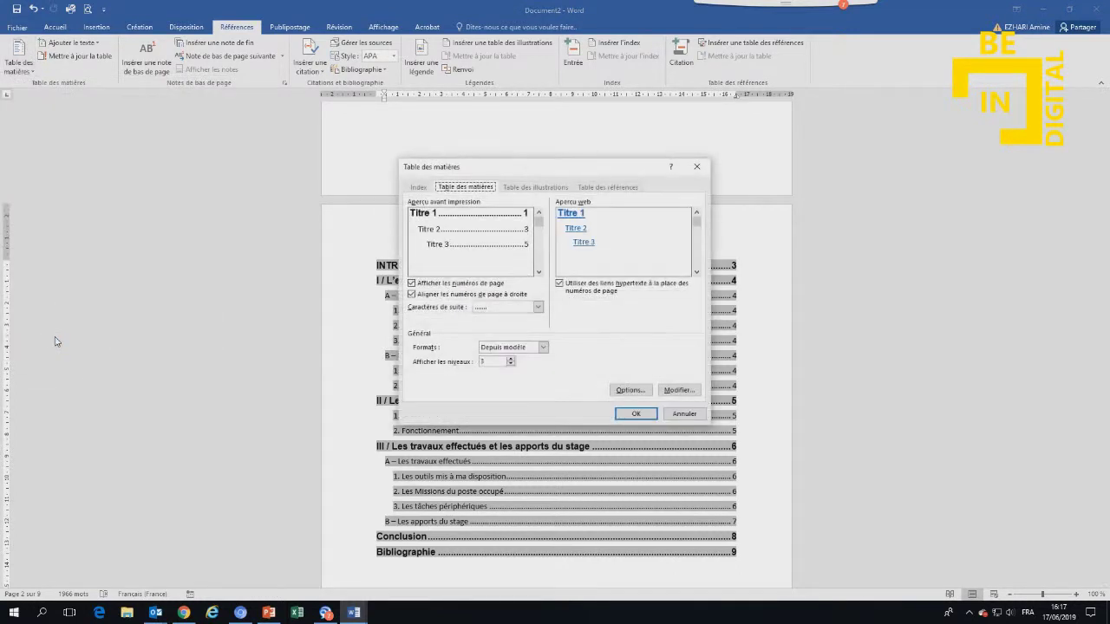
pyautogui.click(672, 392)
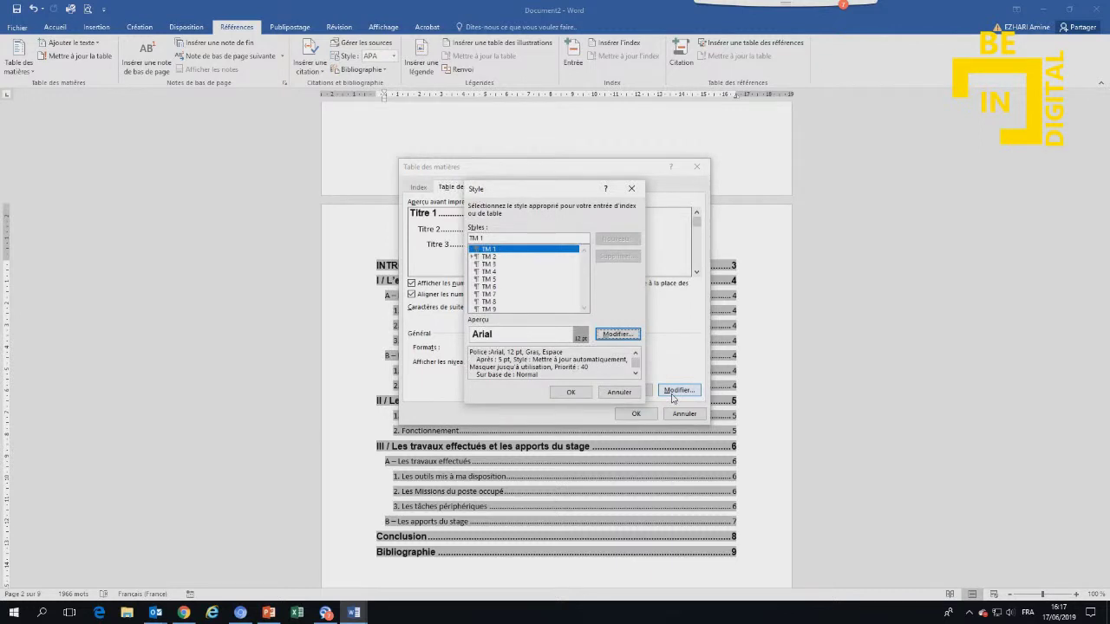
pyautogui.click(616, 335)
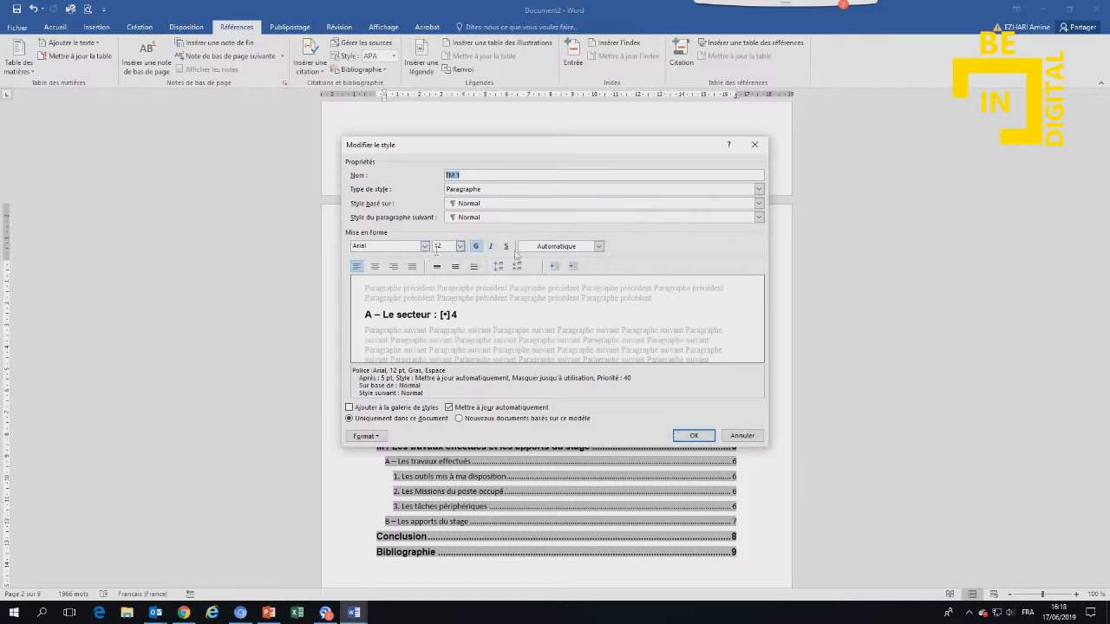
pyautogui.click(557, 248)
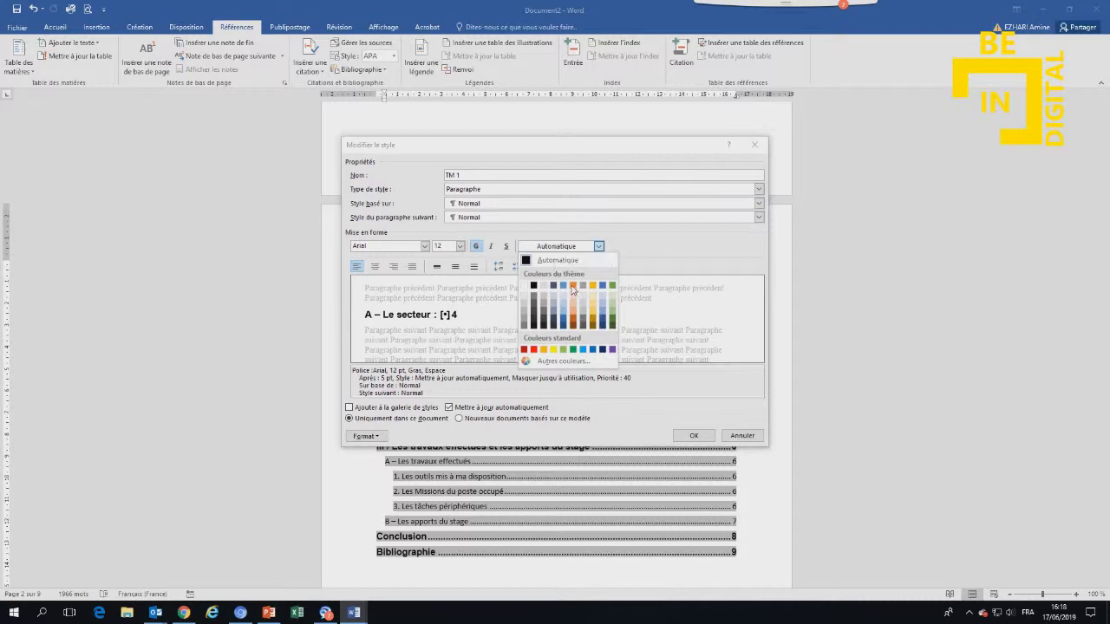
pyautogui.click(568, 294)
pyautogui.click(694, 435)
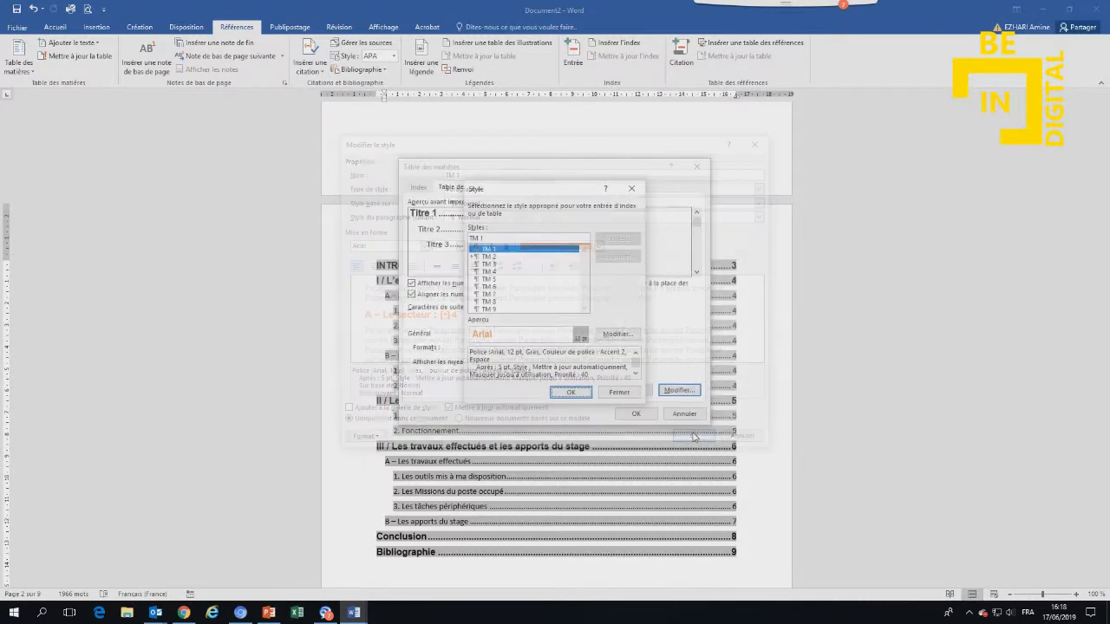
# Step: Apply the settings and confirm replacing the existing table of contents
pyautogui.click(581, 392)
pyautogui.click(635, 413)
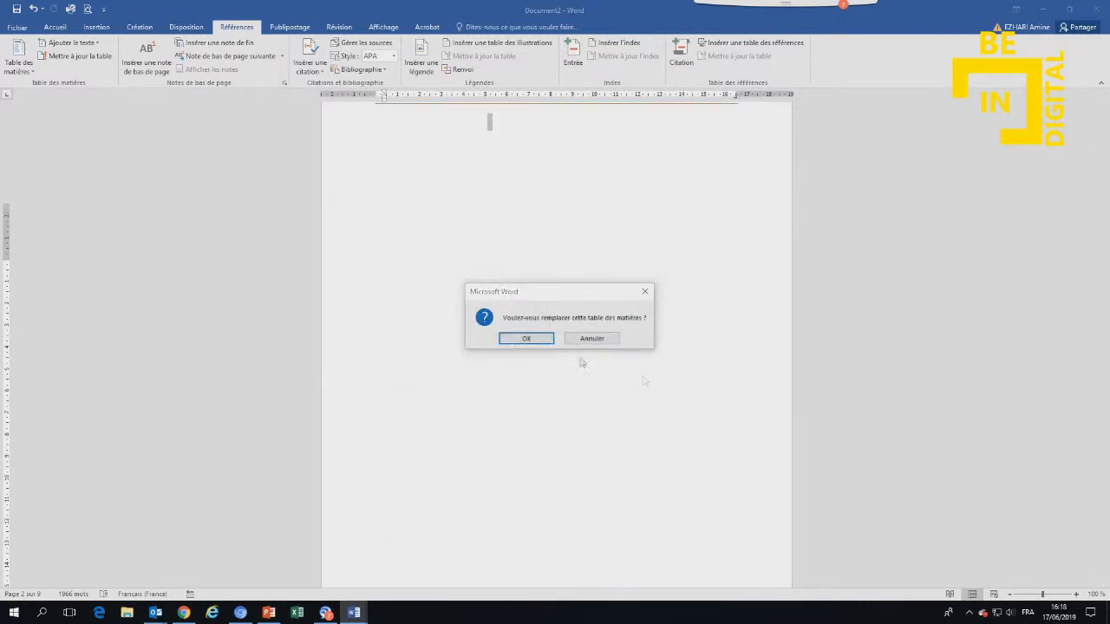
pyautogui.click(543, 335)
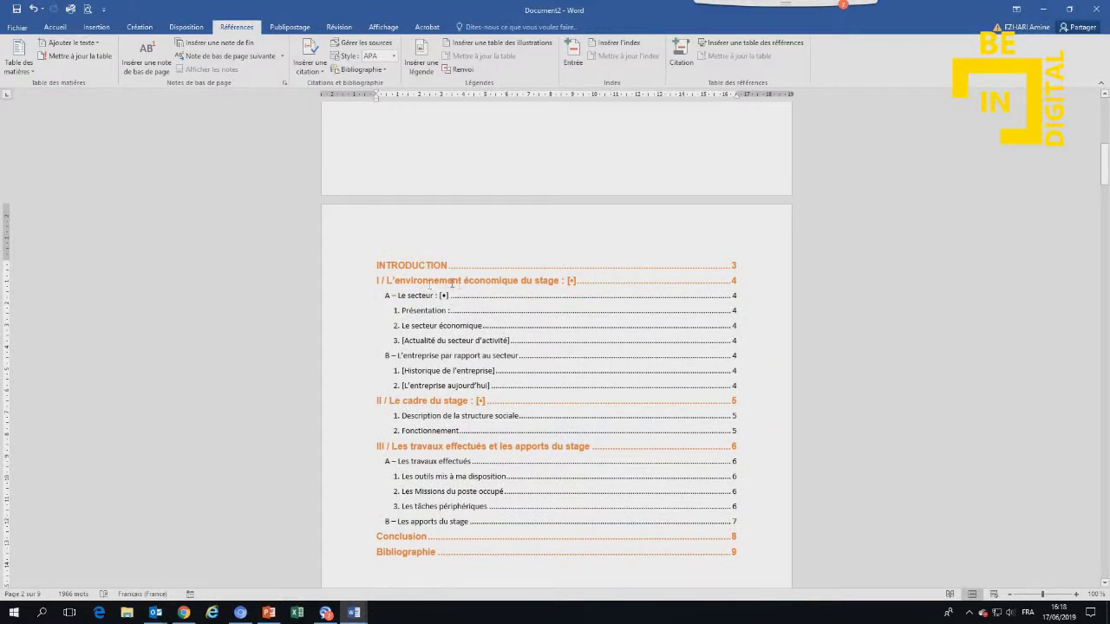
# Step: Undo the orange colour so the top-level table of contents entries are black bold again
pyautogui.click(477, 454)
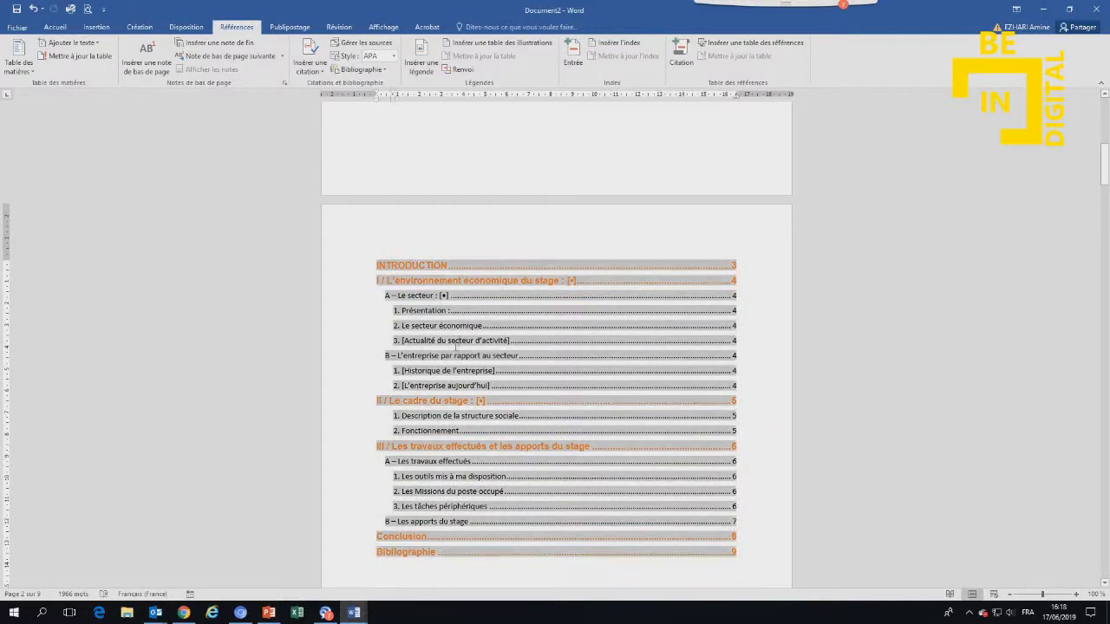
pyautogui.click(33, 11)
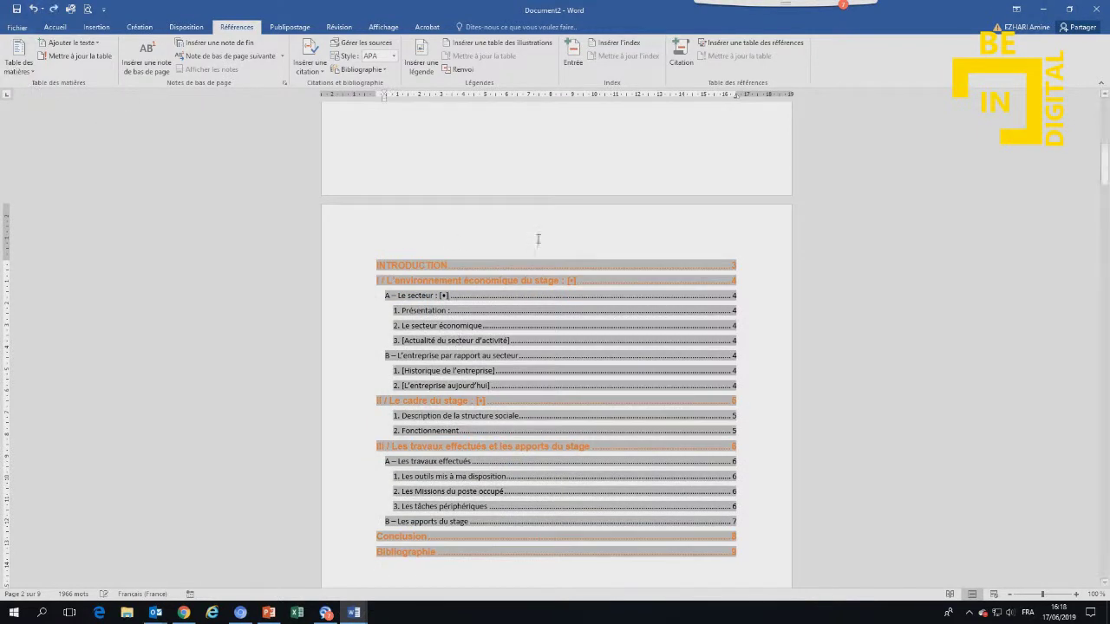
pyautogui.click(37, 10)
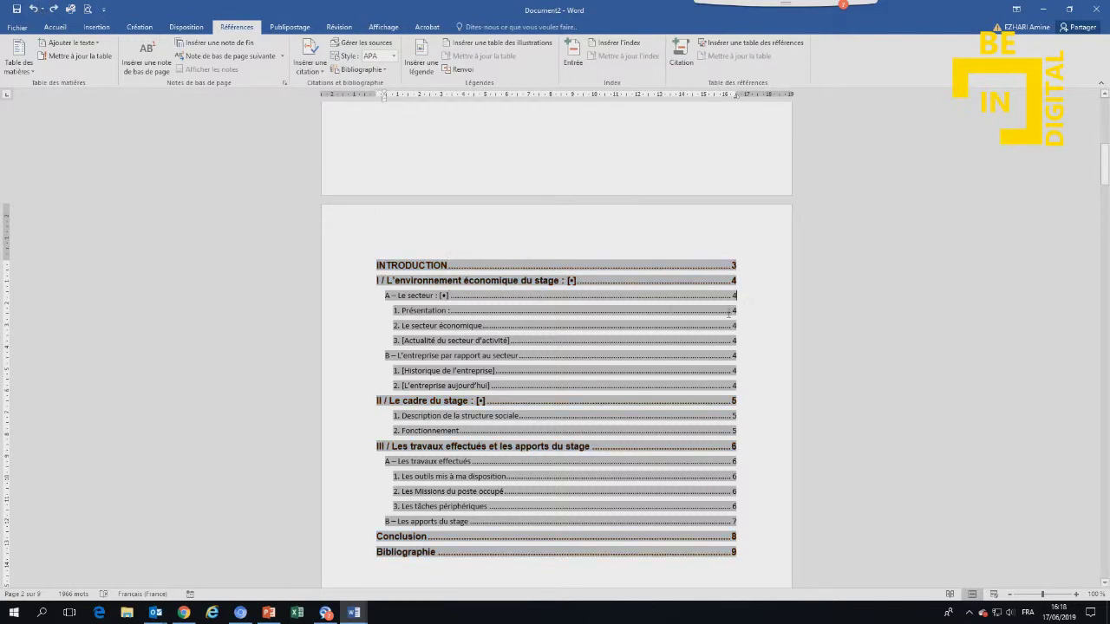
# Step: Delete the extra blank area under the top line of page 1
pyautogui.scroll(2, 616, 221)
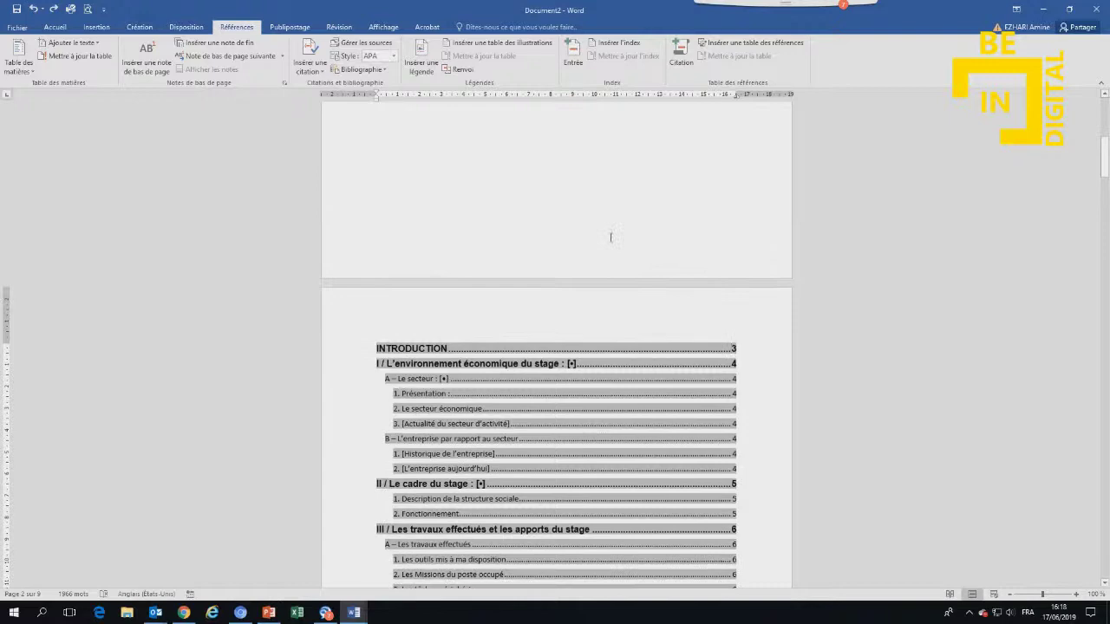
pyautogui.scroll(5, 601, 260)
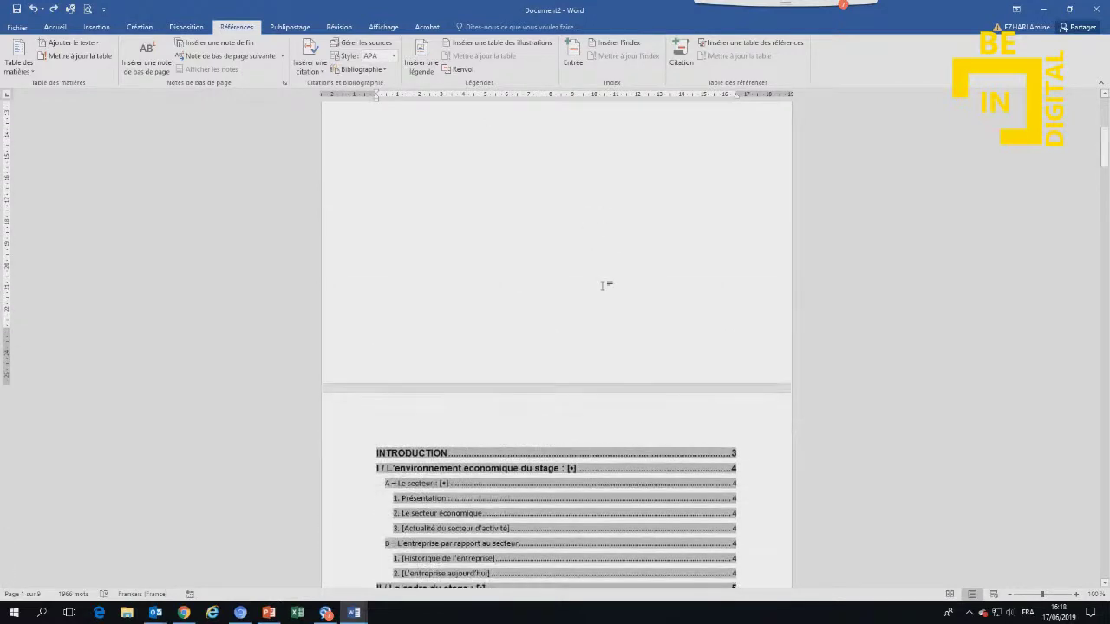
pyautogui.scroll(3, 607, 285)
pyautogui.moveTo(494, 208); pyautogui.dragTo(422, 168)
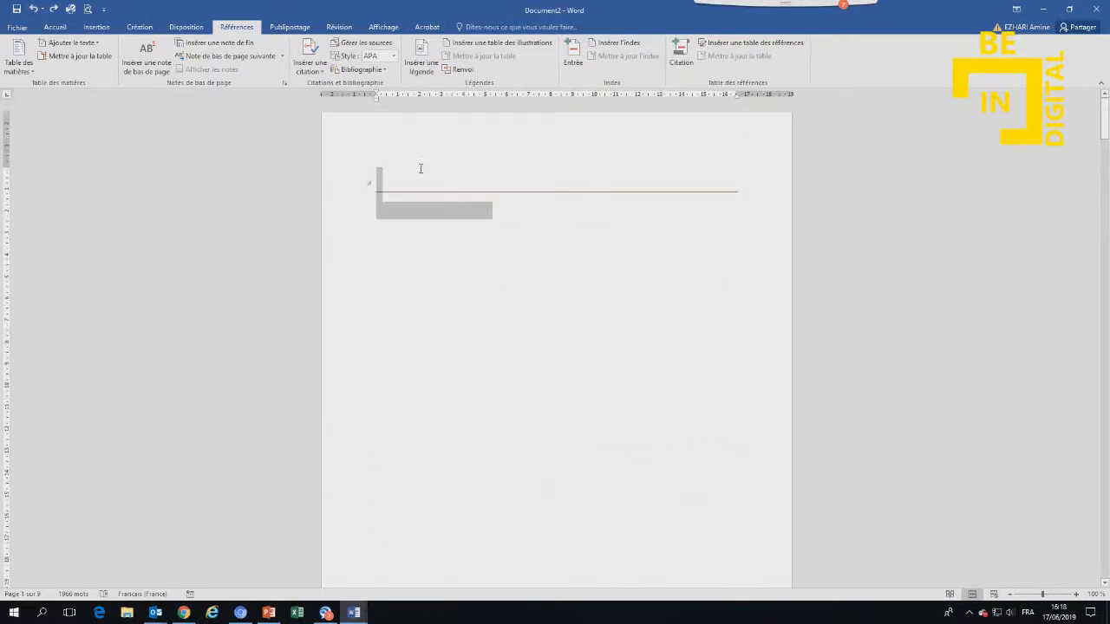
pyautogui.press('Delete')
pyautogui.press('Delete')
pyautogui.press('Delete')
pyautogui.press('Delete')
pyautogui.press('Delete')
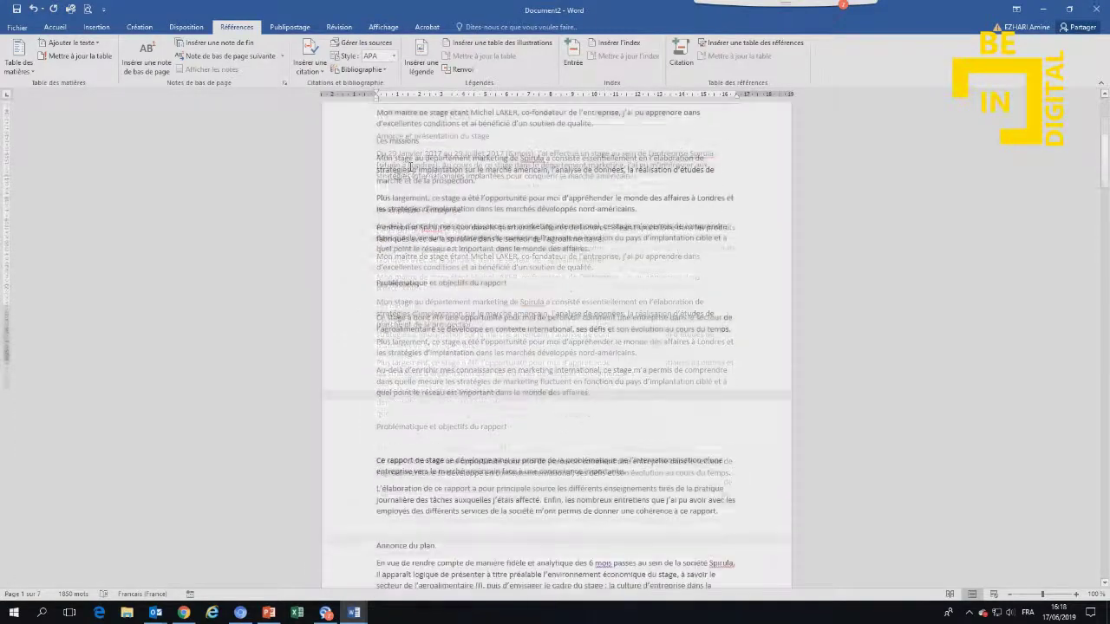
# Step: Undo the accidental deletions to restore the page 1 content and table of contents placeholder
pyautogui.click(33, 9)
pyautogui.click(33, 9)
pyautogui.click(33, 8)
pyautogui.click(33, 8)
pyautogui.click(33, 9)
pyautogui.click(404, 208)
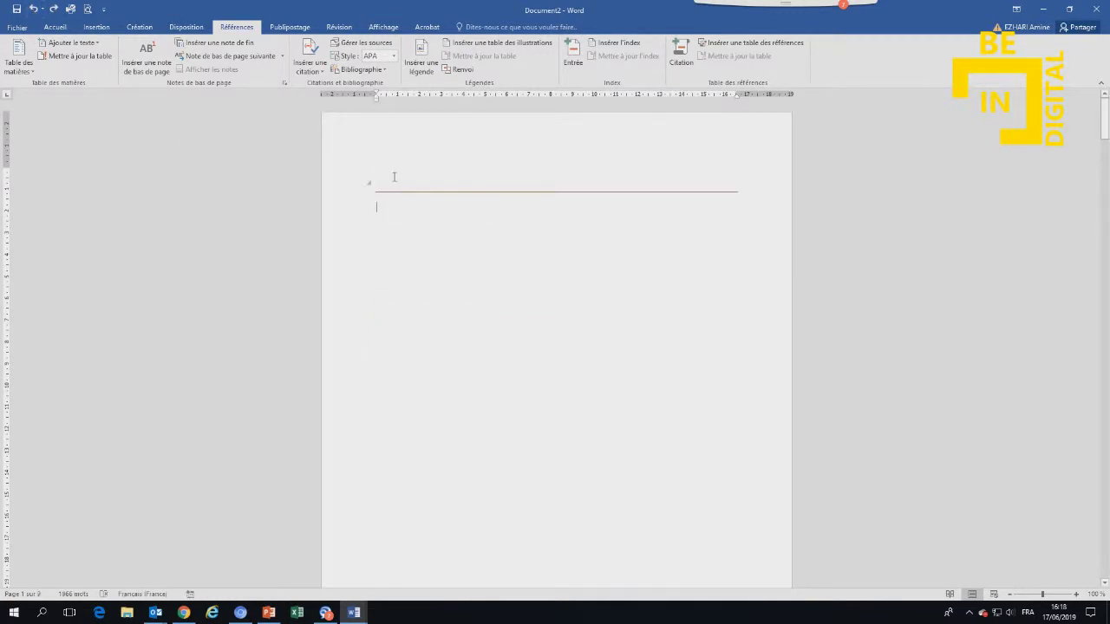
pyautogui.hotkey('ctrl', 'z')
pyautogui.scroll(-10, 431, 254)
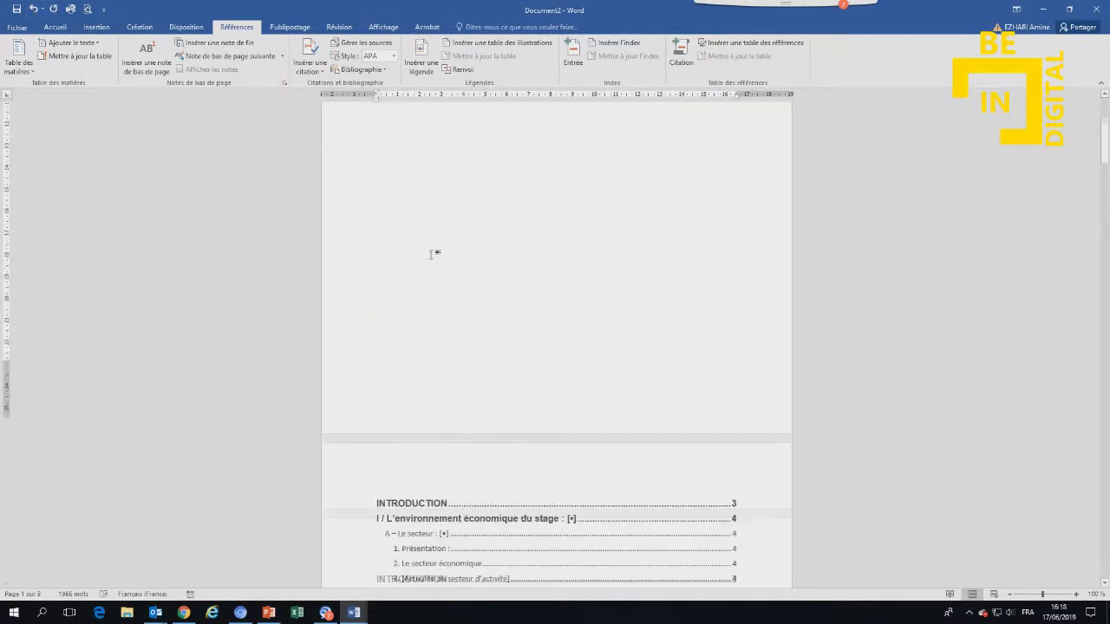
pyautogui.hotkey('ctrl', 'z')
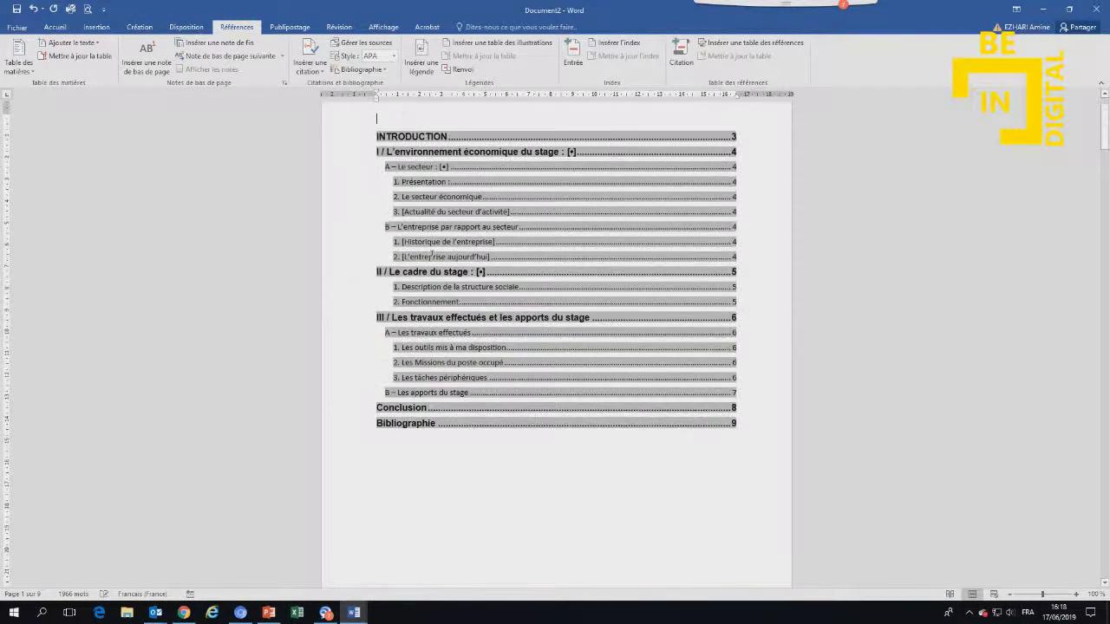
# Step: Type 'Sommaire' above the table of contents and convert it to capitals
pyautogui.write('5')
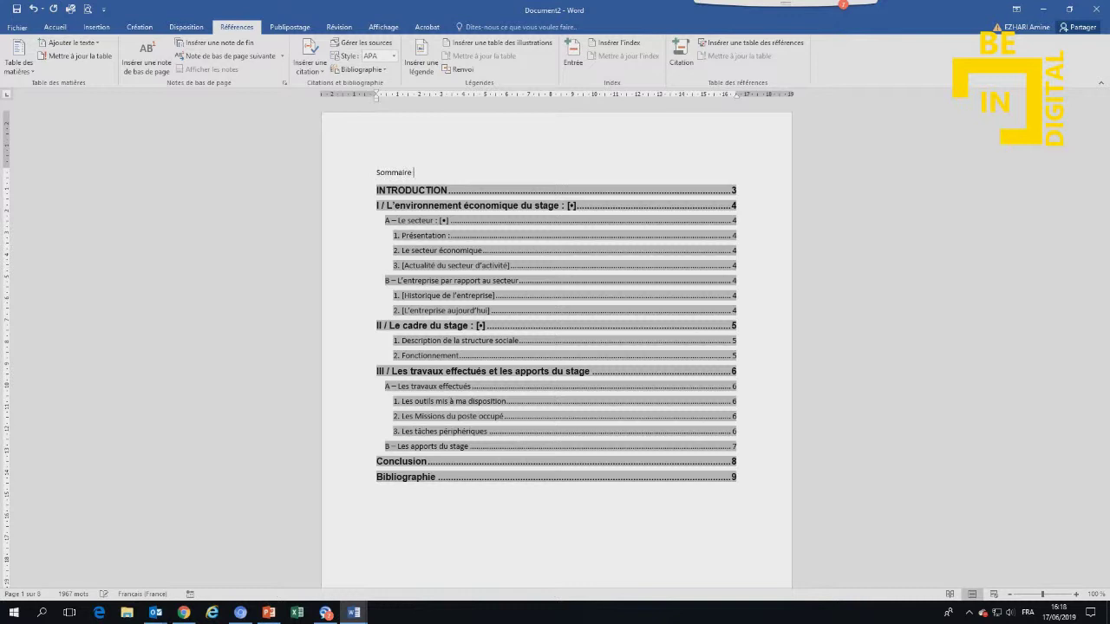
pyautogui.doubleClick(400, 171)
pyautogui.hotkey('ctrl', 'shift', 'a')
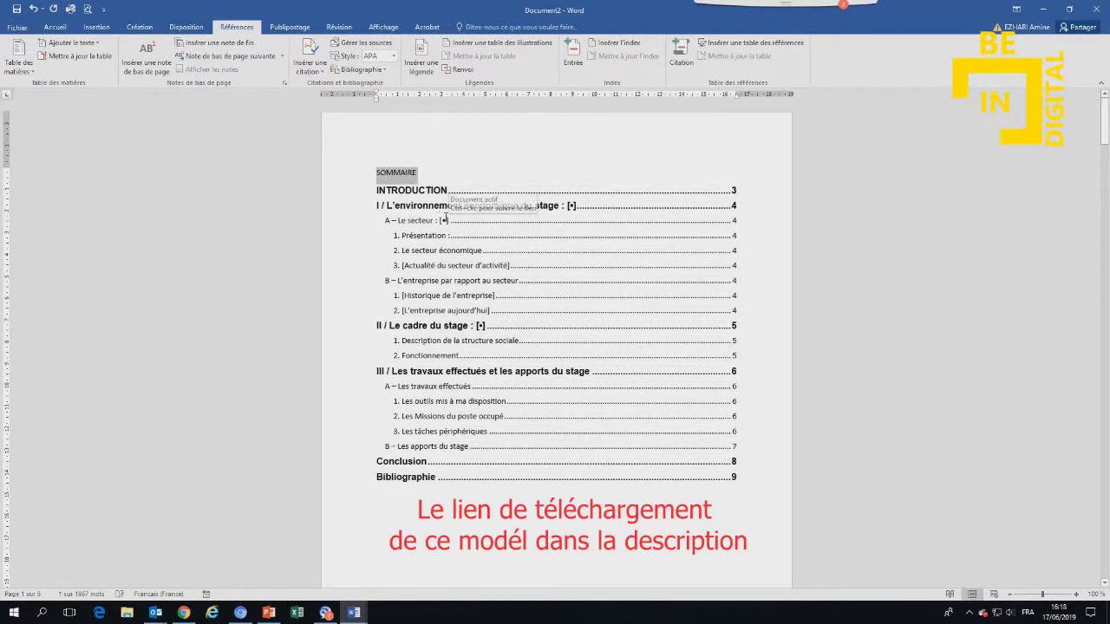
# Step: Format the SOMMAIRE title as Arial, 18 pt, bold
pyautogui.click(54, 28)
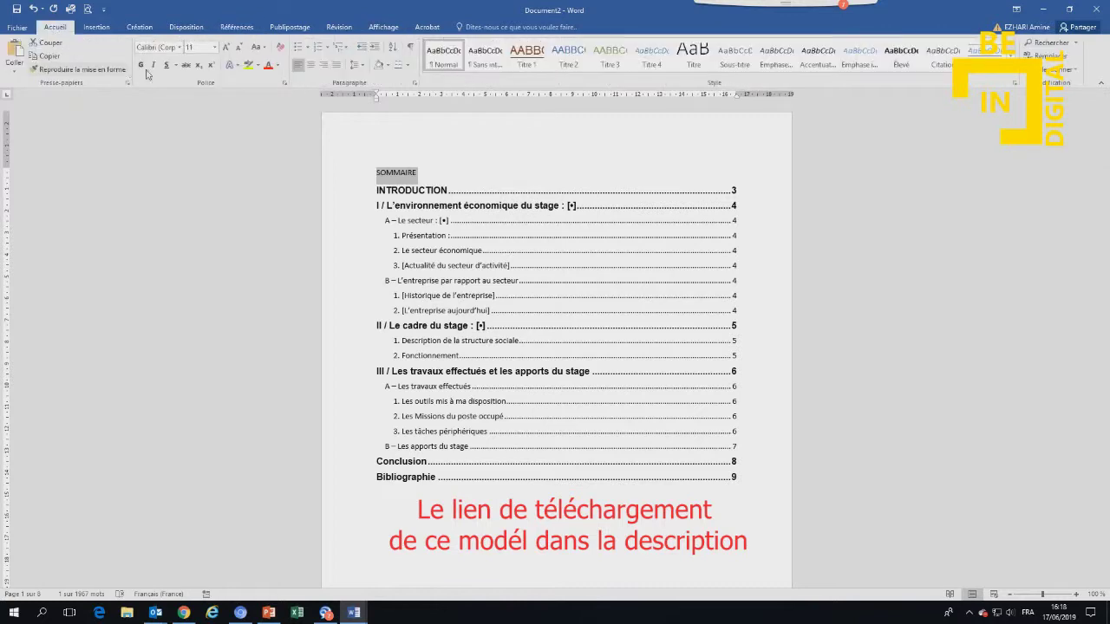
pyautogui.click(214, 47)
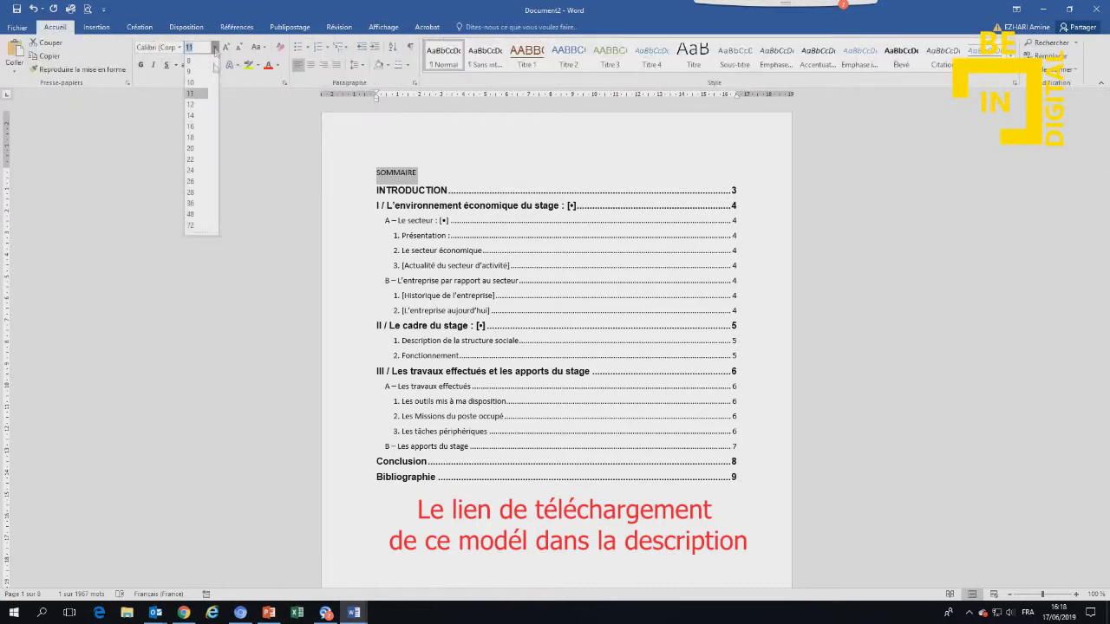
pyautogui.click(191, 136)
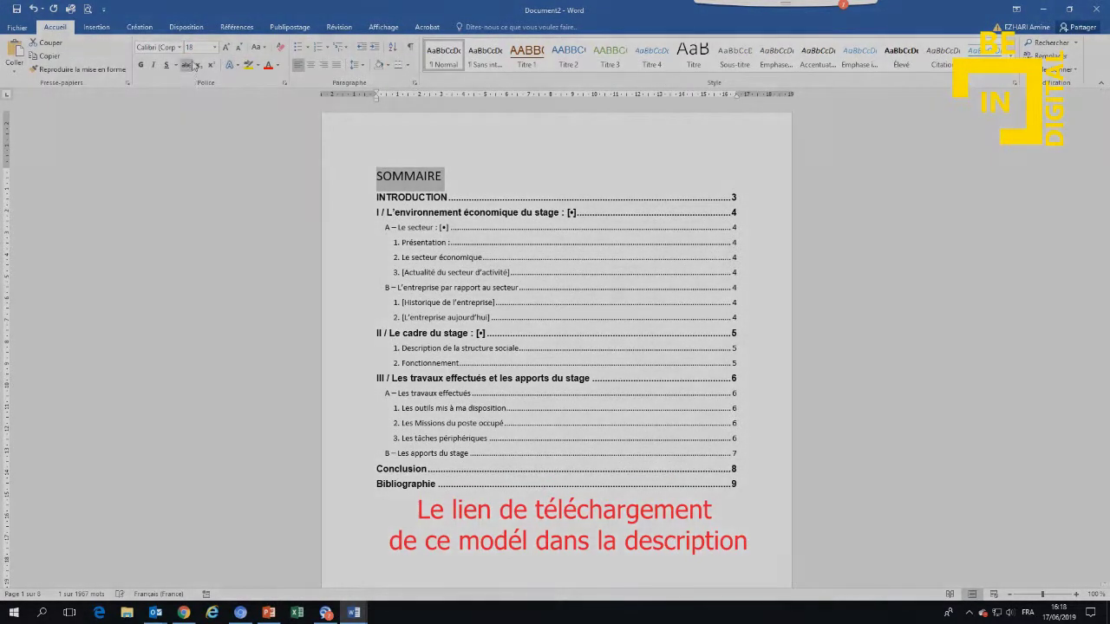
pyautogui.click(179, 47)
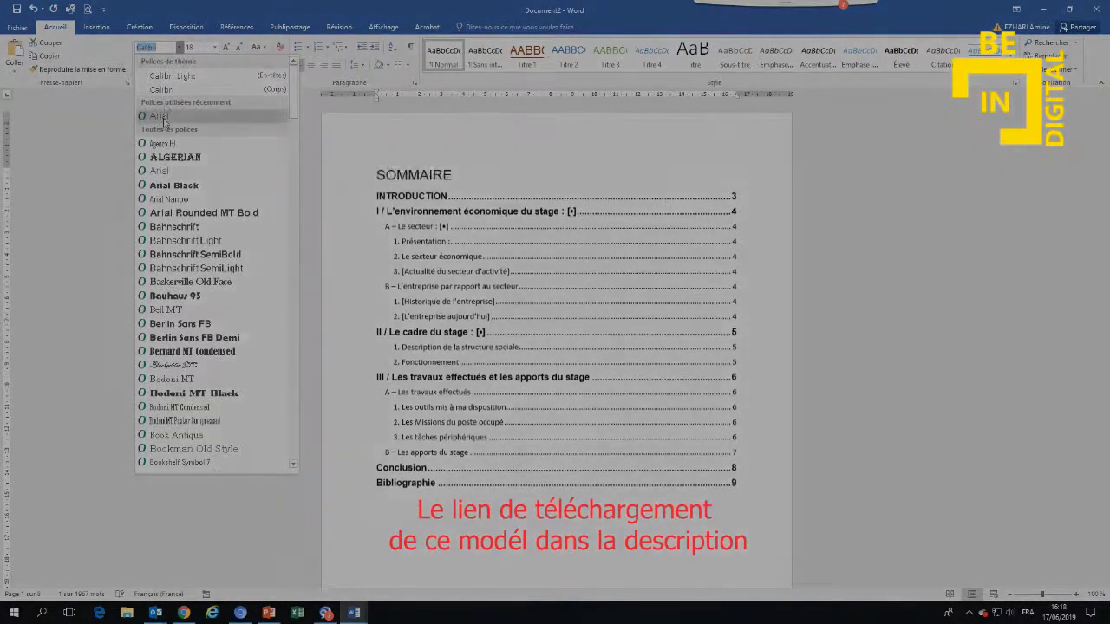
pyautogui.click(161, 114)
pyautogui.click(143, 66)
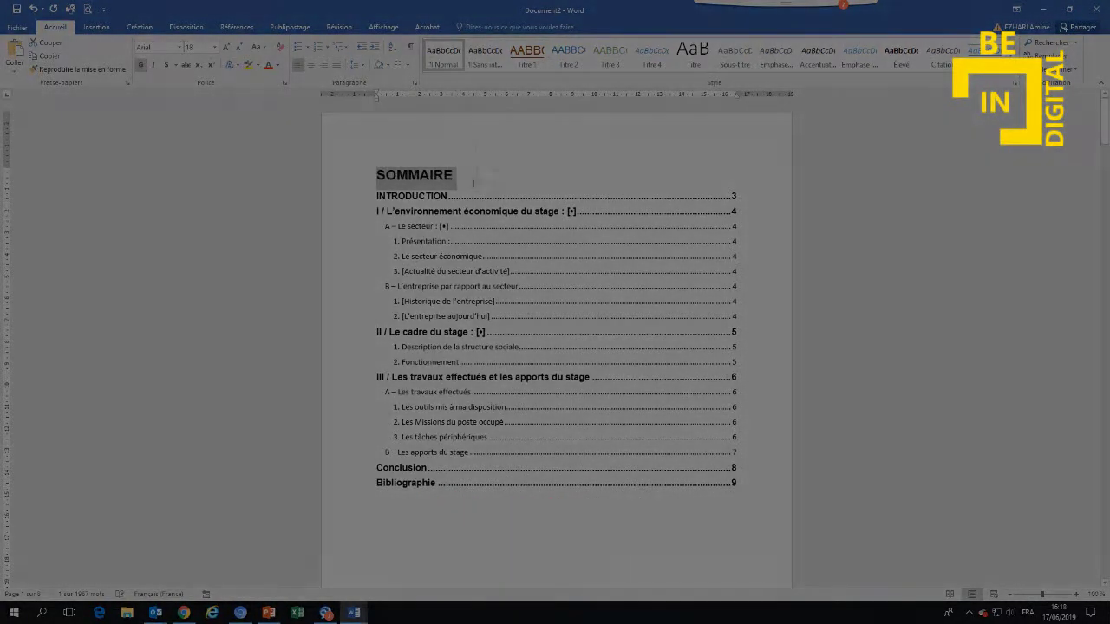
pyautogui.click(471, 178)
# Step: Insert a blank line after SOMMAIRE, before the first table of contents entry
pyautogui.press('Return')
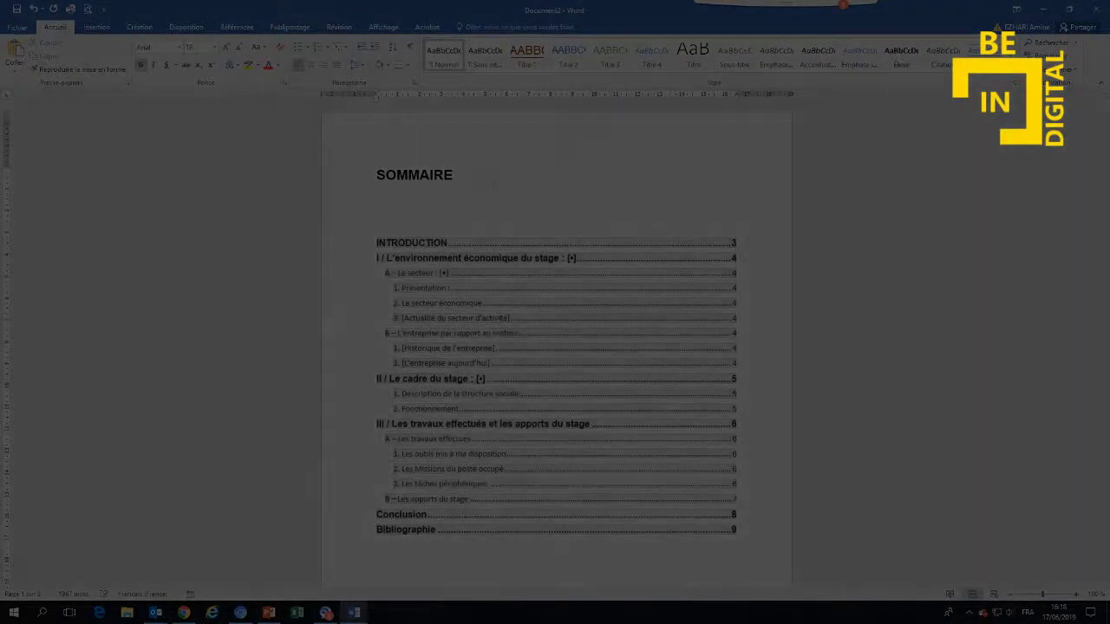
pyautogui.scroll(-4, 540, 174)
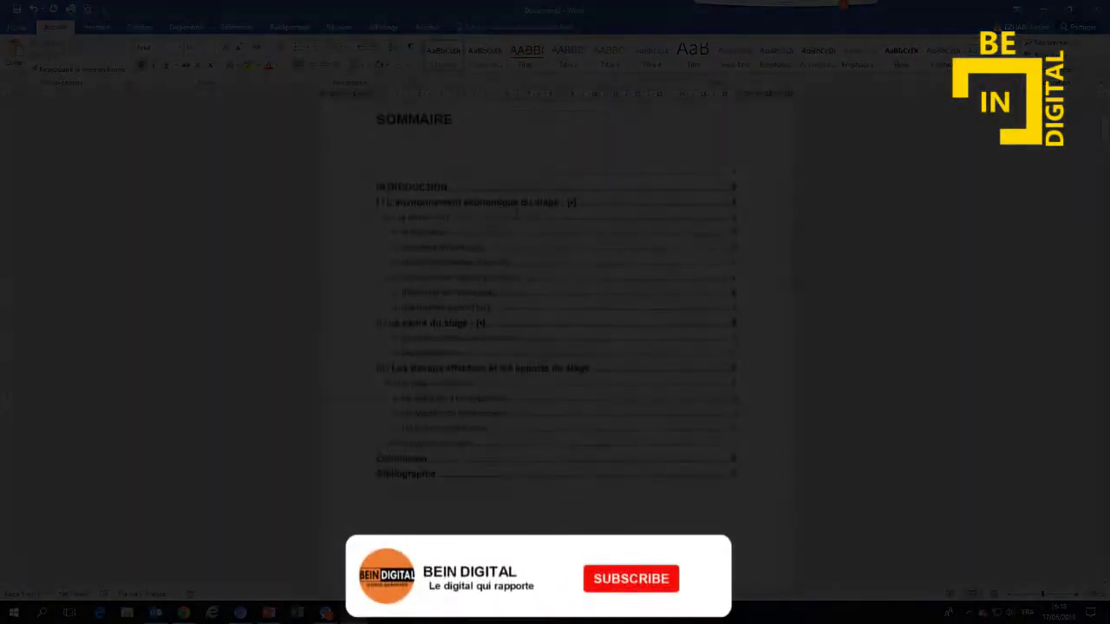